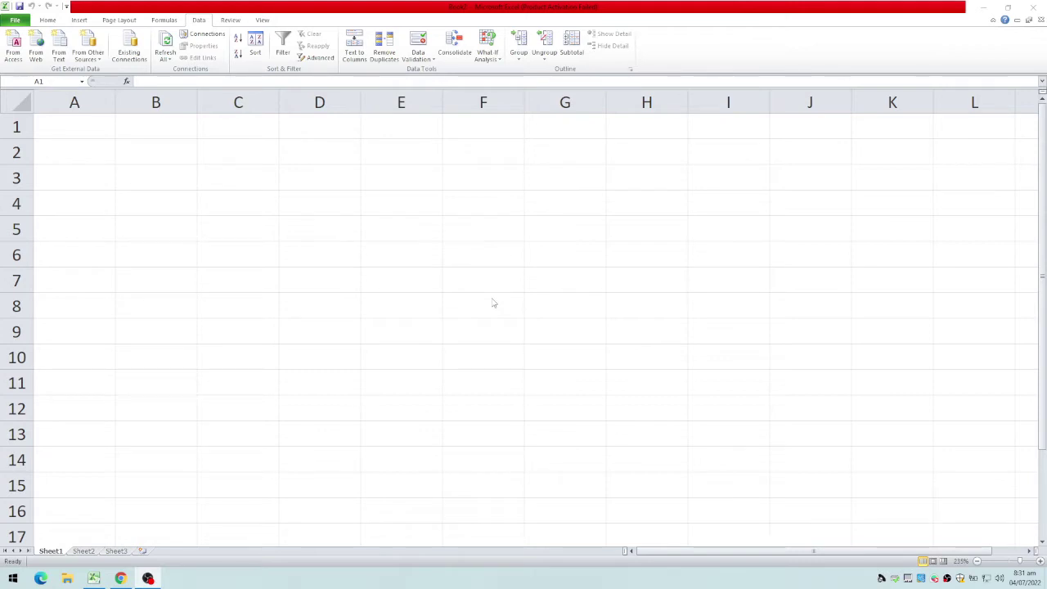
Enter the headers ID, Name, Course, Gender, Total Fee and Grade across row 1, starting in cell A1
{"action": "left_click", "coordinate": [89, 127]}
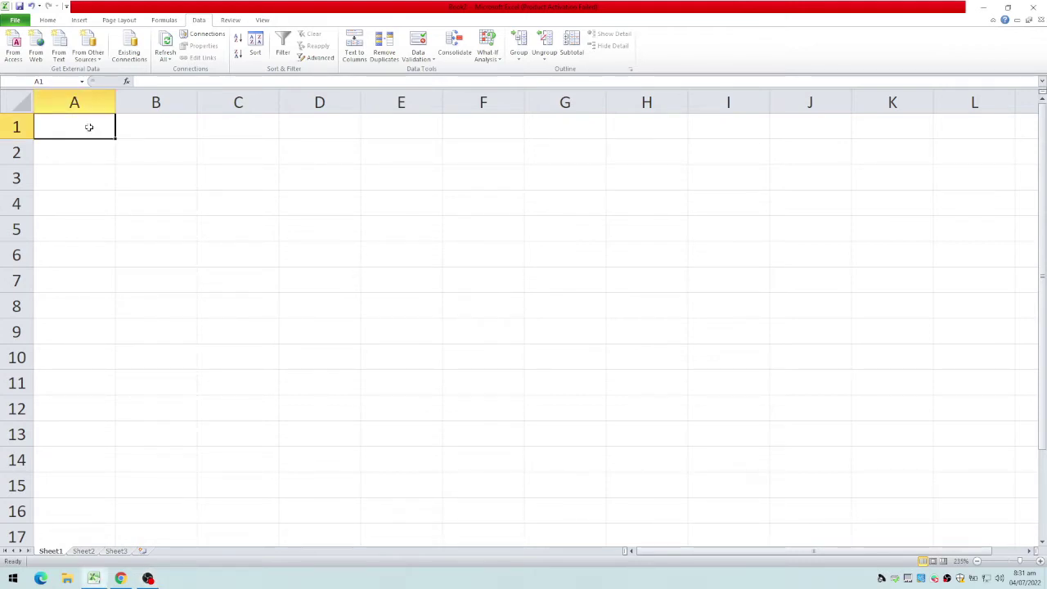
{"action": "type", "text": "ID"}
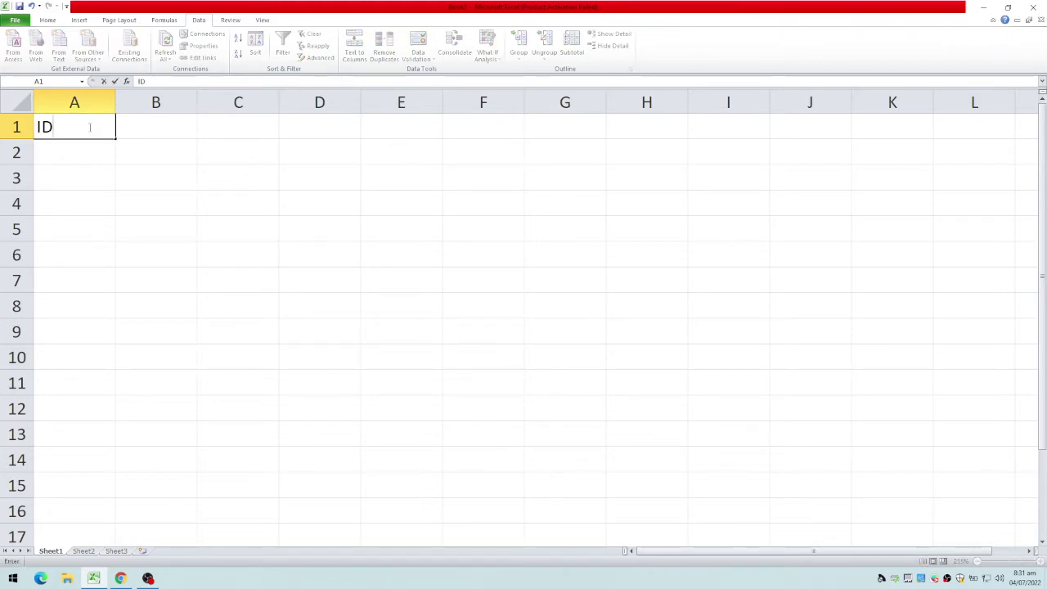
{"action": "key", "text": "Tab"}
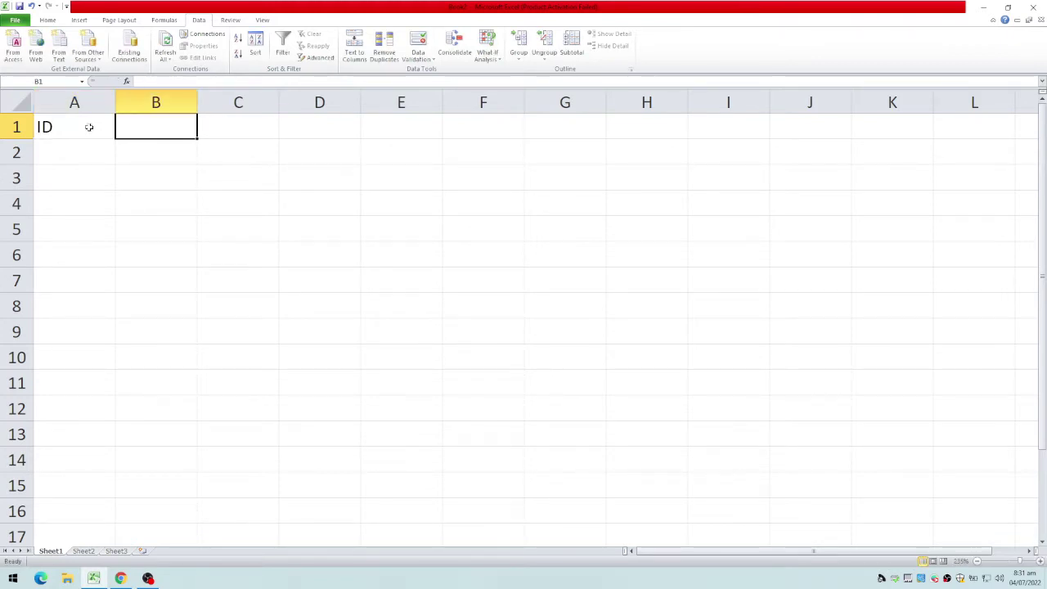
{"action": "type", "text": "Name"}
{"action": "key", "text": "Tab"}
{"action": "type", "text": "Course"}
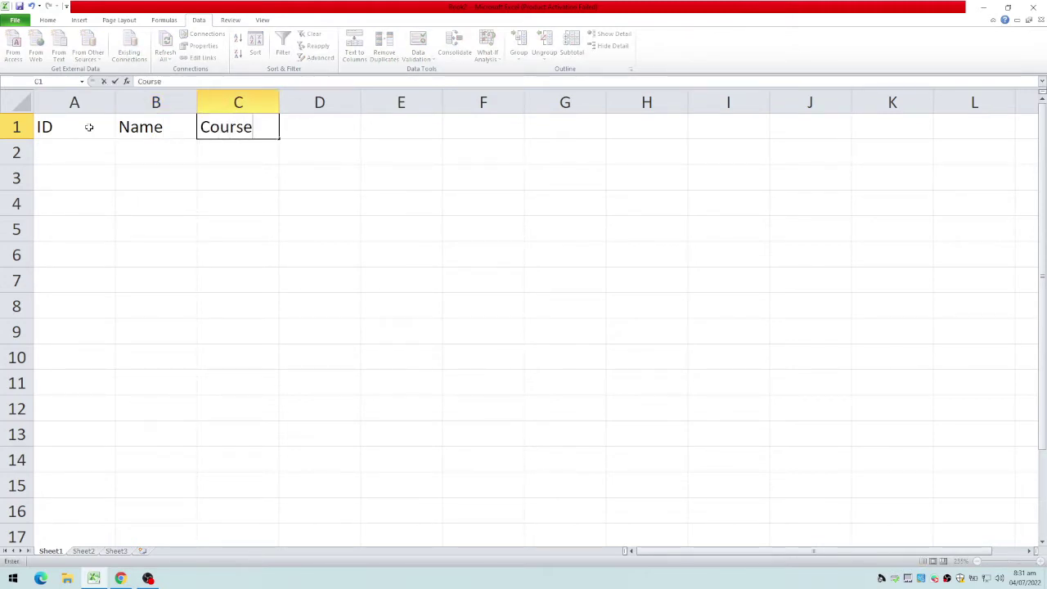
{"action": "key", "text": "Tab"}
{"action": "type", "text": "Gender"}
{"action": "key", "text": "Tab"}
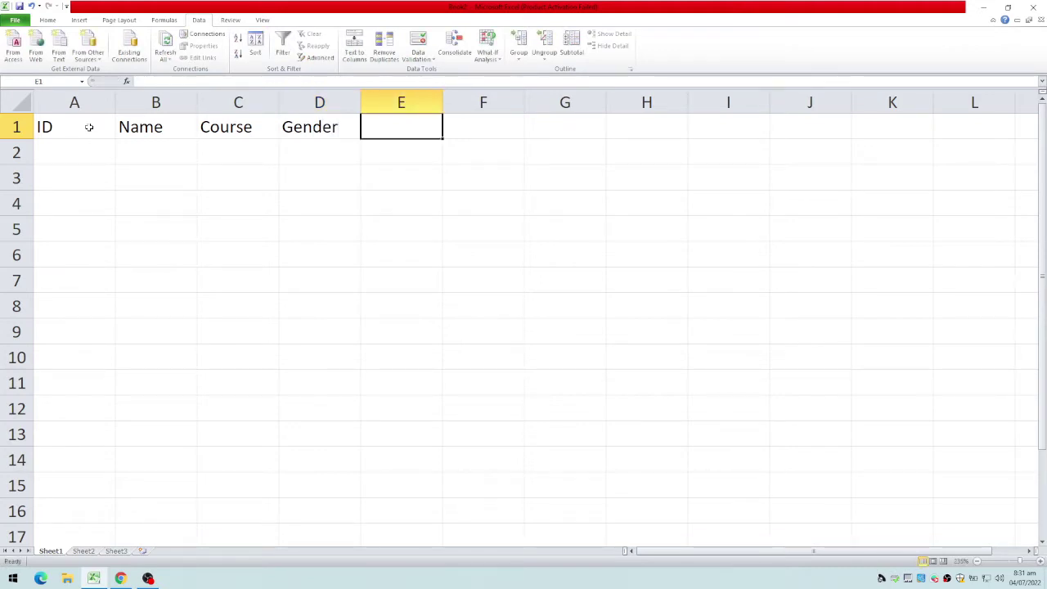
{"action": "type", "text": "Tota"}
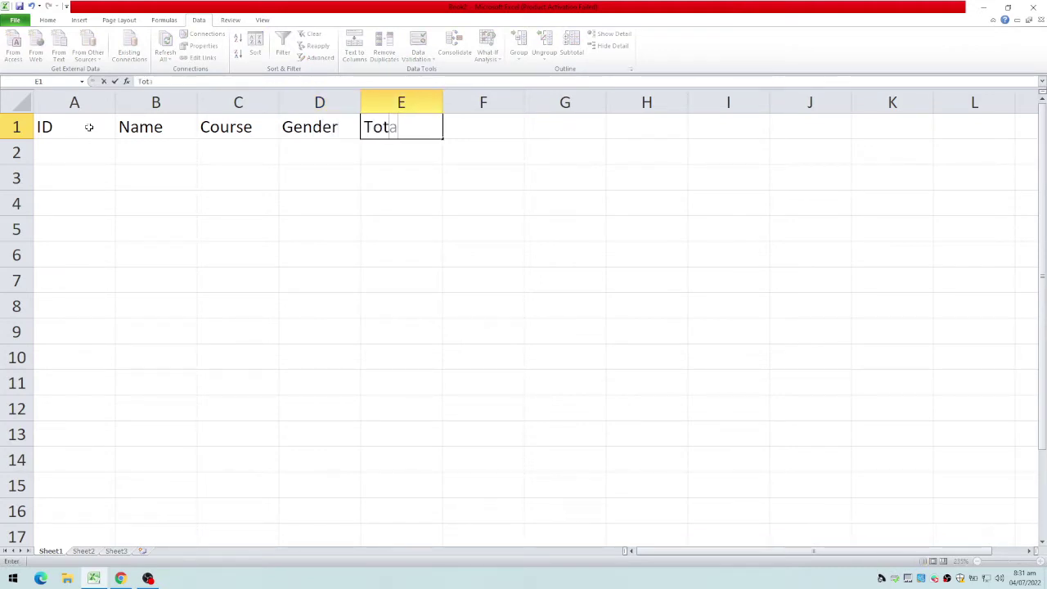
{"action": "type", "text": "l Fee"}
{"action": "key", "text": "Tab"}
{"action": "type", "text": "Grade"}
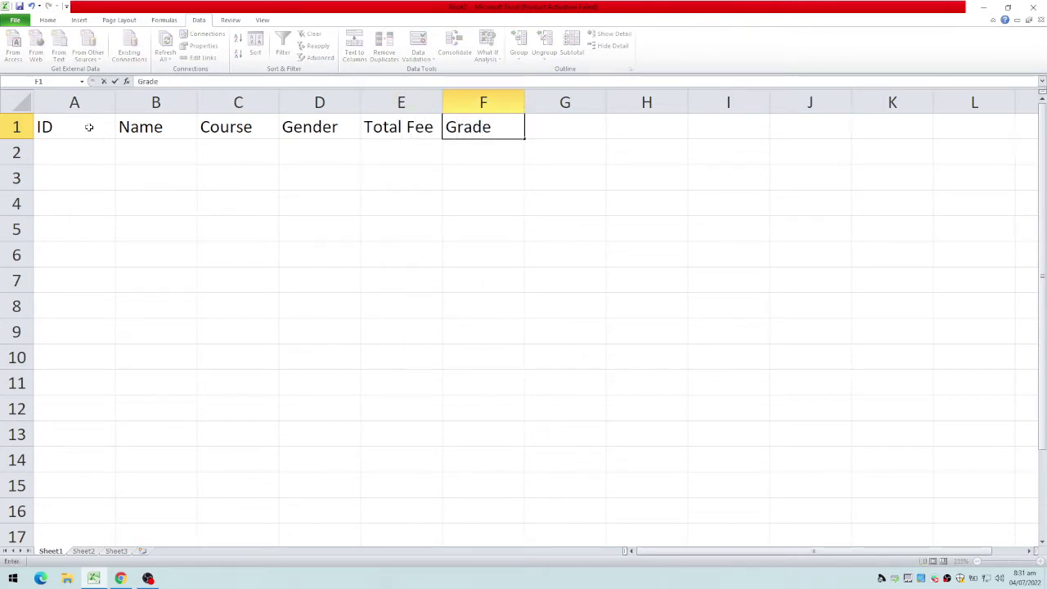
{"action": "key", "text": "Tab"}
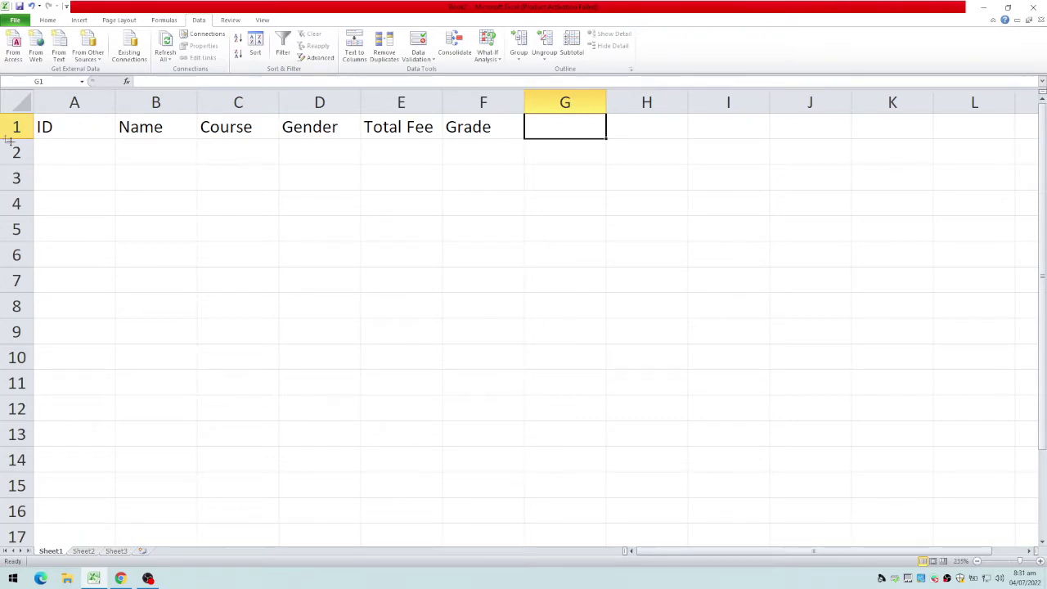
Enter the first student's ID and full name in A2 and B2, widening column B to fit the names
{"action": "left_click", "coordinate": [75, 153]}
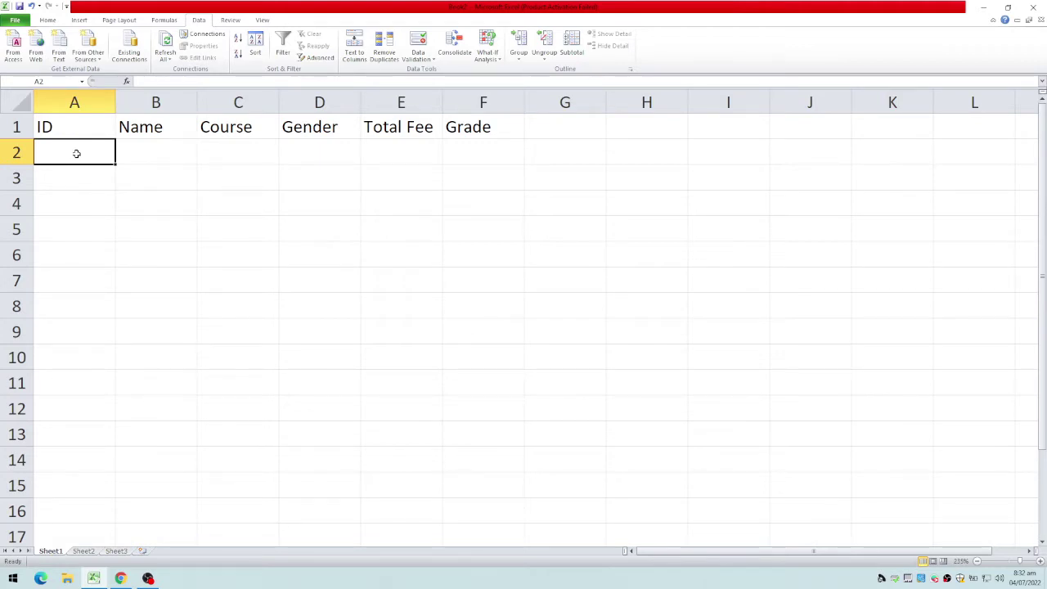
{"action": "type", "text": "111"}
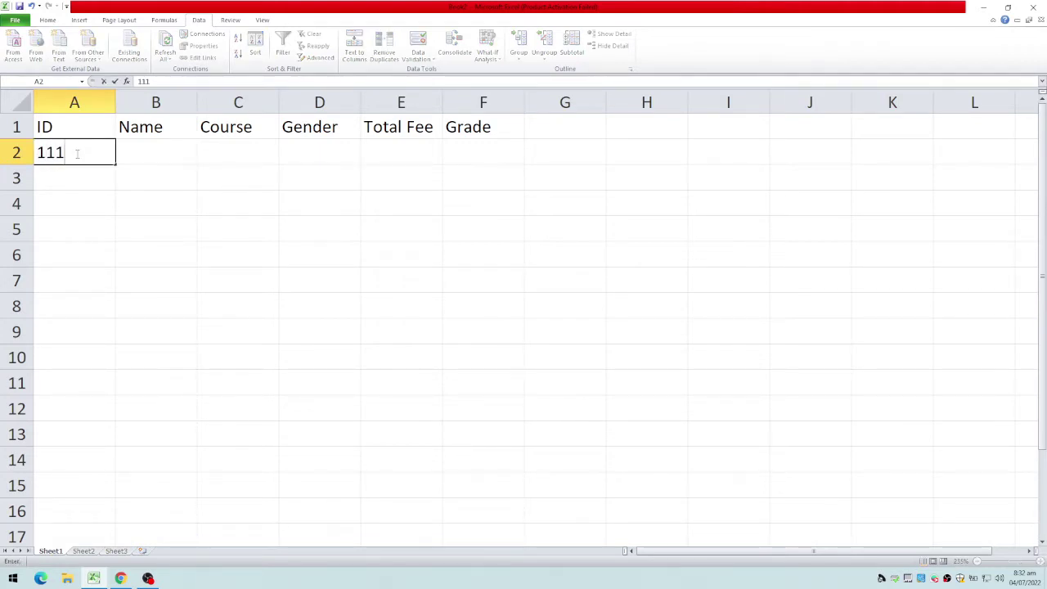
{"action": "key", "text": "Tab"}
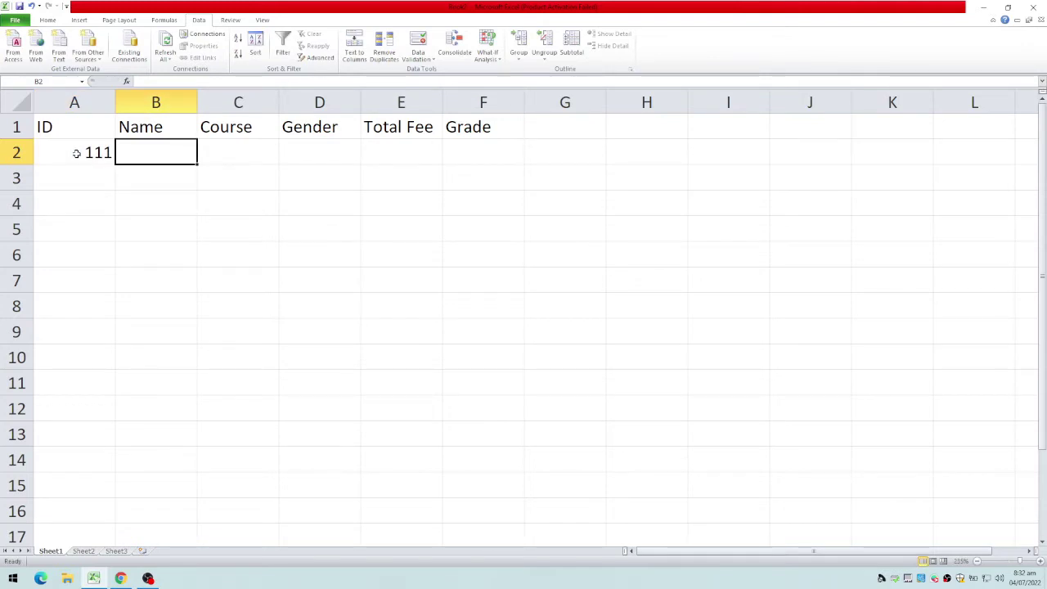
{"action": "left_click_drag", "start_coordinate": [196, 98], "coordinate": [292, 99]}
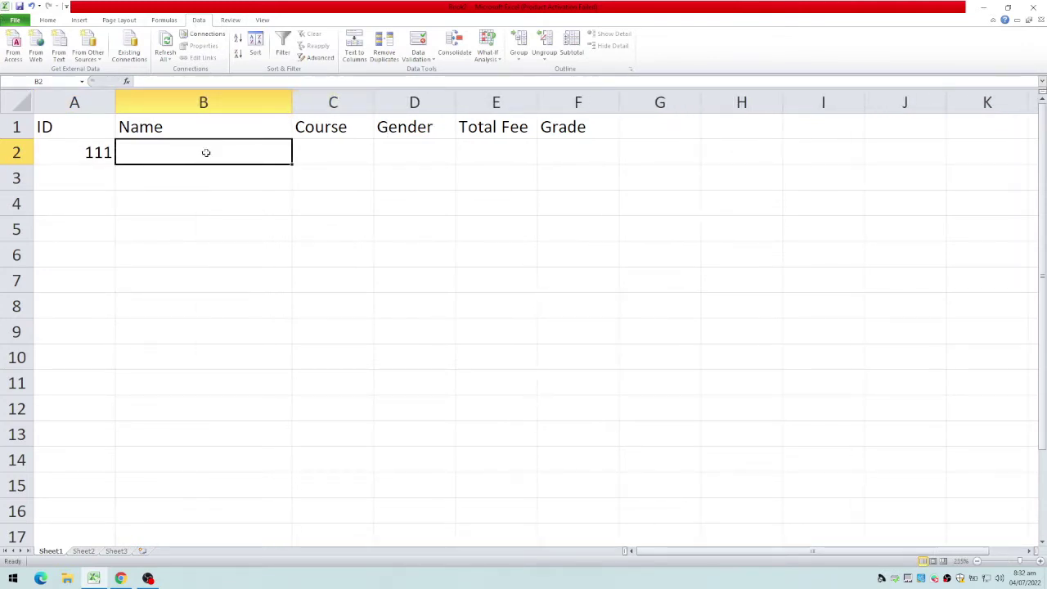
{"action": "type", "text": "M"}
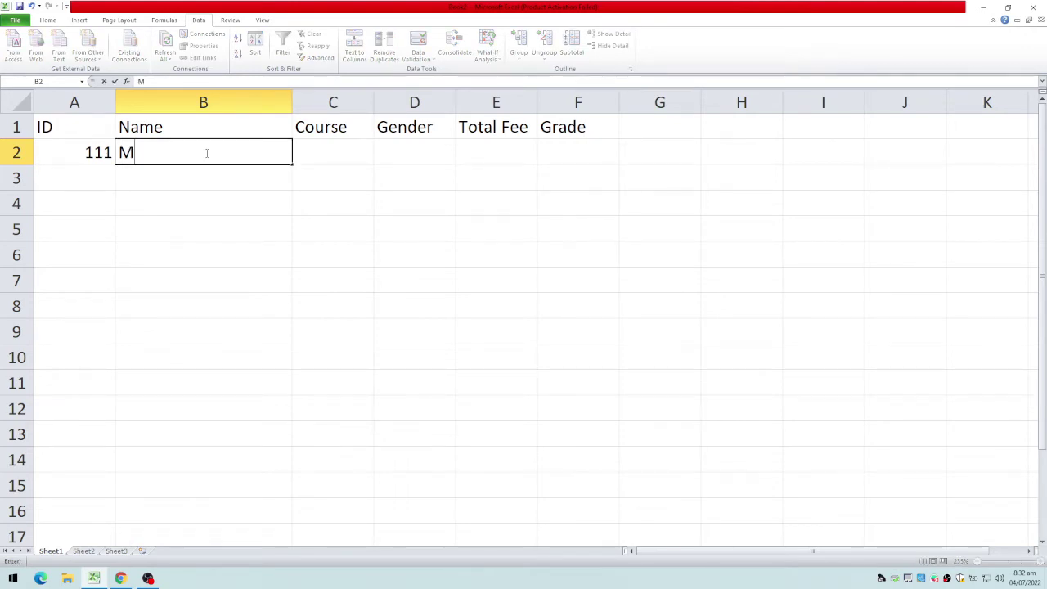
{"action": "type", "text": "aya Caramaat"}
{"action": "key", "text": "Tab"}
Complete the first student's record in row 2 with course BSCRIM, gender Female, total fee 12500 and grade 90
{"action": "type", "text": "BSCrim"}
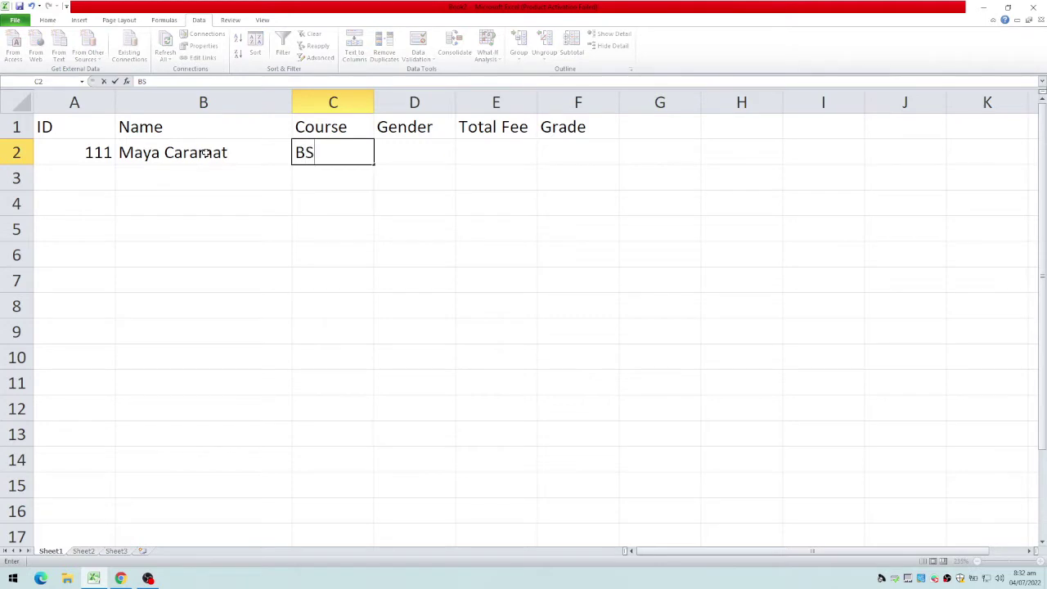
{"action": "key", "text": "BackSpace"}
{"action": "key", "text": "BackSpace"}
{"action": "key", "text": "BackSpace"}
{"action": "type", "text": "RIM"}
{"action": "key", "text": "Tab"}
{"action": "type", "text": "Female"}
{"action": "key", "text": "Tab"}
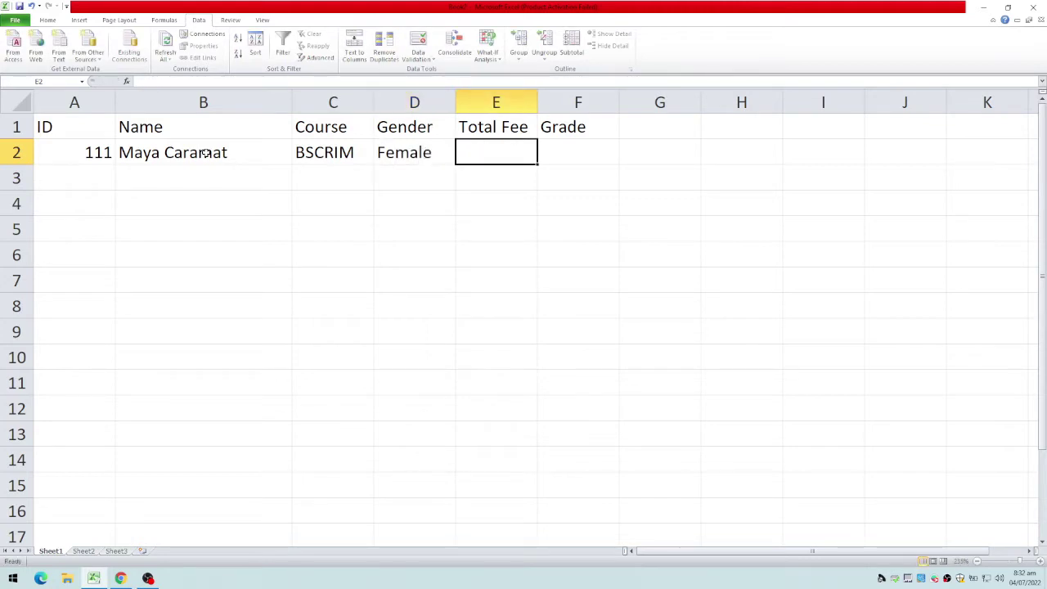
{"action": "type", "text": "12500"}
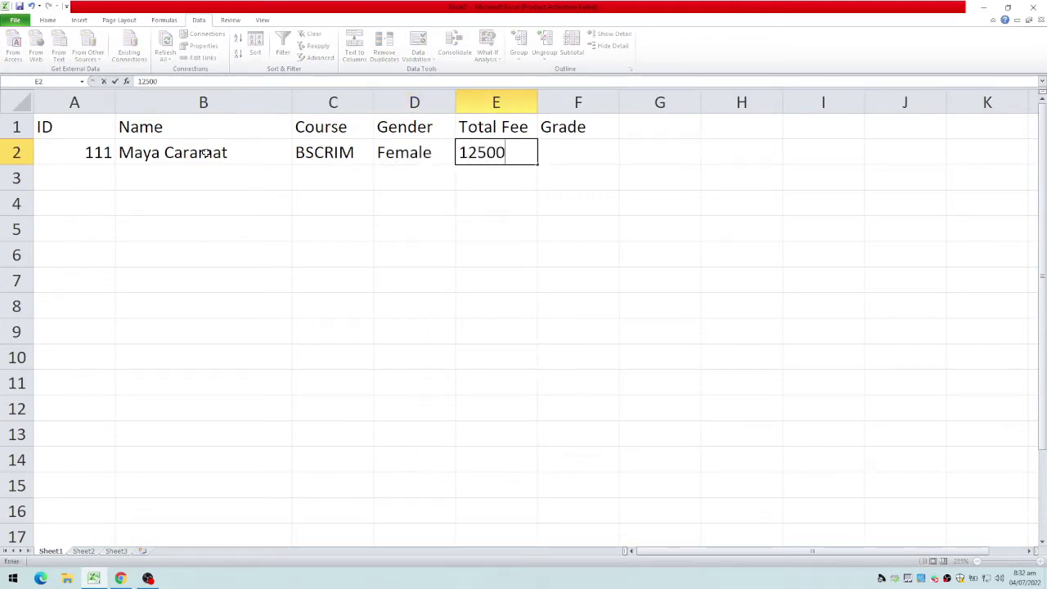
{"action": "key", "text": "Tab"}
{"action": "type", "text": "90"}
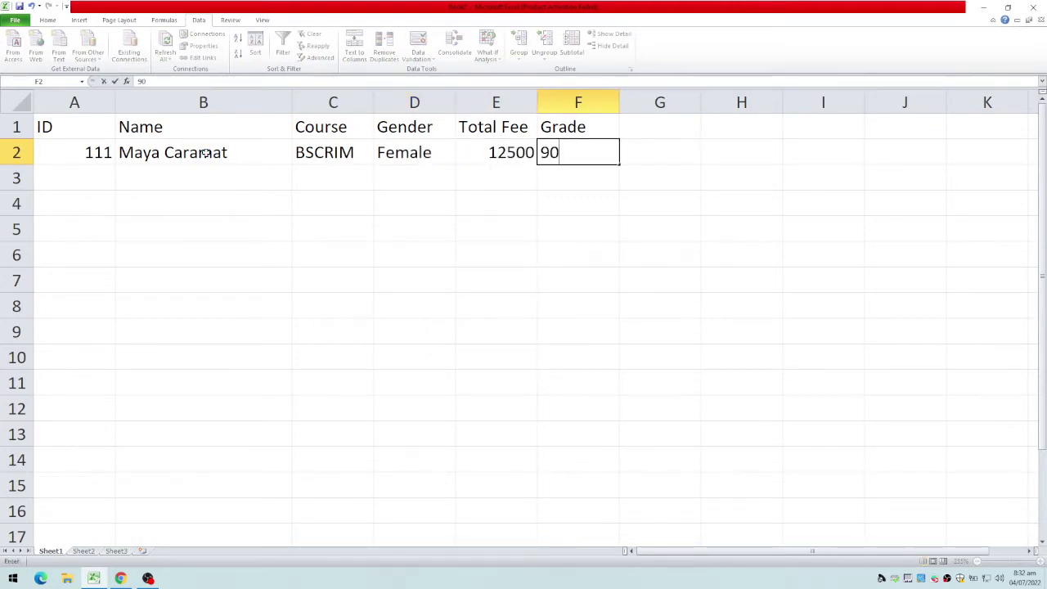
{"action": "key", "text": "Return"}
Enter the second student's ID and full name in cells A3 and B3
{"action": "key", "text": "Left"}
{"action": "key", "text": "Left"}
{"action": "key", "text": "Left"}
{"action": "key", "text": "Left"}
{"action": "key", "text": "Left"}
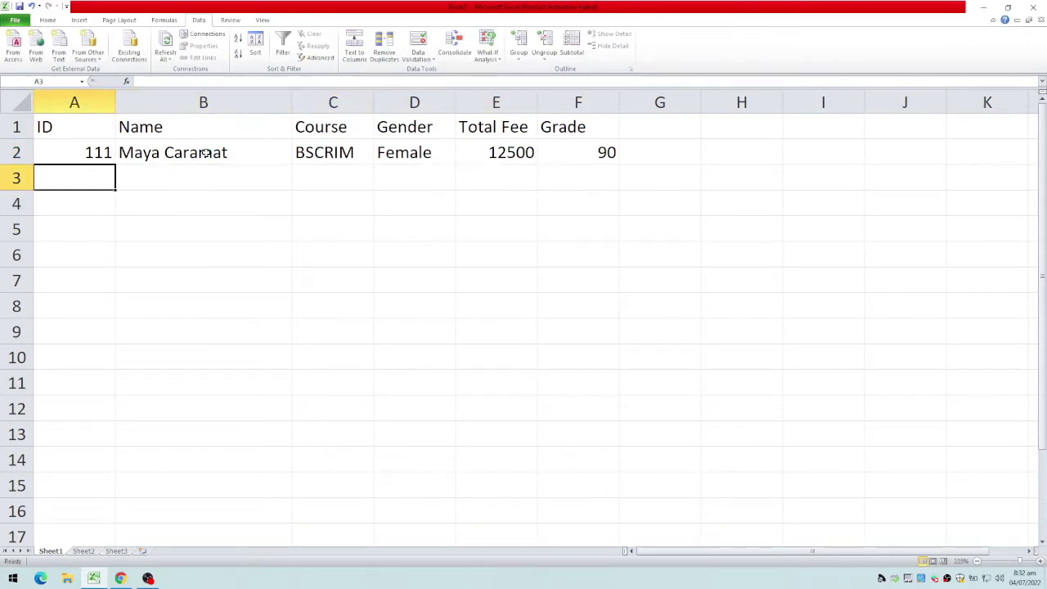
{"action": "type", "text": "112"}
{"action": "key", "text": "Tab"}
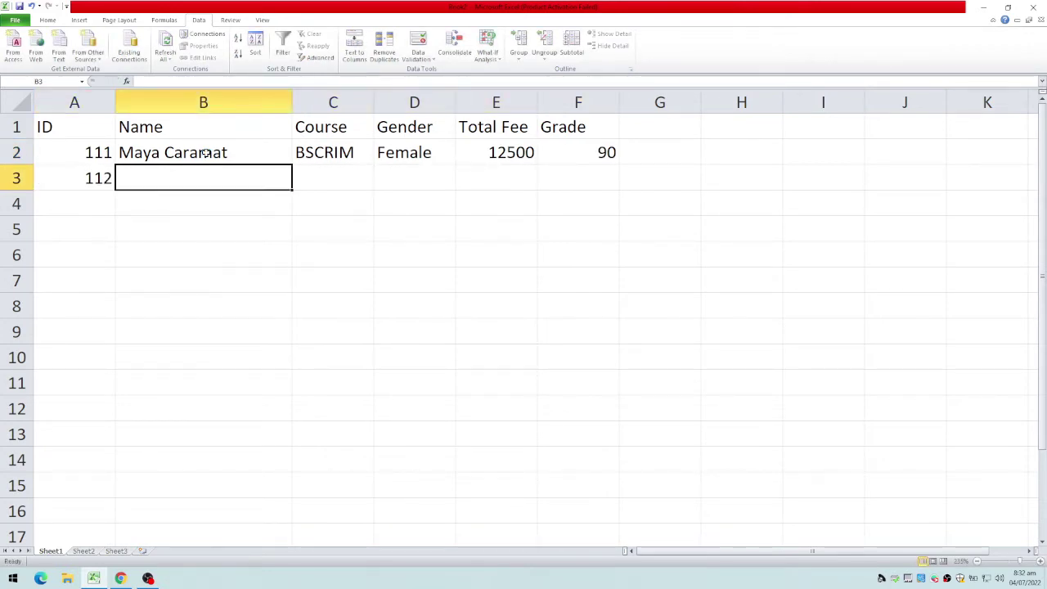
{"action": "type", "text": "Joseph "}
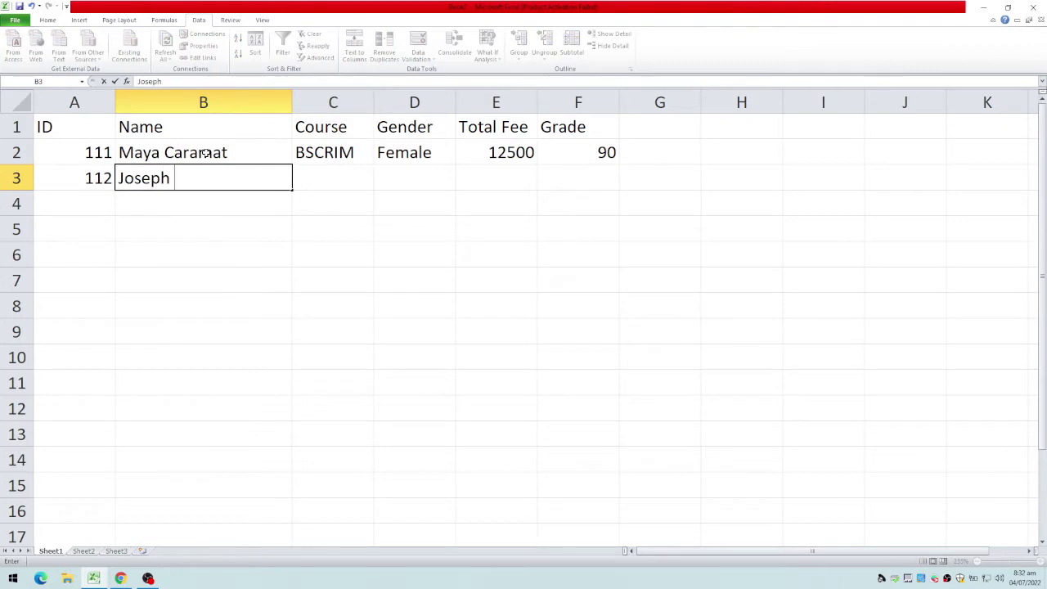
{"action": "type", "text": "Bauzon"}
{"action": "key", "text": "Tab"}
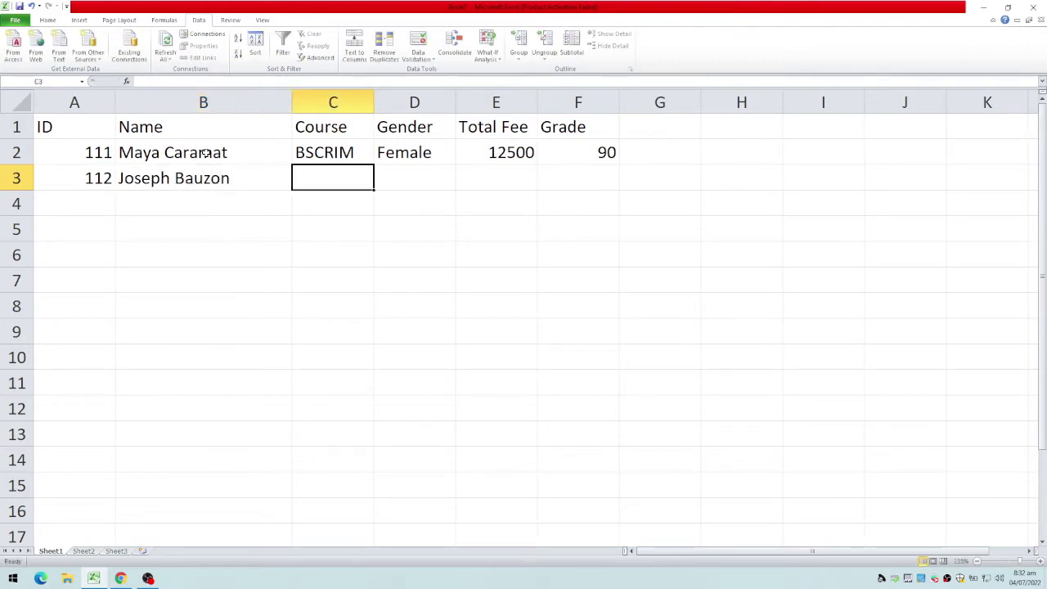
Enter BSCE as the second student's course in cell C3
{"action": "type", "text": "BS"}
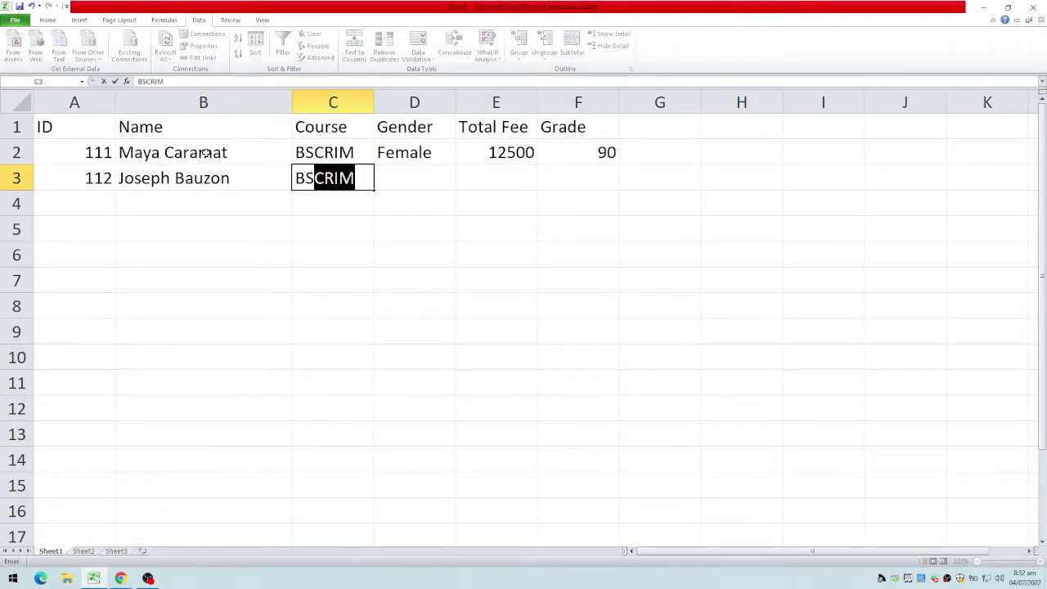
{"action": "type", "text": "Eng"}
{"action": "key", "text": "BackSpace"}
{"action": "key", "text": "BackSpace"}
{"action": "key", "text": "BackSpace"}
{"action": "type", "text": "CWE"}
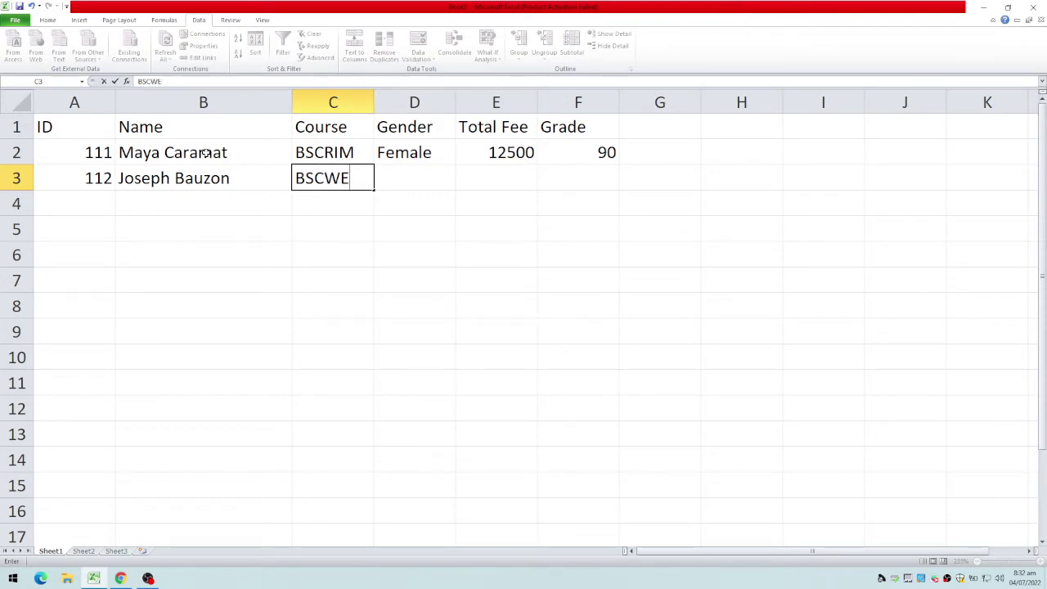
{"action": "key", "text": "BackSpace"}
{"action": "key", "text": "BackSpace"}
{"action": "type", "text": "E"}
{"action": "key", "text": "Tab"}
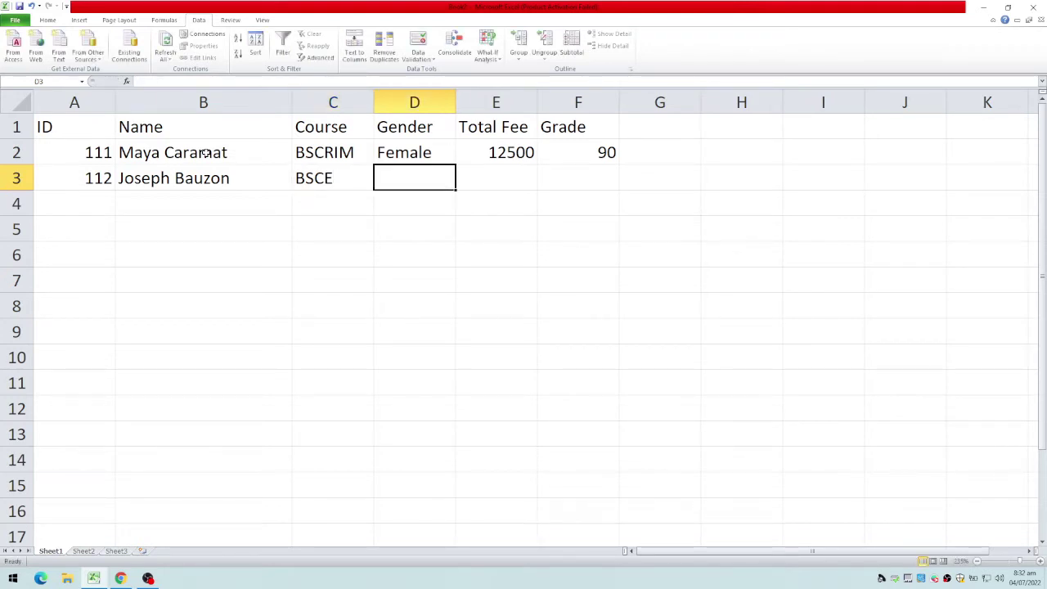
Complete the second student's record in row 3 with gender Male, total fee 11500 and grade 89
{"action": "type", "text": "Male"}
{"action": "key", "text": "Tab"}
{"action": "type", "text": "11500"}
{"action": "key", "text": "Tab"}
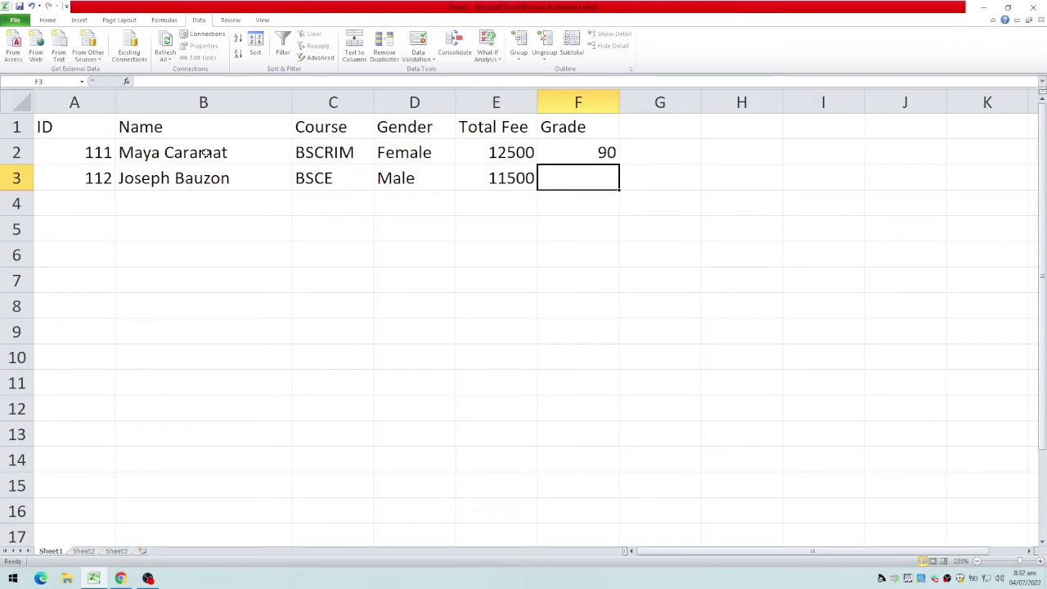
{"action": "type", "text": "89"}
{"action": "key", "text": "Down"}
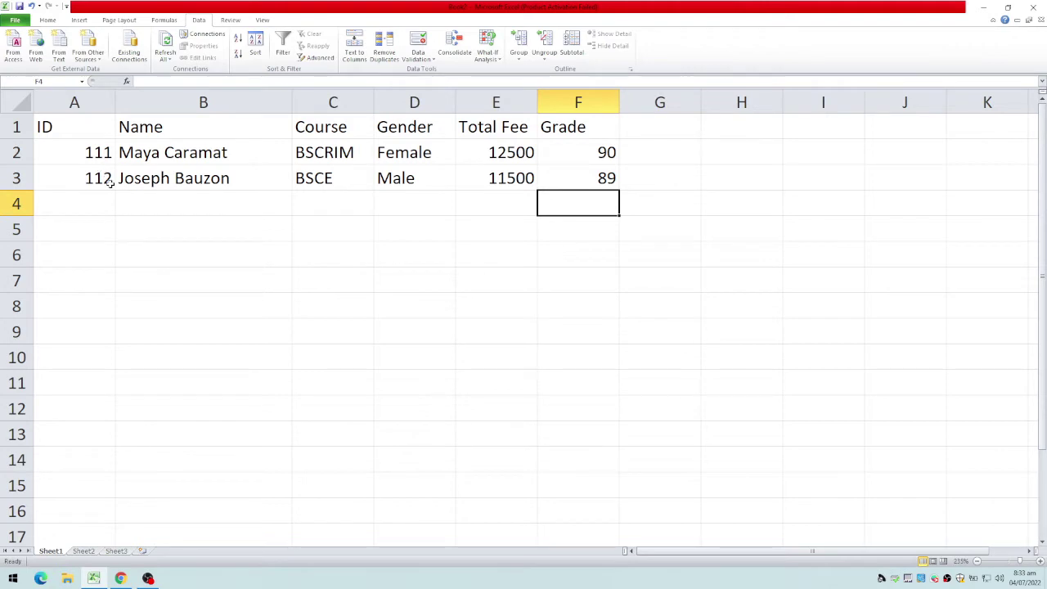
Format range A1:F3 as a table with headers, using the light table style that has a solid blue header row
{"action": "left_click_drag", "start_coordinate": [72, 124], "coordinate": [569, 180]}
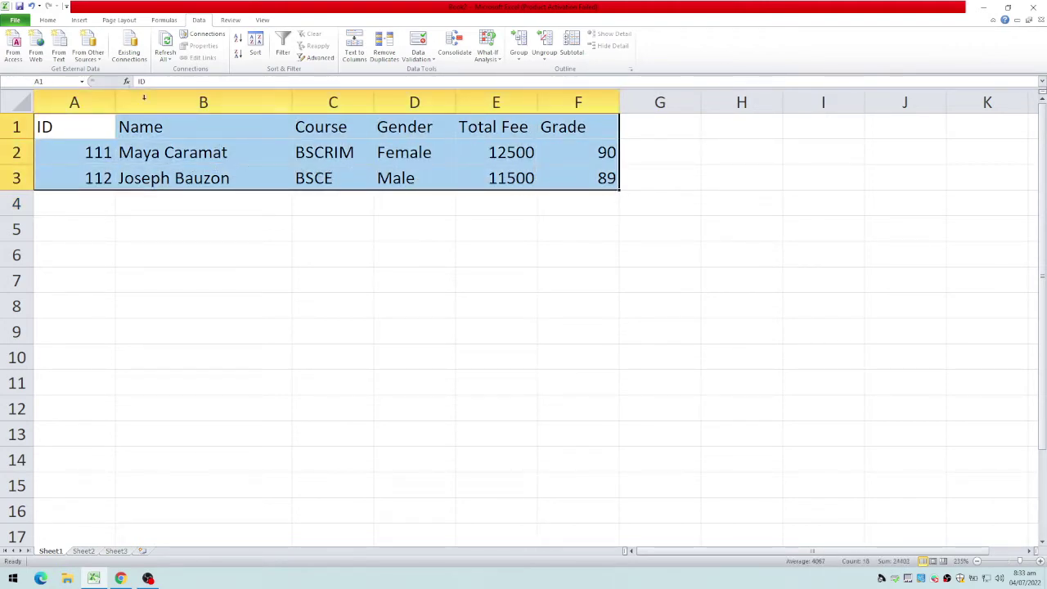
{"action": "left_click", "coordinate": [49, 23]}
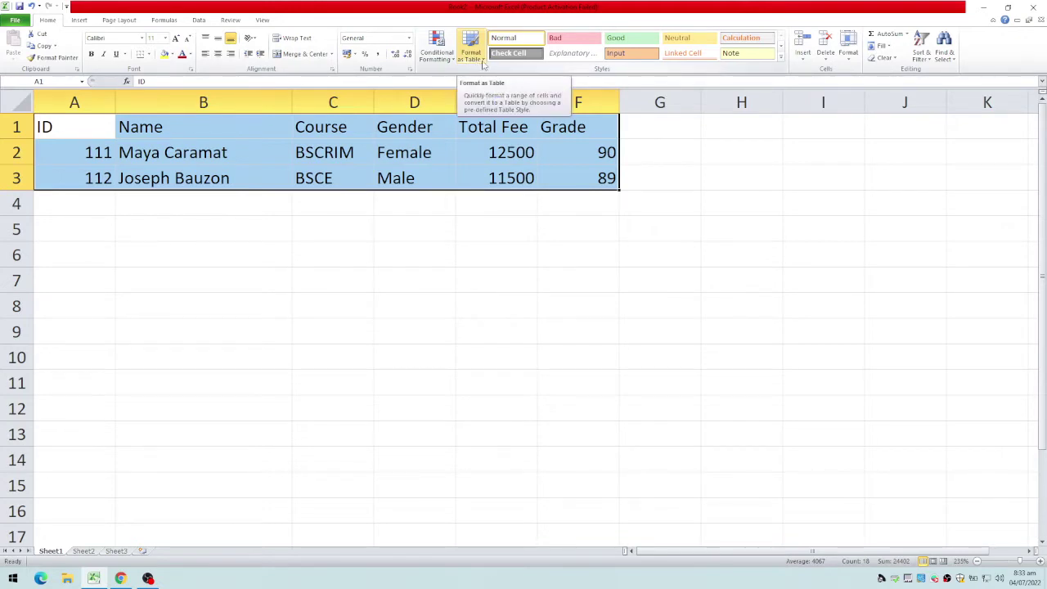
{"action": "left_click", "coordinate": [484, 65]}
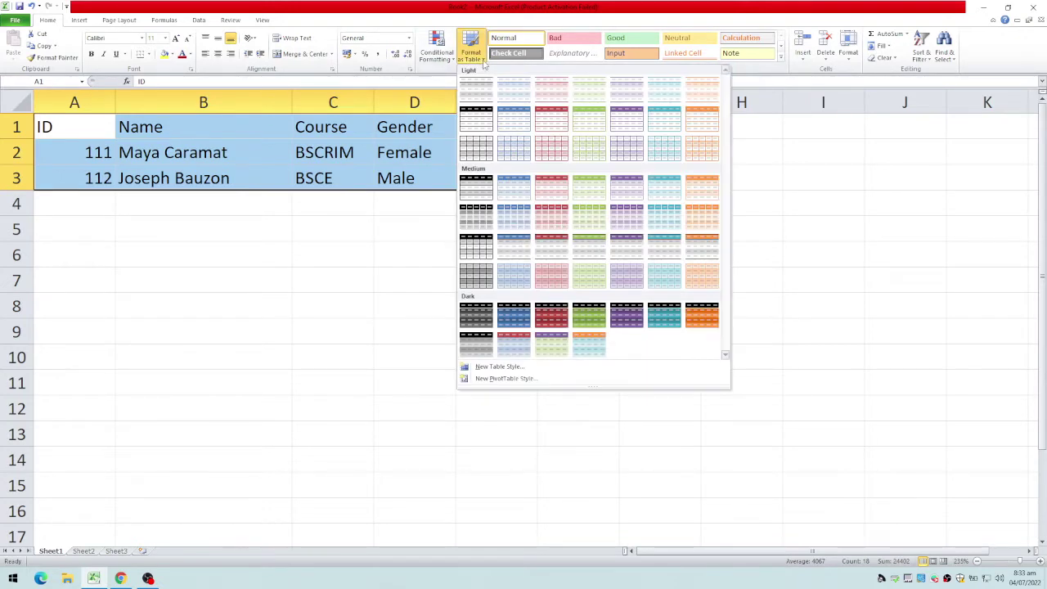
{"action": "left_click", "coordinate": [509, 120]}
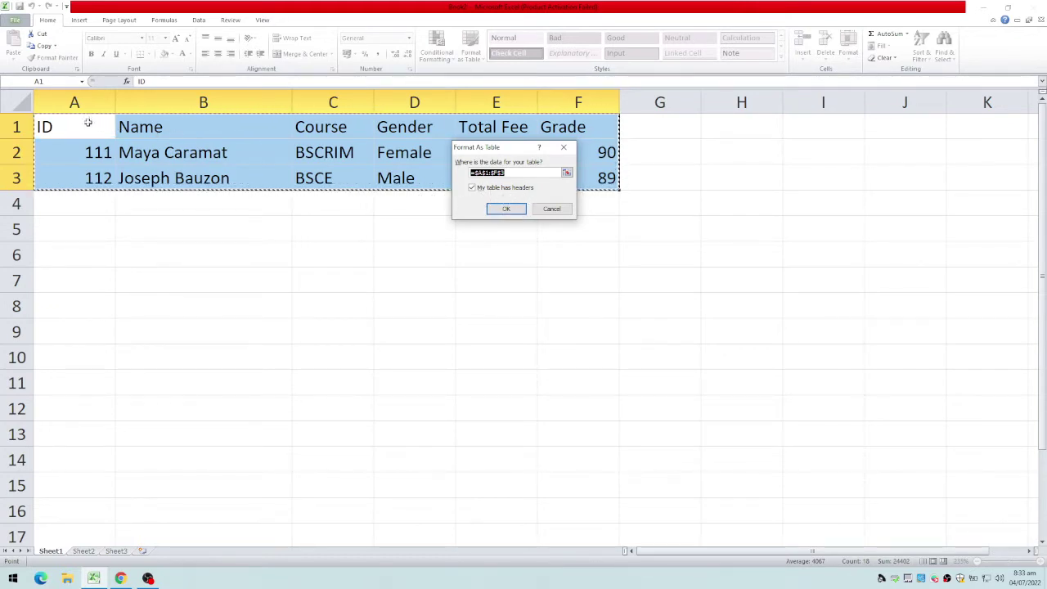
{"action": "left_click", "coordinate": [508, 210]}
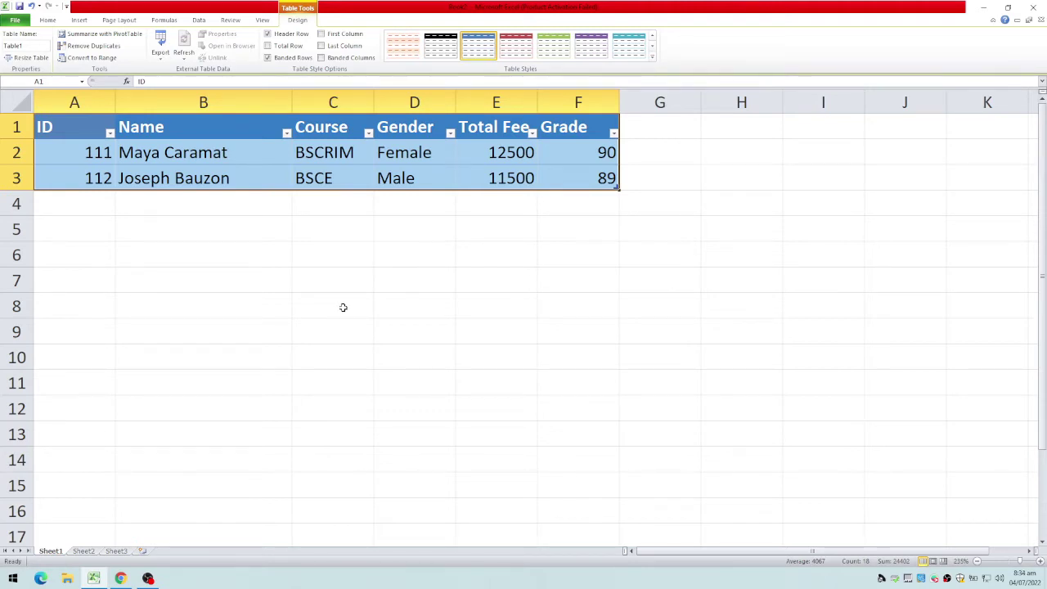
{"action": "left_click", "coordinate": [197, 247]}
Define the name IDs for the ID column's data cells A2:A3
{"action": "left_click_drag", "start_coordinate": [87, 153], "coordinate": [78, 173]}
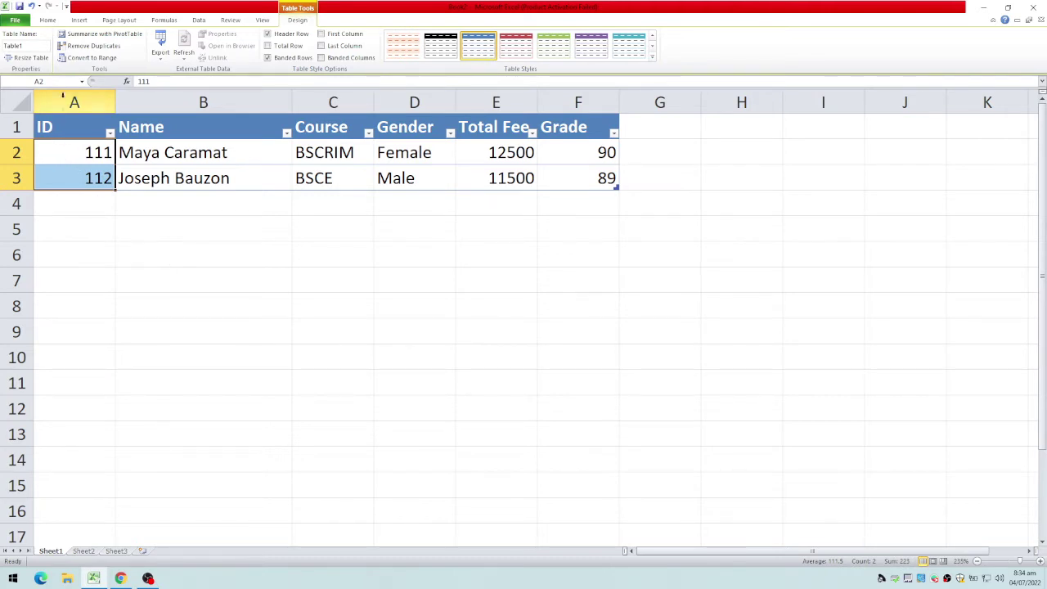
{"action": "left_click", "coordinate": [46, 82]}
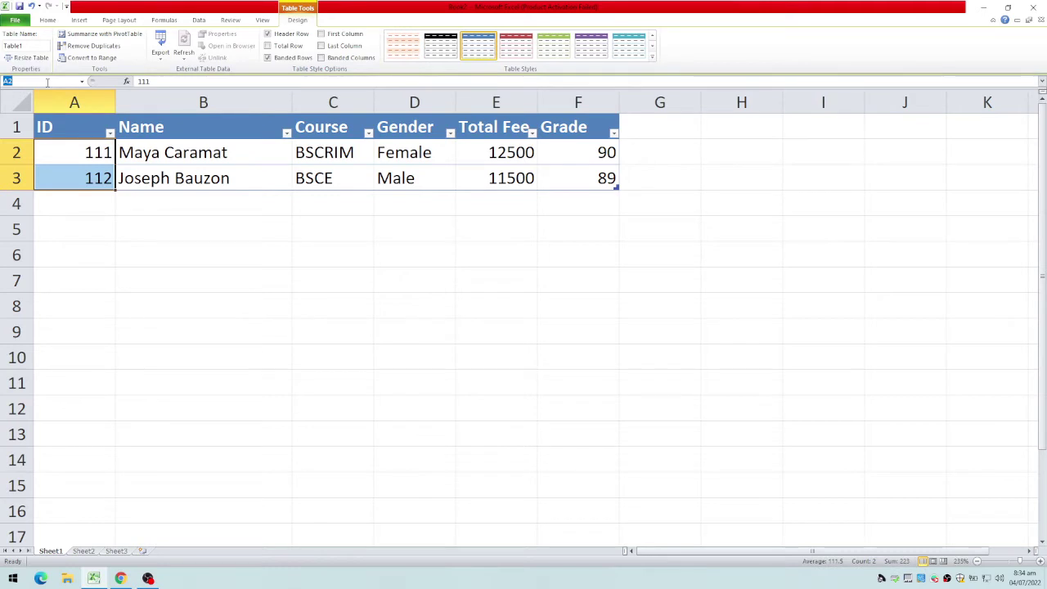
{"action": "type", "text": "IDs"}
{"action": "key", "text": "Return"}
Define the name Names for the Name column's data cells B2:B3
{"action": "left_click_drag", "start_coordinate": [131, 154], "coordinate": [164, 174]}
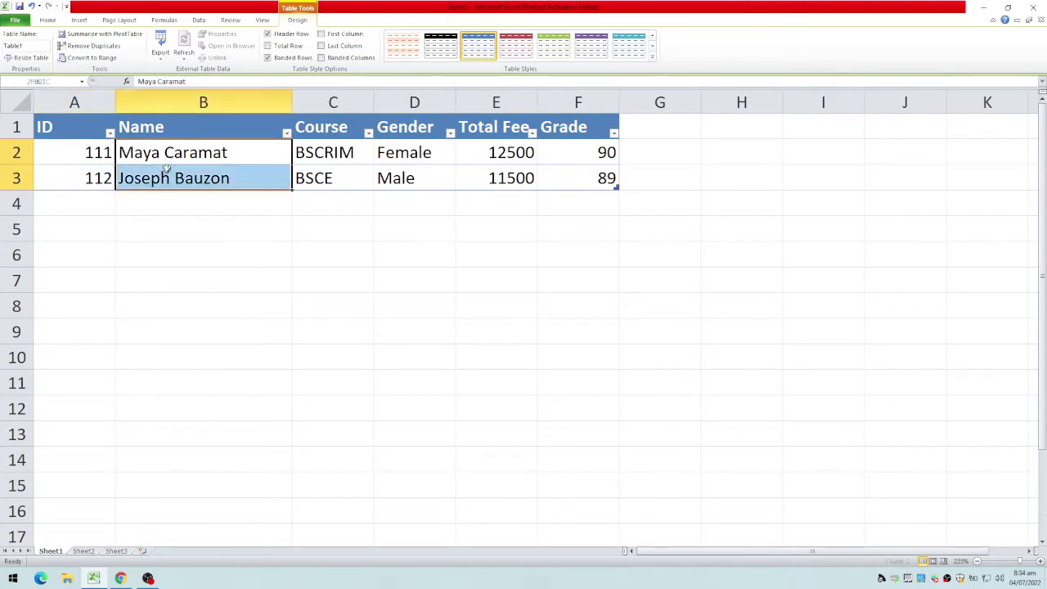
{"action": "left_click", "coordinate": [55, 81]}
{"action": "type", "text": "Names"}
{"action": "key", "text": "Return"}
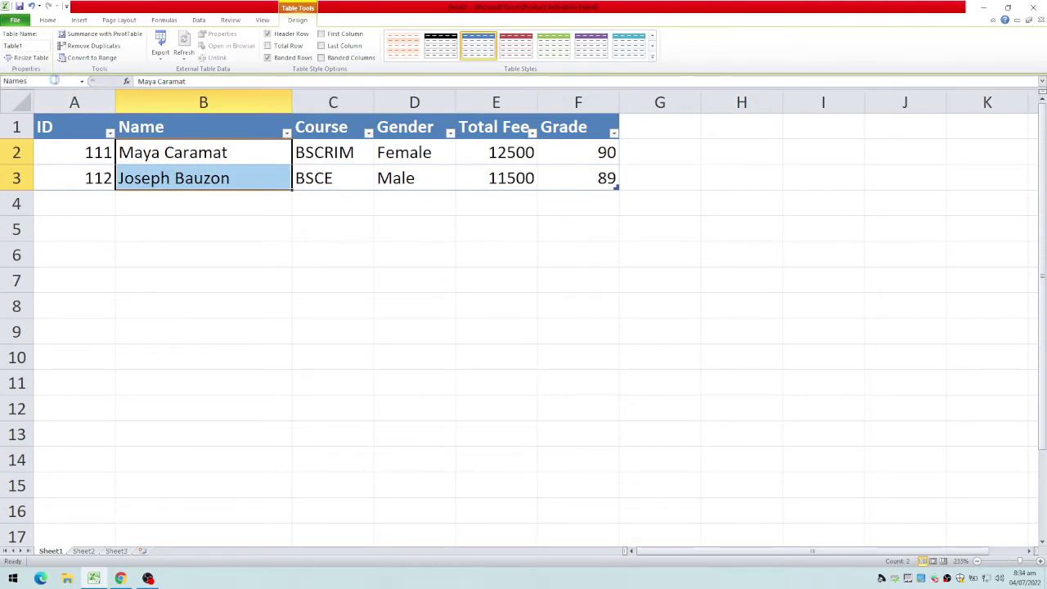
Define the name Courses for the Course column's data cells C2:C3
{"action": "left_click", "coordinate": [315, 147]}
{"action": "left_click_drag", "start_coordinate": [316, 148], "coordinate": [319, 172]}
{"action": "left_click", "coordinate": [49, 80]}
{"action": "type", "text": "C"}
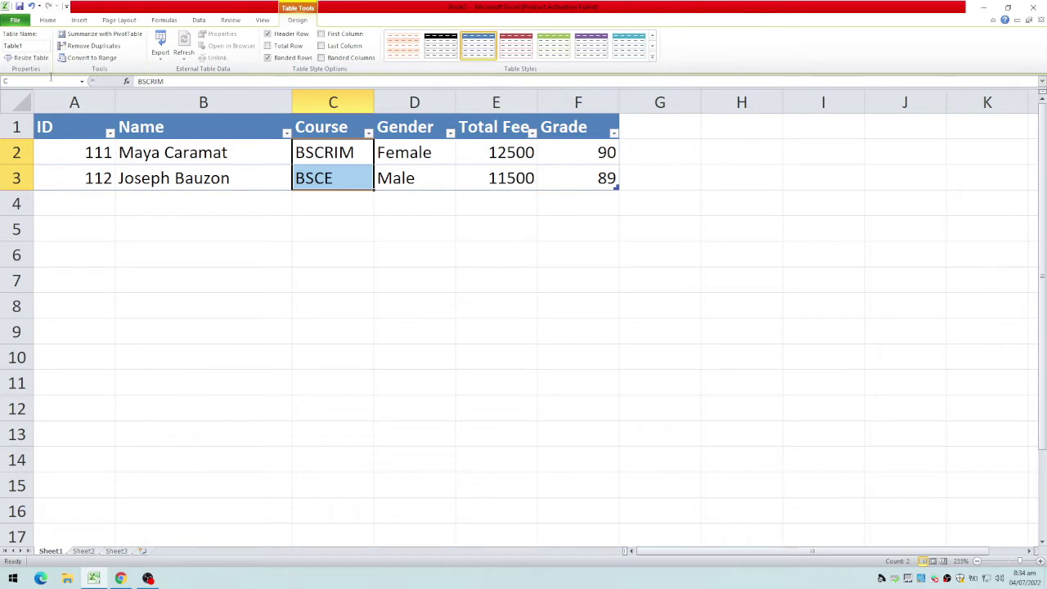
{"action": "type", "text": "ourses"}
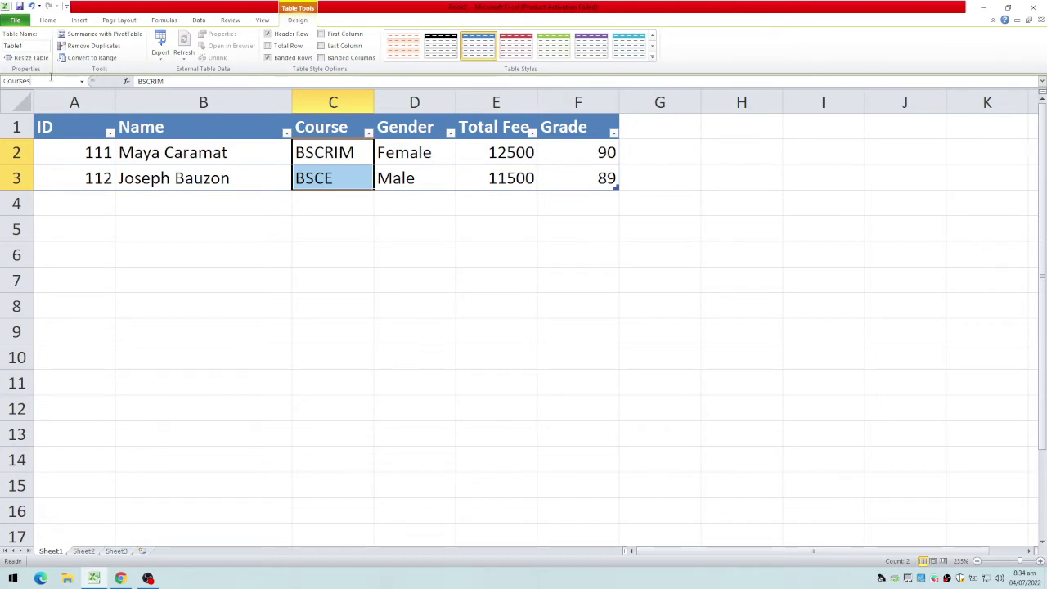
{"action": "key", "text": "Return"}
Define the name Gender for the Gender column's data cells D2:D3
{"action": "left_click_drag", "start_coordinate": [424, 159], "coordinate": [423, 177]}
{"action": "left_click", "coordinate": [57, 79]}
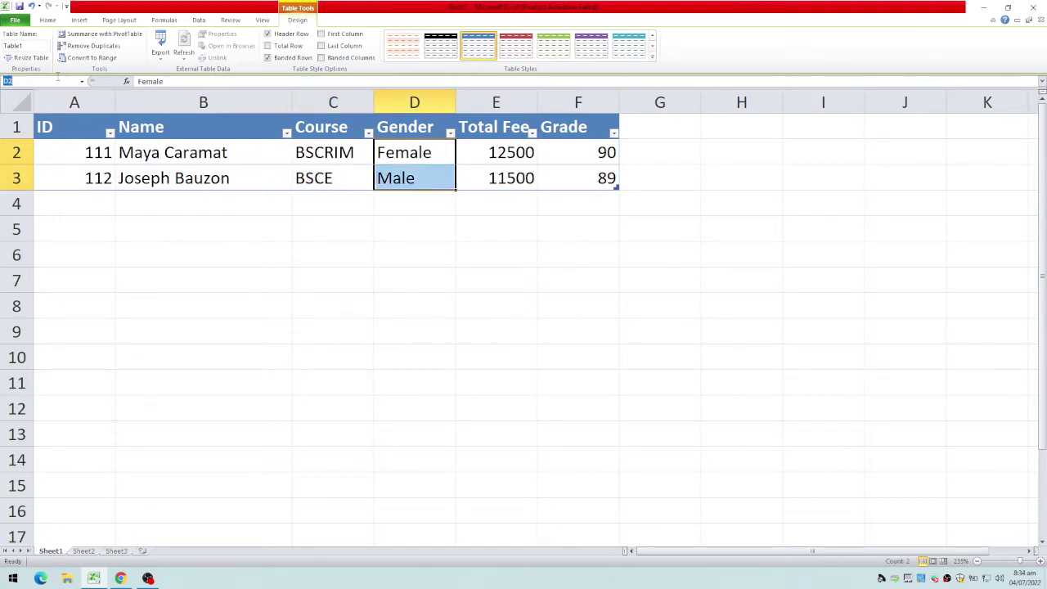
{"action": "type", "text": "Gender"}
{"action": "key", "text": "Return"}
Define the name TotalFees for the Total Fee column's data cells E2:E3
{"action": "left_click_drag", "start_coordinate": [486, 152], "coordinate": [482, 173]}
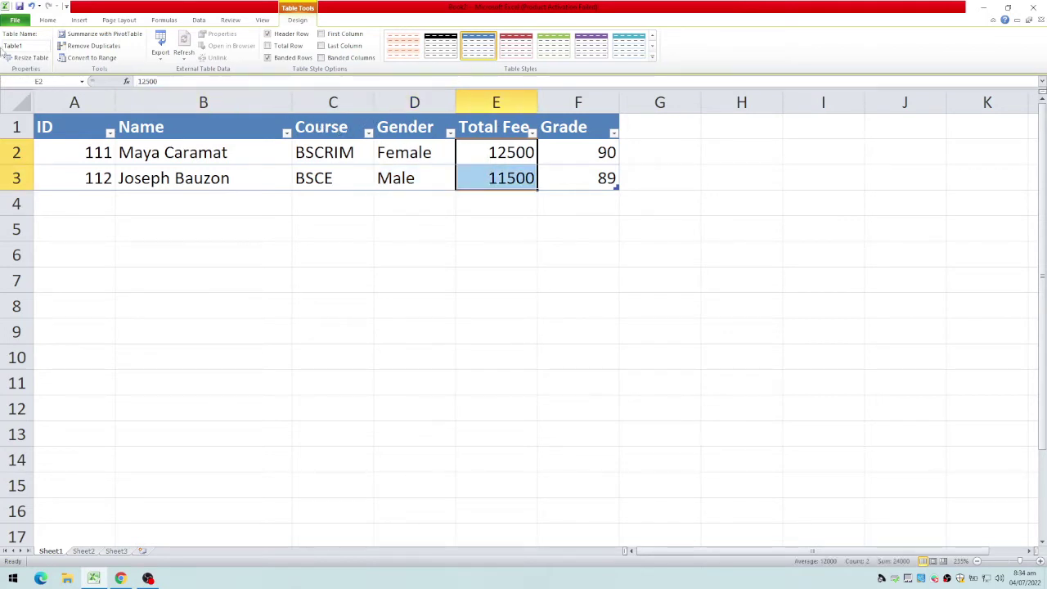
{"action": "left_click", "coordinate": [51, 80]}
{"action": "type", "text": "TotalFees"}
{"action": "key", "text": "Escape"}
Define the name Grades for the Grade column's data cells F2:F3
{"action": "left_click_drag", "start_coordinate": [582, 157], "coordinate": [577, 172]}
{"action": "left_click", "coordinate": [50, 82]}
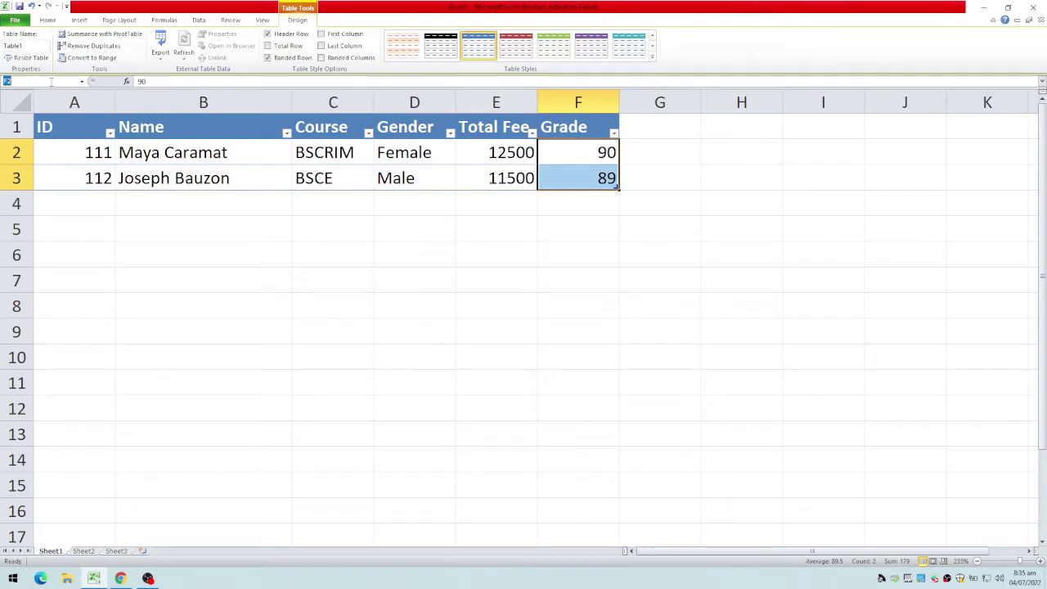
{"action": "type", "text": "Grades"}
{"action": "key", "text": "Return"}
Select the Names range and restrict it with data validation to a text length between a minimum of 2 and a maximum
{"action": "left_click", "coordinate": [8, 81]}
{"action": "type", "text": "names"}
{"action": "key", "text": "Return"}
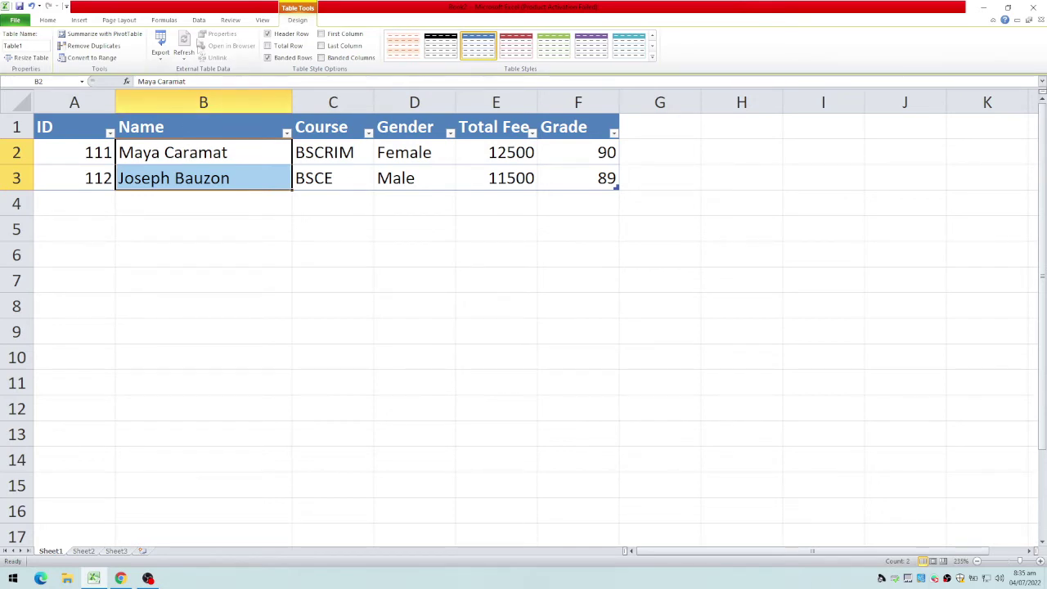
{"action": "left_click", "coordinate": [201, 22]}
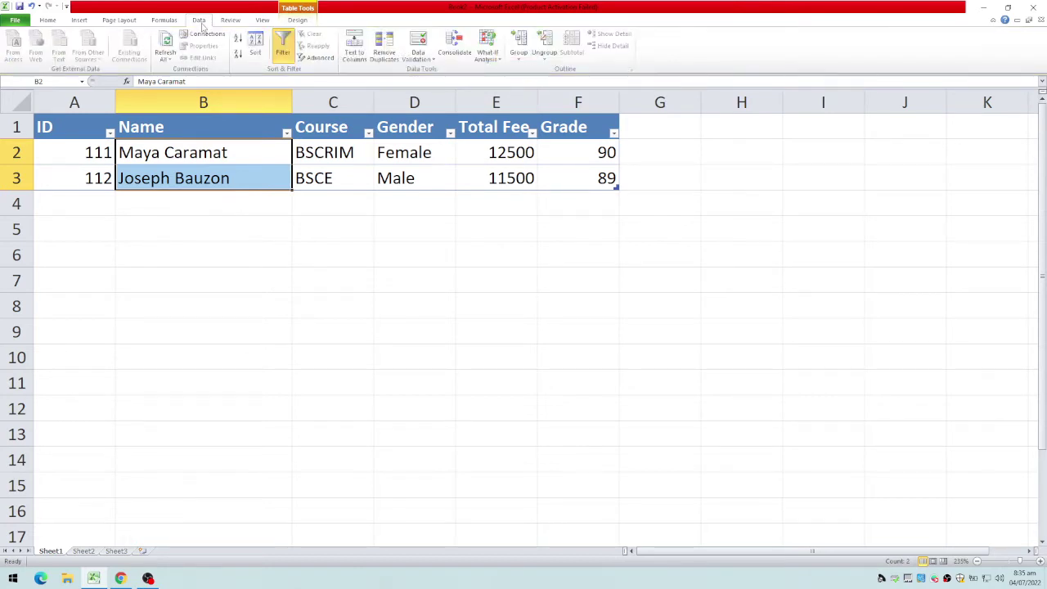
{"action": "left_click", "coordinate": [417, 59]}
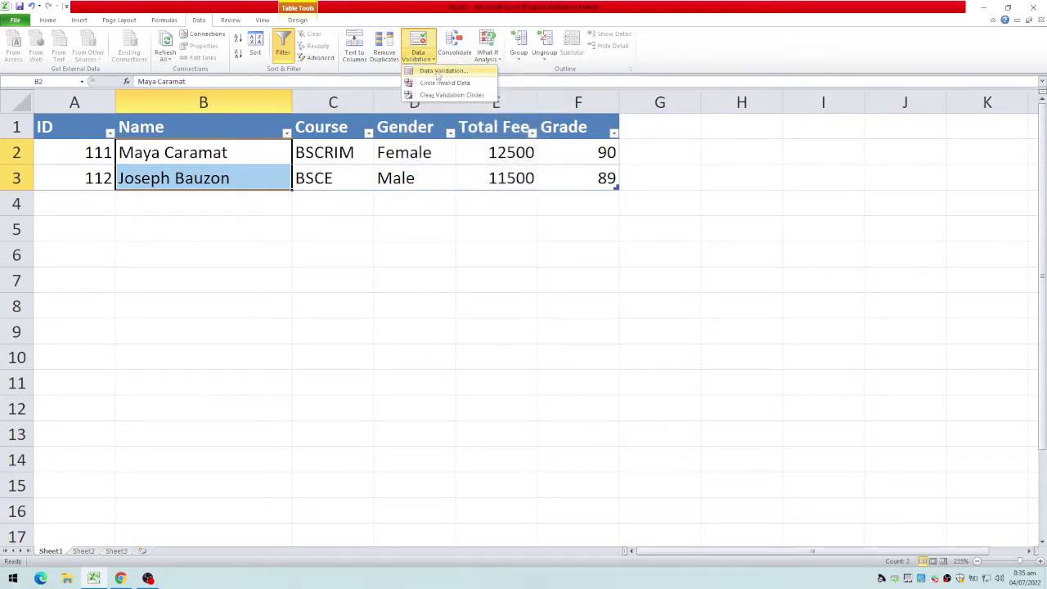
{"action": "left_click", "coordinate": [439, 71]}
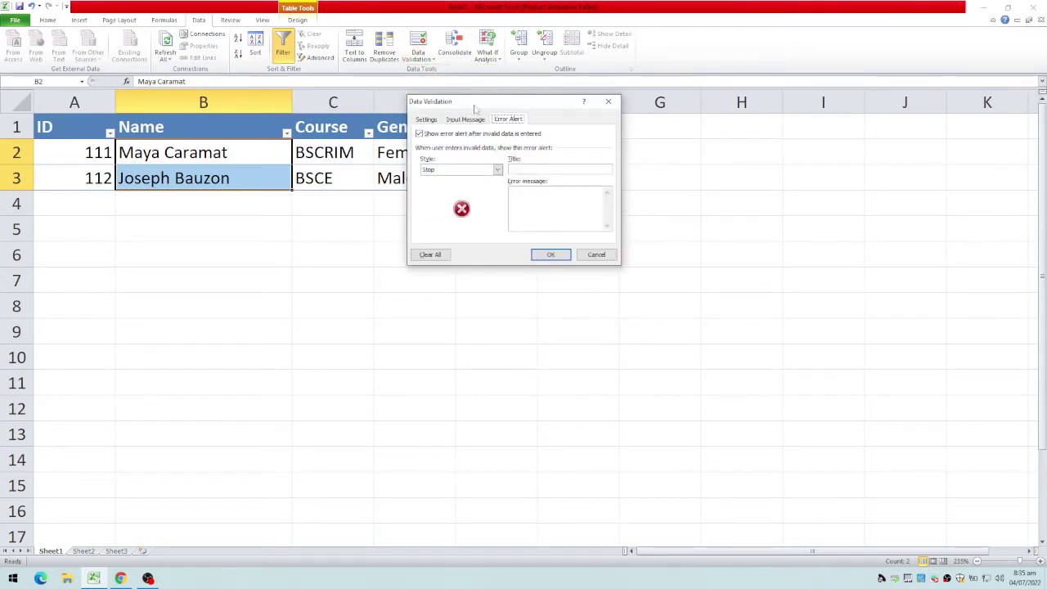
{"action": "left_click_drag", "start_coordinate": [474, 106], "coordinate": [725, 157]}
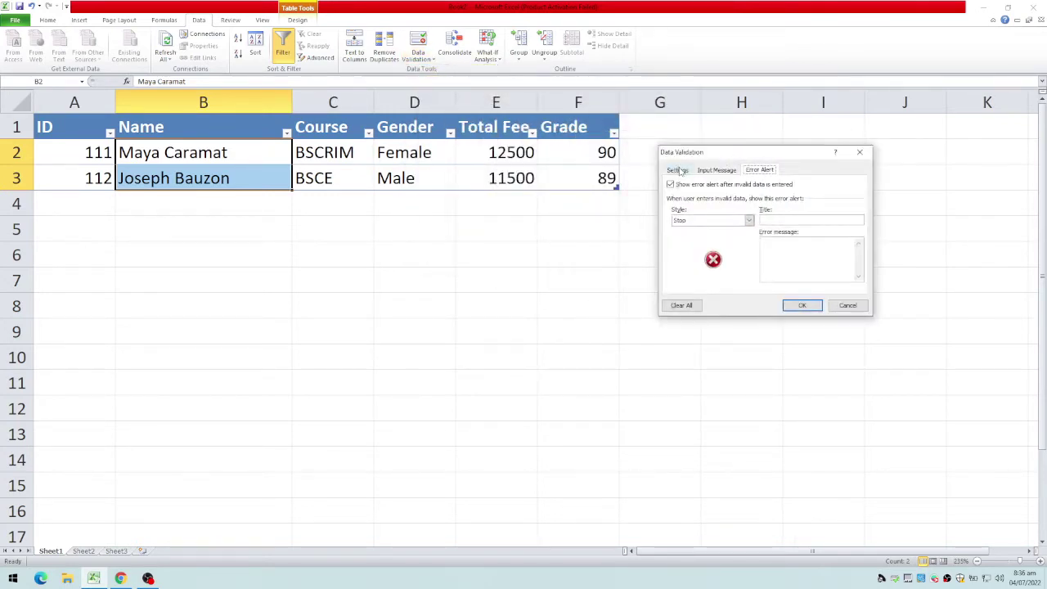
{"action": "left_click", "coordinate": [679, 169]}
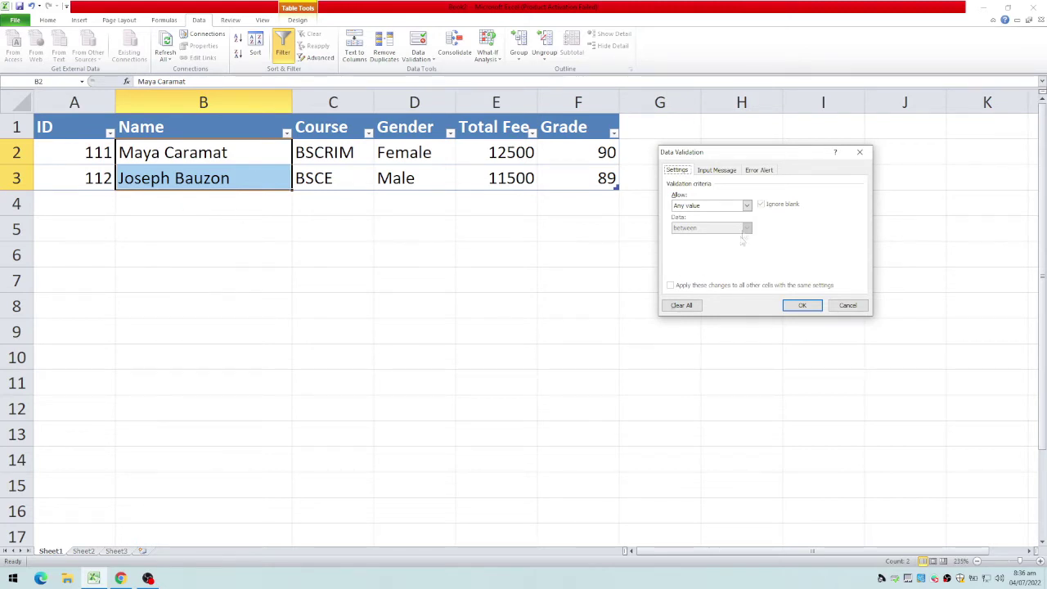
{"action": "left_click", "coordinate": [746, 205]}
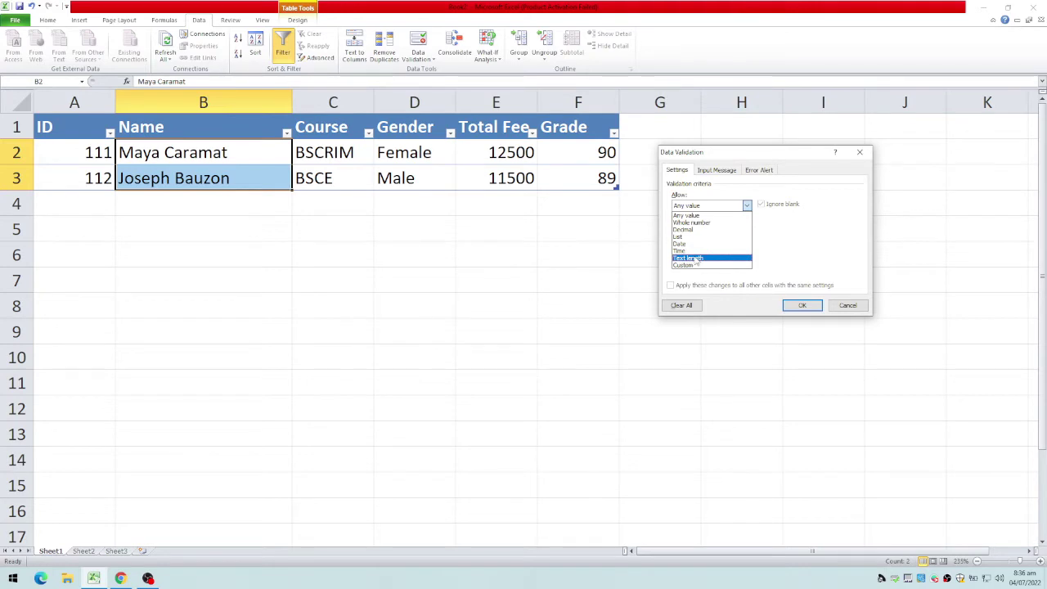
{"action": "left_click", "coordinate": [694, 258]}
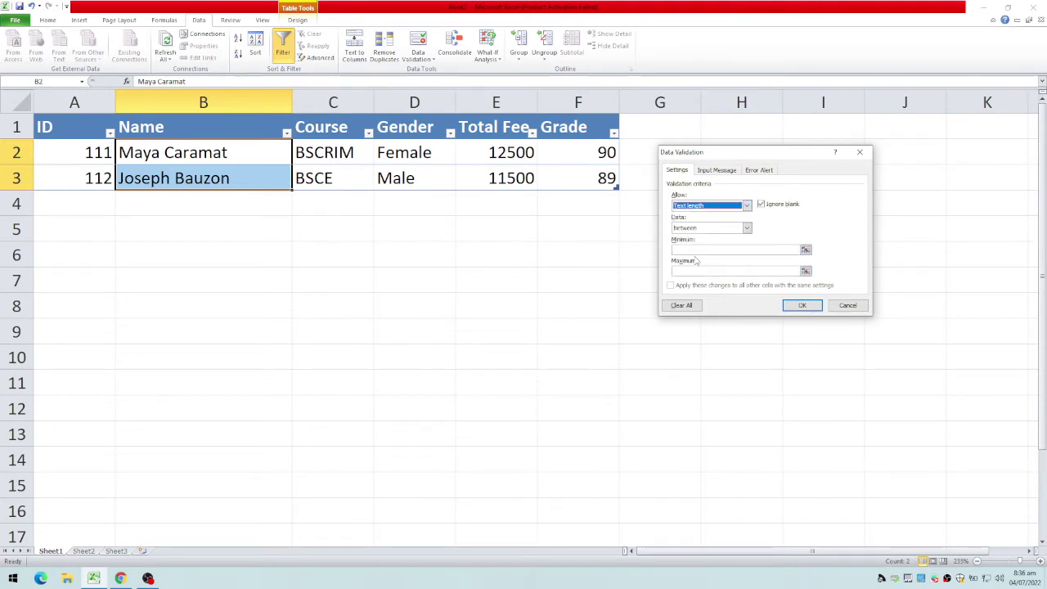
{"action": "left_click", "coordinate": [708, 250]}
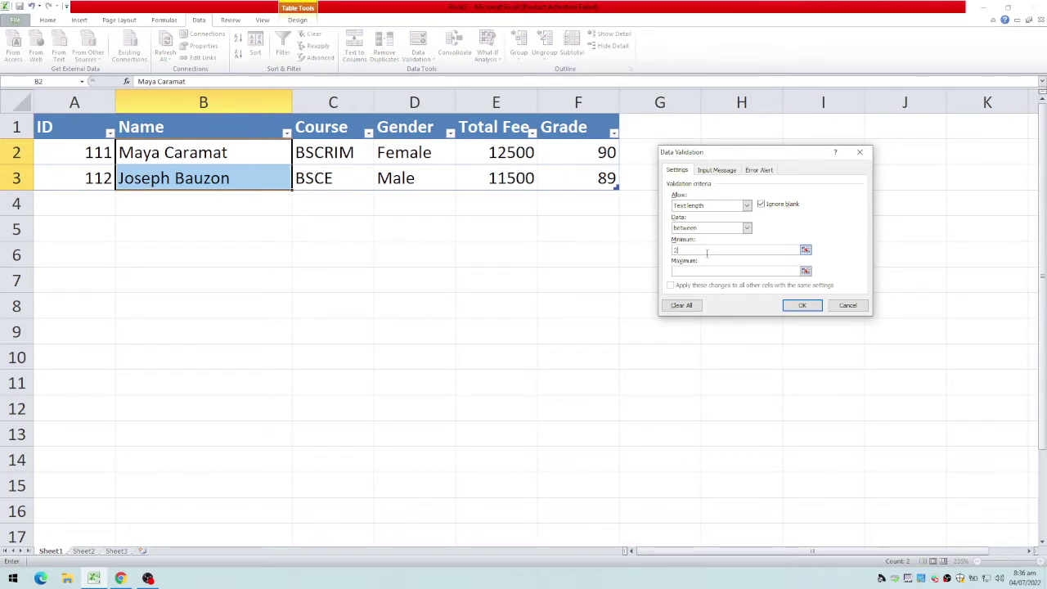
{"action": "left_click", "coordinate": [770, 271]}
Set the validation's Stop error message to "Invalid Name Length" and apply the rule to the Names range
{"action": "left_click", "coordinate": [759, 170]}
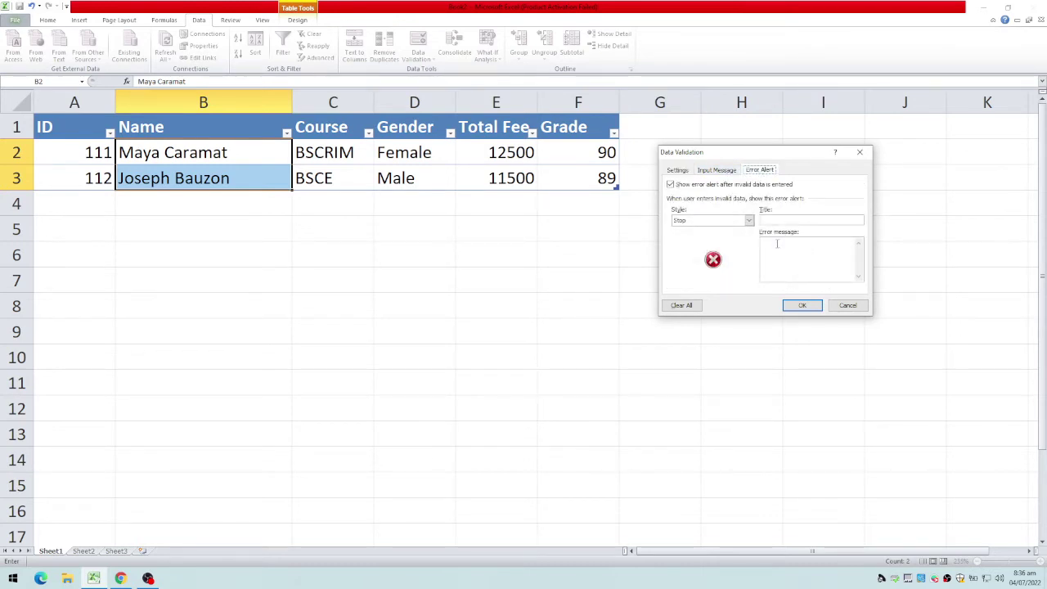
{"action": "left_click", "coordinate": [777, 243]}
{"action": "type", "text": "Invalid Name Length"}
{"action": "left_click", "coordinate": [804, 306]}
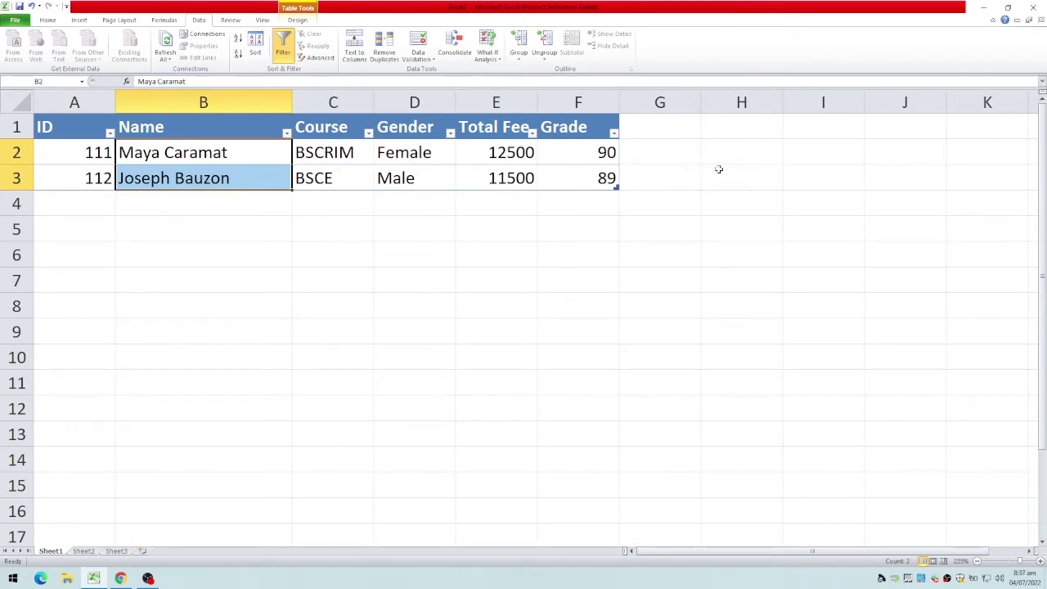
Start a course list in column J with BSCRIM in J1 and BSCS in J2
{"action": "left_click", "coordinate": [894, 125]}
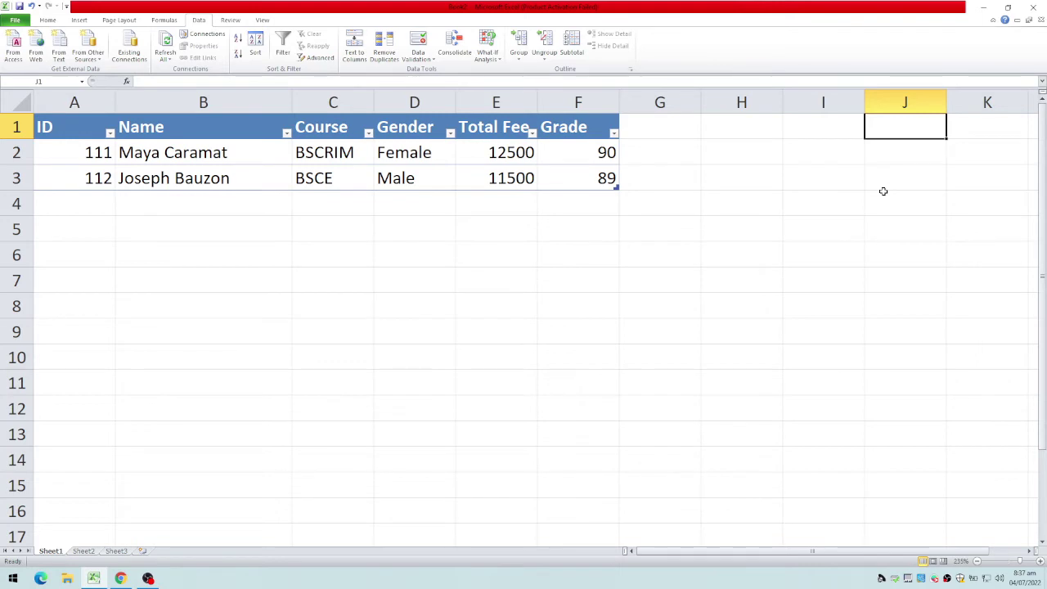
{"action": "type", "text": "BSCRIM"}
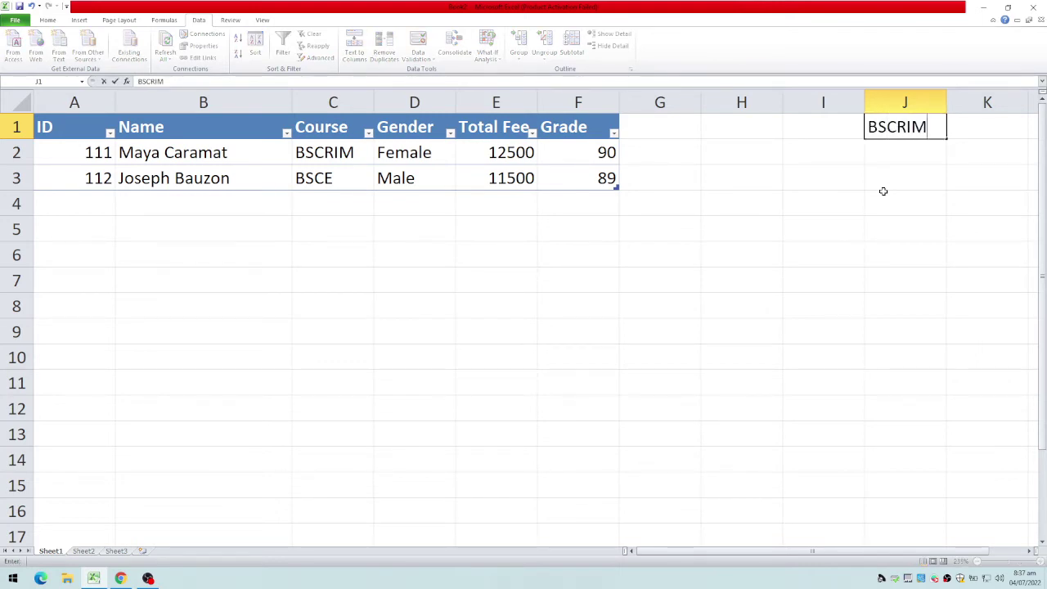
{"action": "key", "text": "Return"}
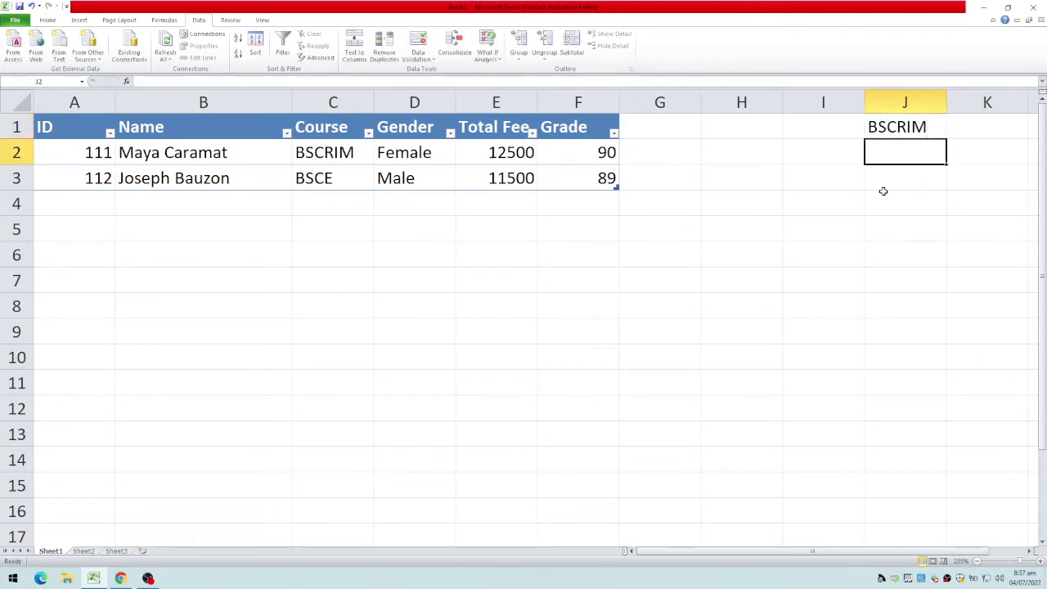
{"action": "type", "text": "BSCS"}
{"action": "key", "text": "Up"}
{"action": "type", "text": "BN"}
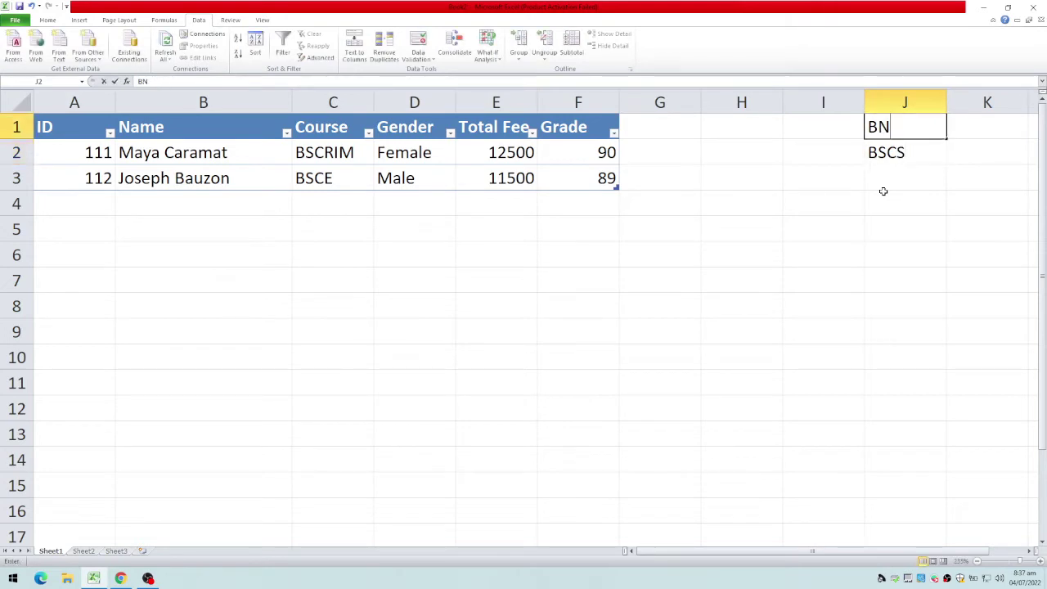
{"action": "key", "text": "BackSpace"}
{"action": "type", "text": "SCRIM"}
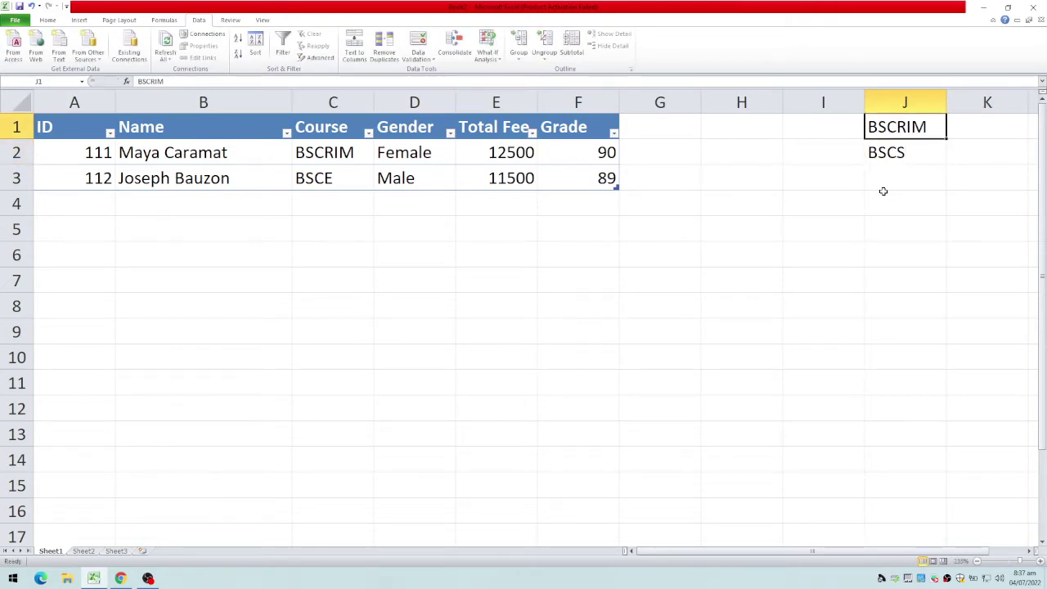
Continue the course list with BSIT, BSCE and BSA in cells J3:J5
{"action": "left_click", "coordinate": [883, 188]}
{"action": "type", "text": "BSIT"}
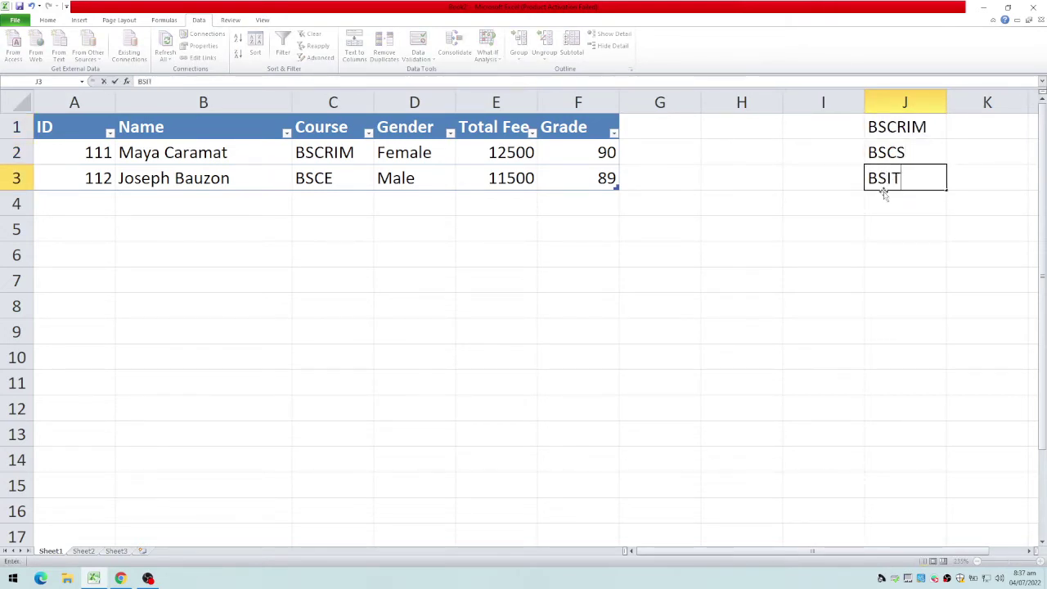
{"action": "key", "text": "Return"}
{"action": "type", "text": "BS"}
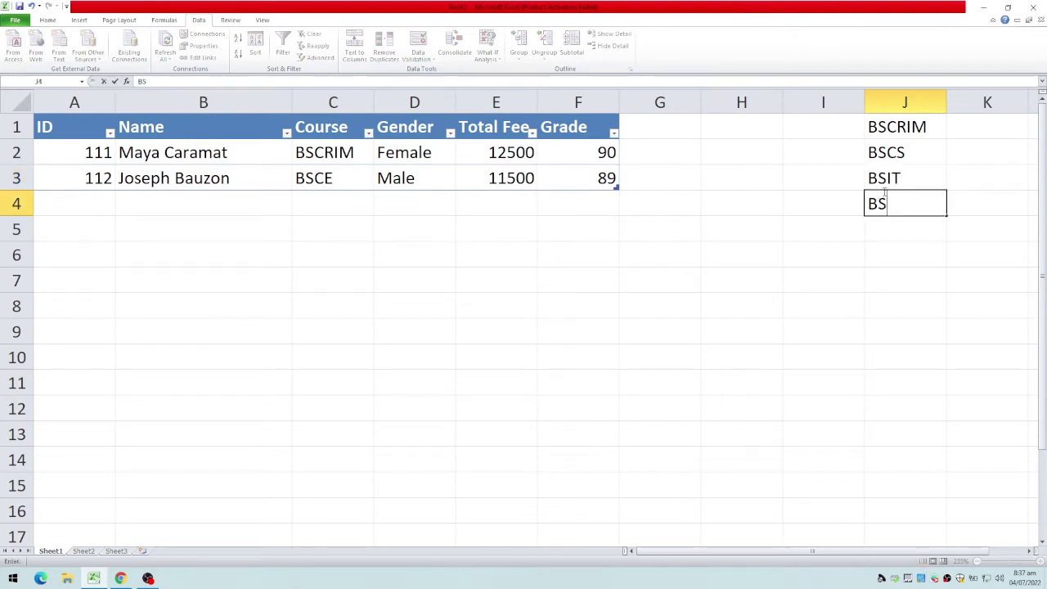
{"action": "type", "text": "CE"}
{"action": "key", "text": "Return"}
{"action": "type", "text": "BSA"}
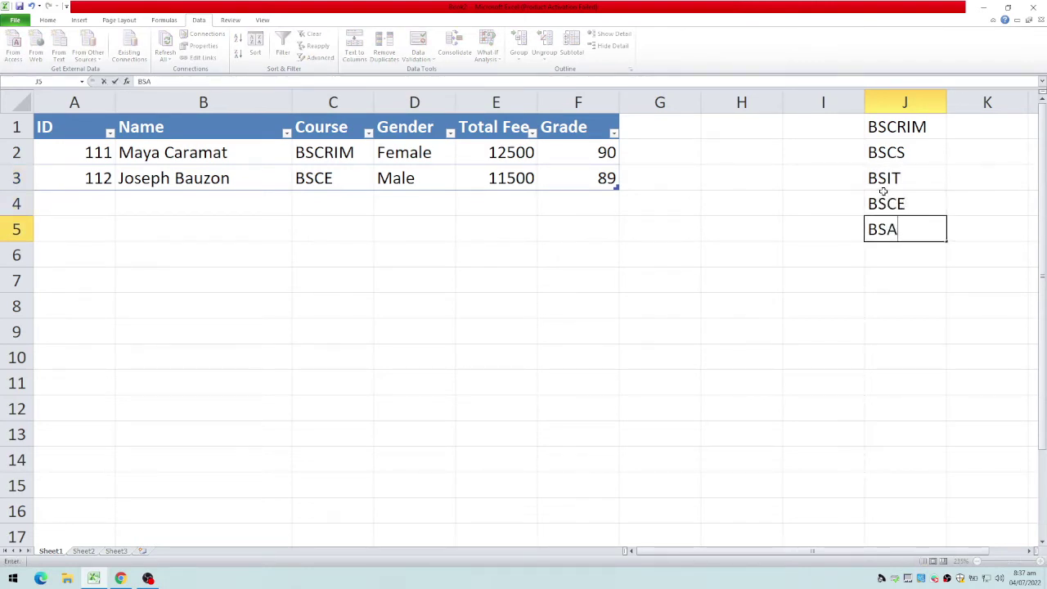
{"action": "key", "text": "Return"}
Complete the course list with BSBA, BSEE and BSEd in cells J6:J8
{"action": "type", "text": "BSBA"}
{"action": "key", "text": "Return"}
{"action": "type", "text": "BSEE"}
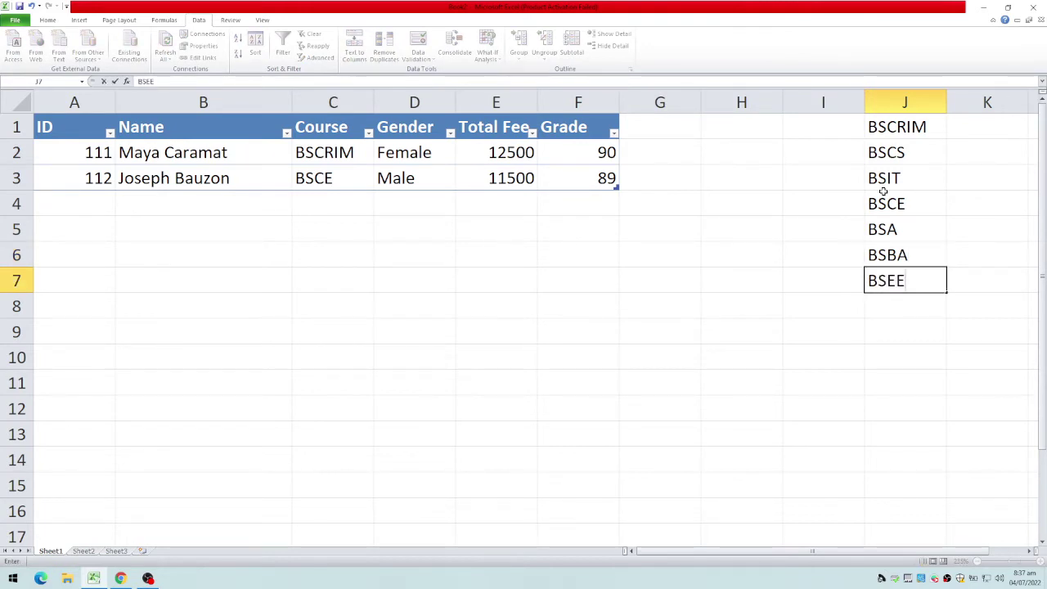
{"action": "key", "text": "Return"}
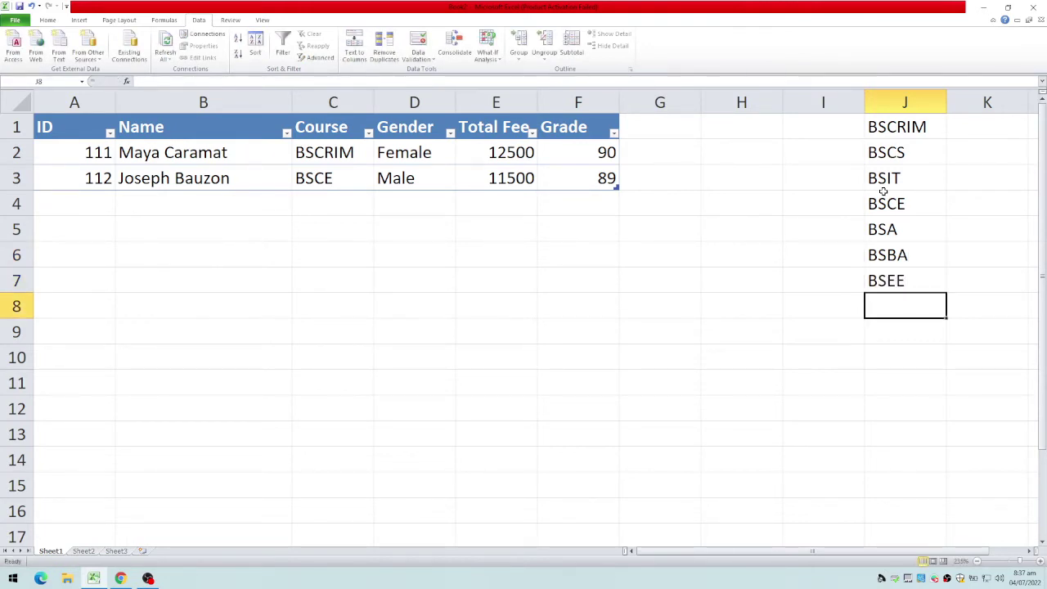
{"action": "type", "text": "BSEd"}
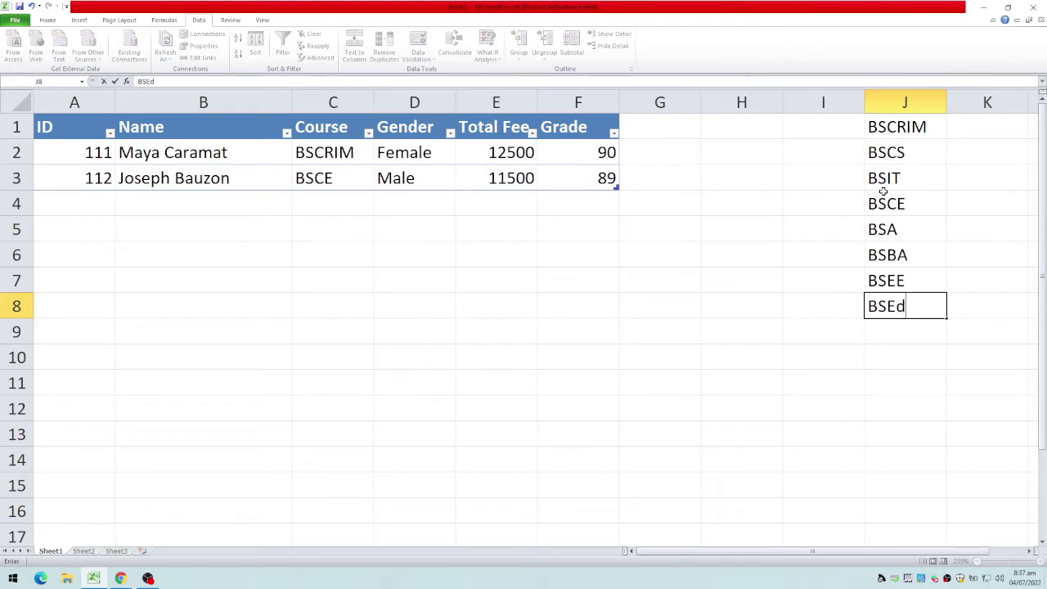
{"action": "key", "text": "Return"}
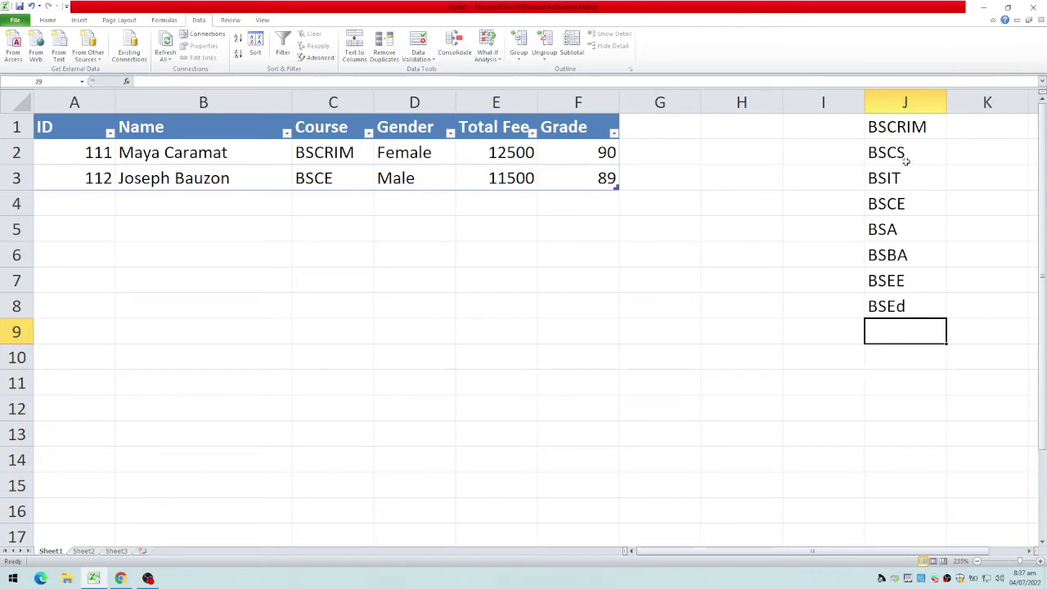
Enter the gender options Female and Male in cells K1 and K2
{"action": "left_click", "coordinate": [975, 130]}
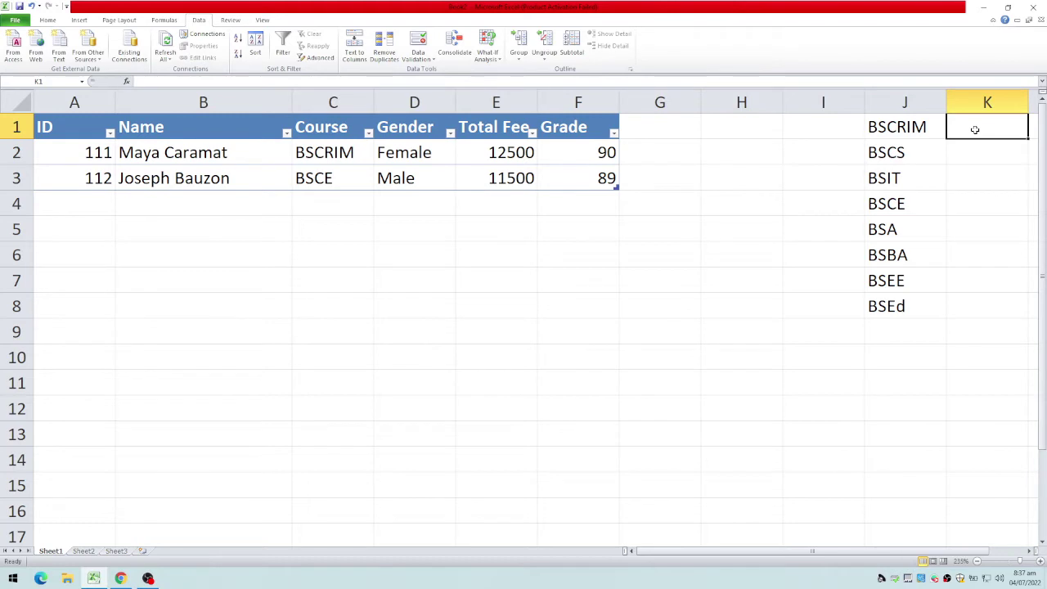
{"action": "type", "text": "Female"}
{"action": "key", "text": "Return"}
{"action": "type", "text": "Male"}
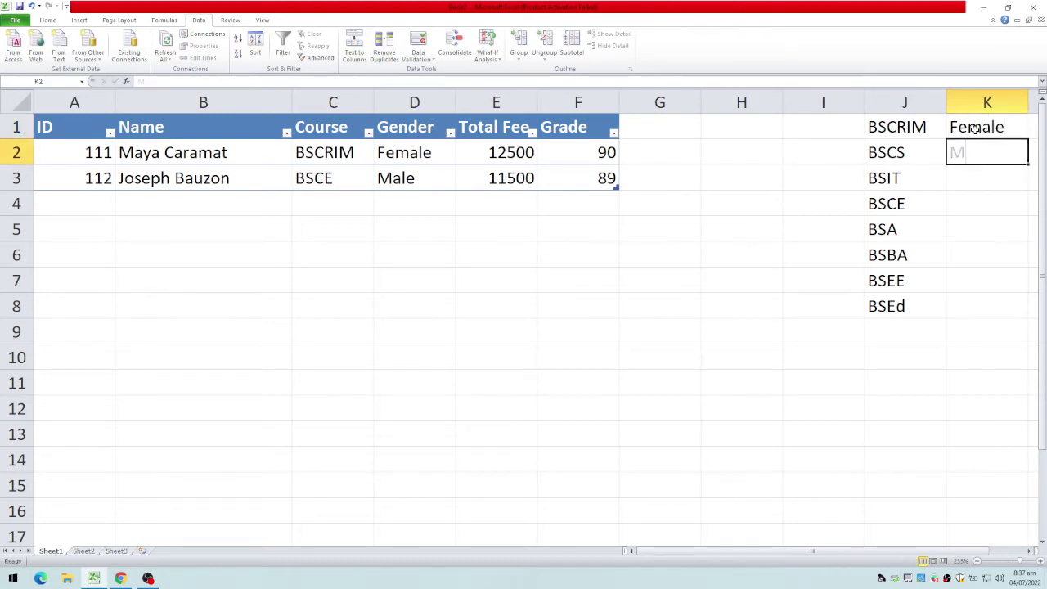
{"action": "key", "text": "Return"}
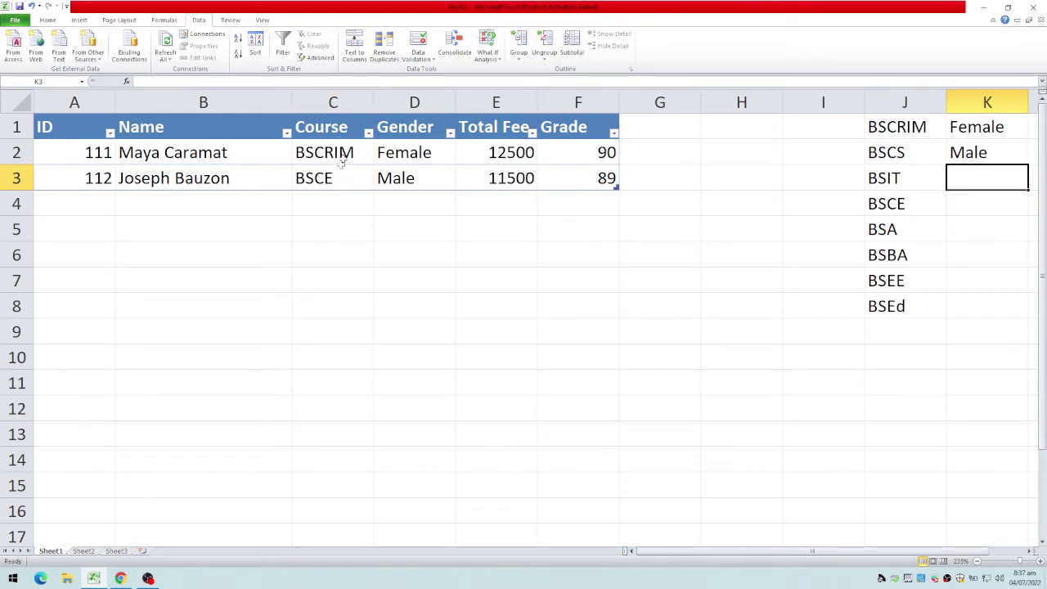
Add a List data validation rule to the Course column's named range, using cells J1:J8 as the source
{"action": "left_click", "coordinate": [48, 81]}
{"action": "type", "text": "course"}
{"action": "key", "text": "Return"}
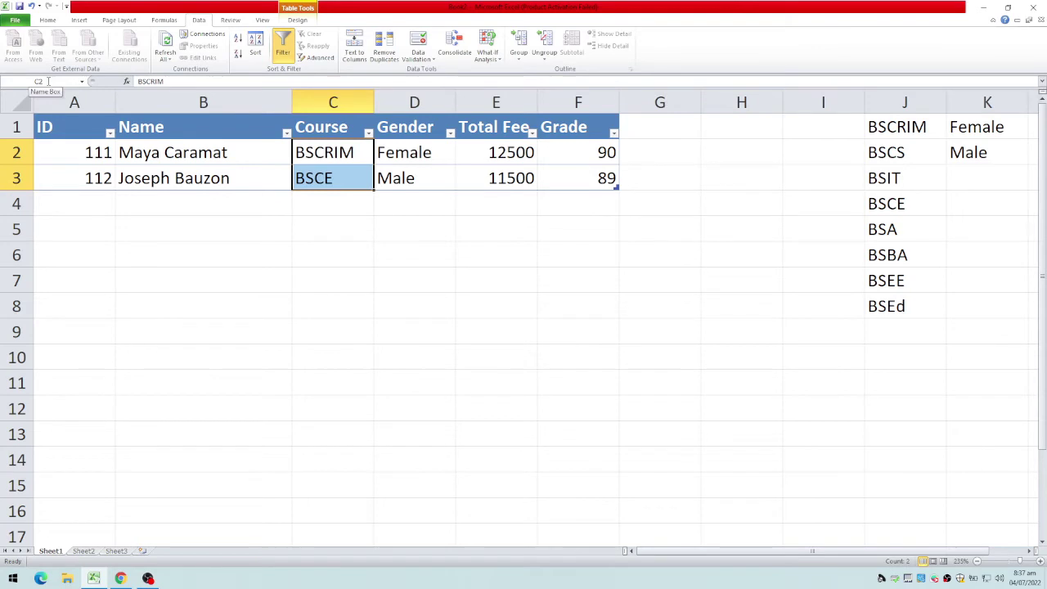
{"action": "left_click", "coordinate": [417, 59]}
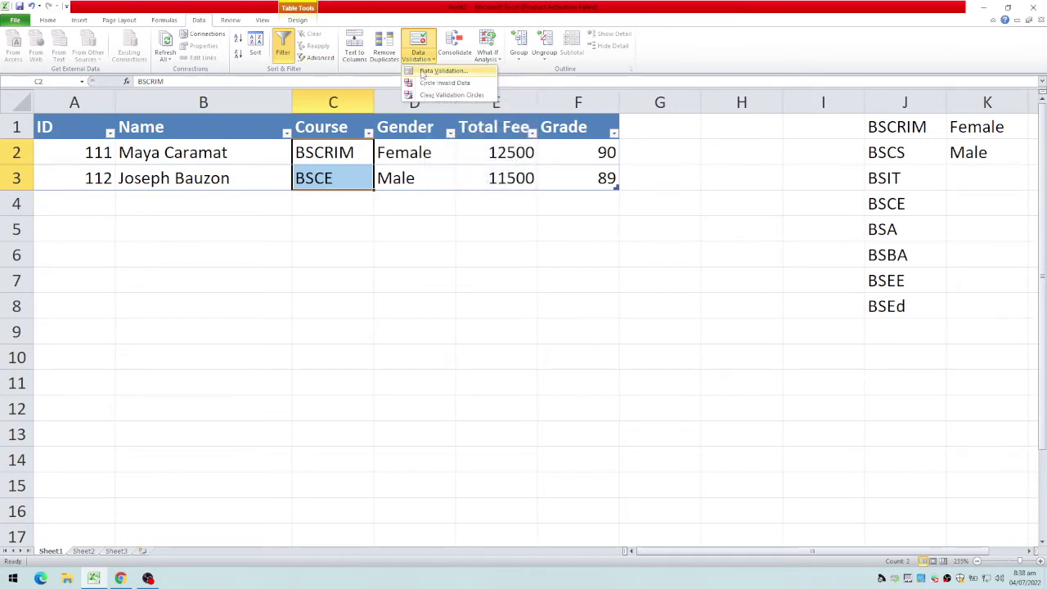
{"action": "left_click", "coordinate": [442, 72]}
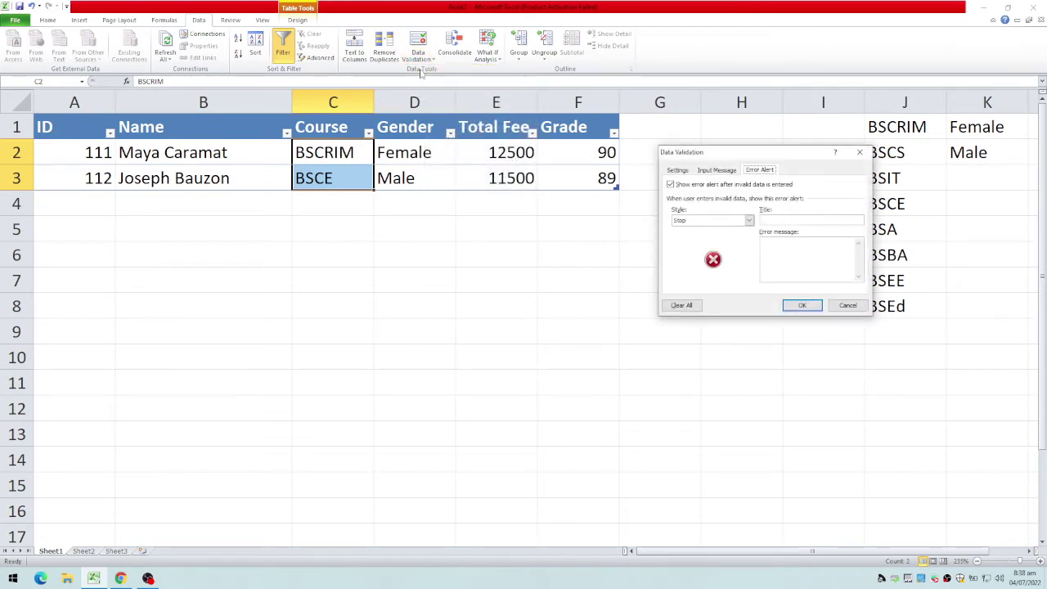
{"action": "left_click", "coordinate": [678, 170]}
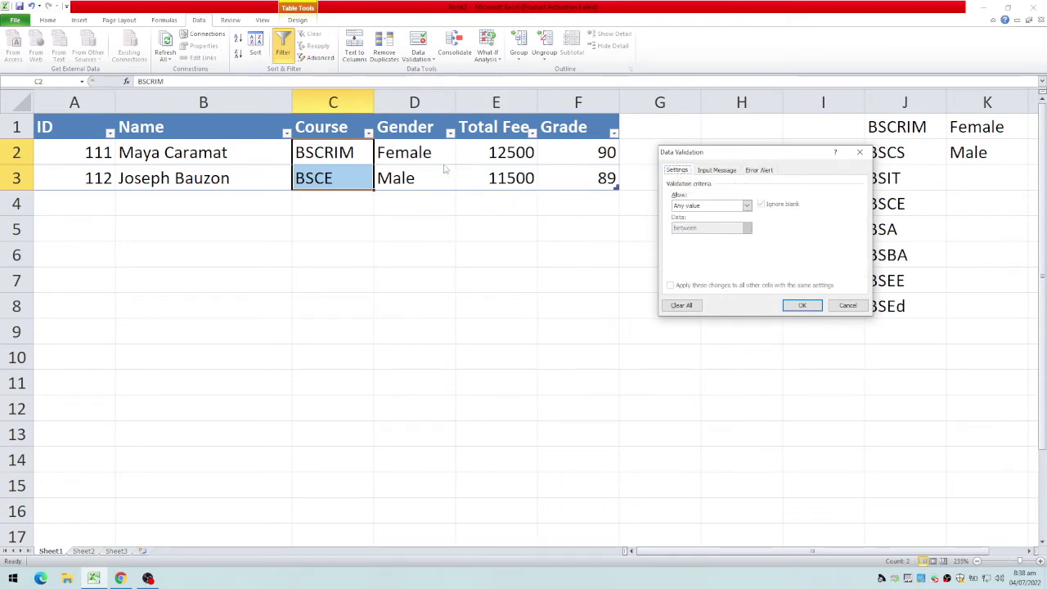
{"action": "left_click", "coordinate": [747, 206]}
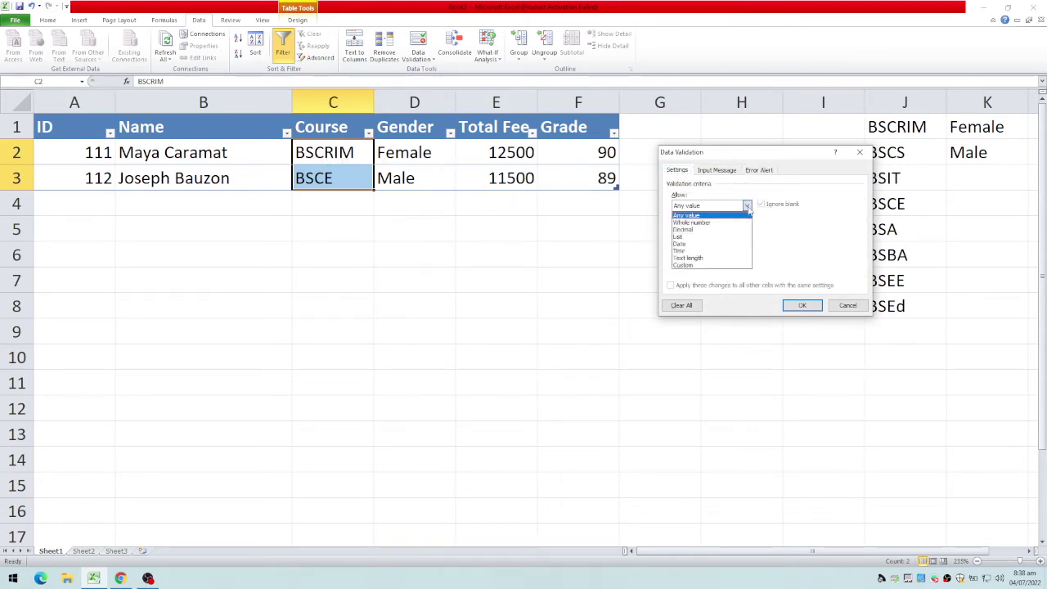
{"action": "left_click", "coordinate": [687, 237]}
{"action": "left_click_drag", "start_coordinate": [764, 157], "coordinate": [538, 248]}
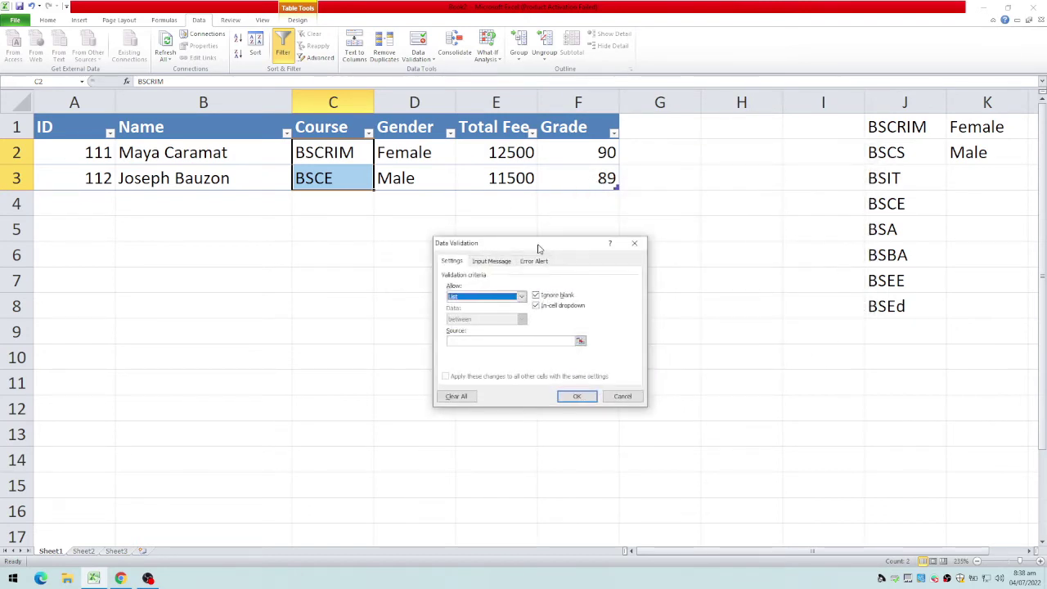
{"action": "left_click", "coordinate": [464, 340]}
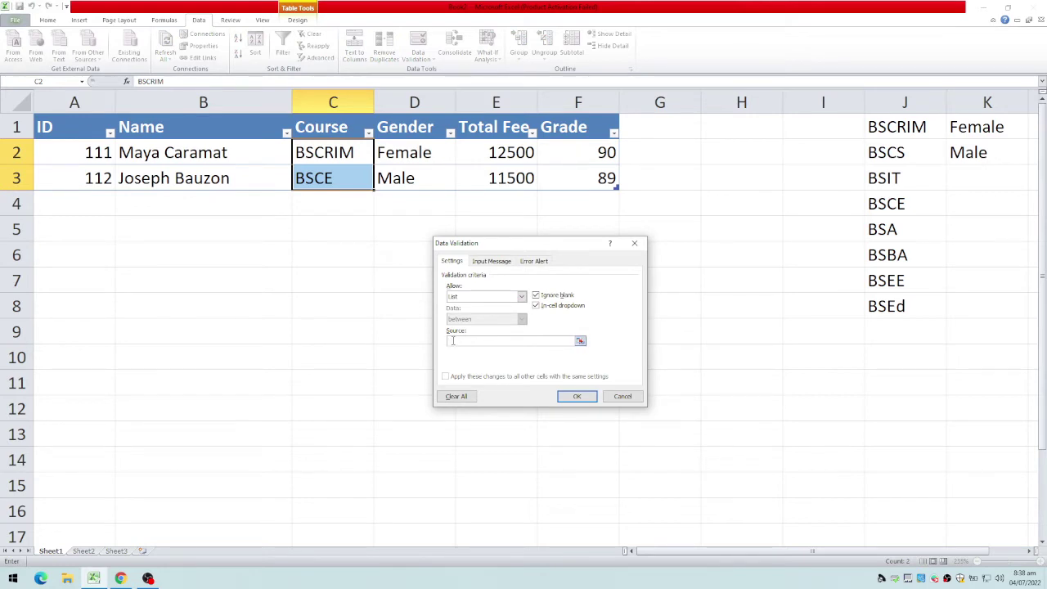
{"action": "left_click_drag", "start_coordinate": [891, 131], "coordinate": [886, 308]}
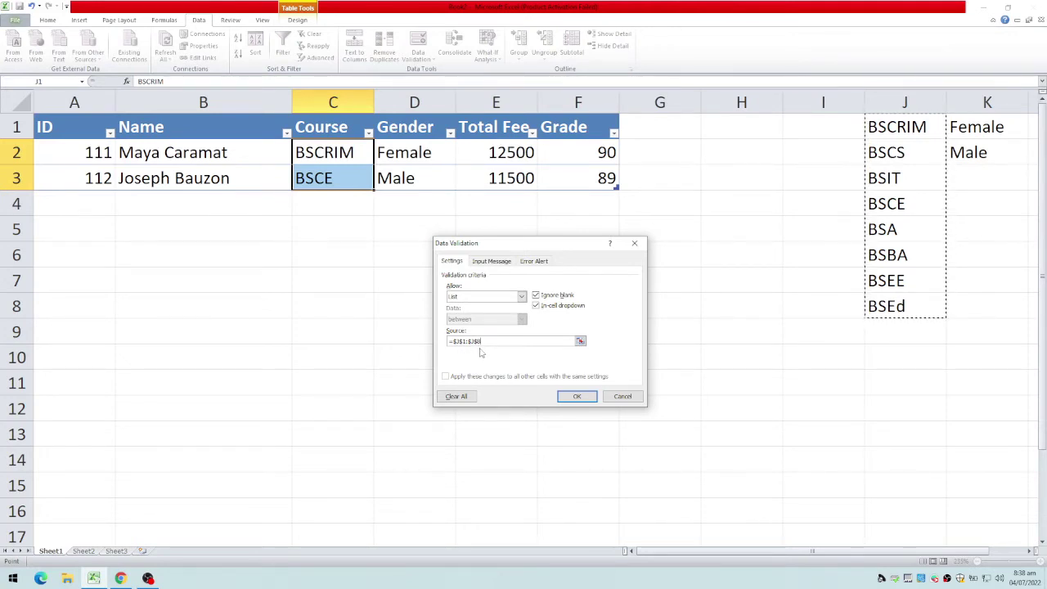
{"action": "left_click", "coordinate": [576, 397]}
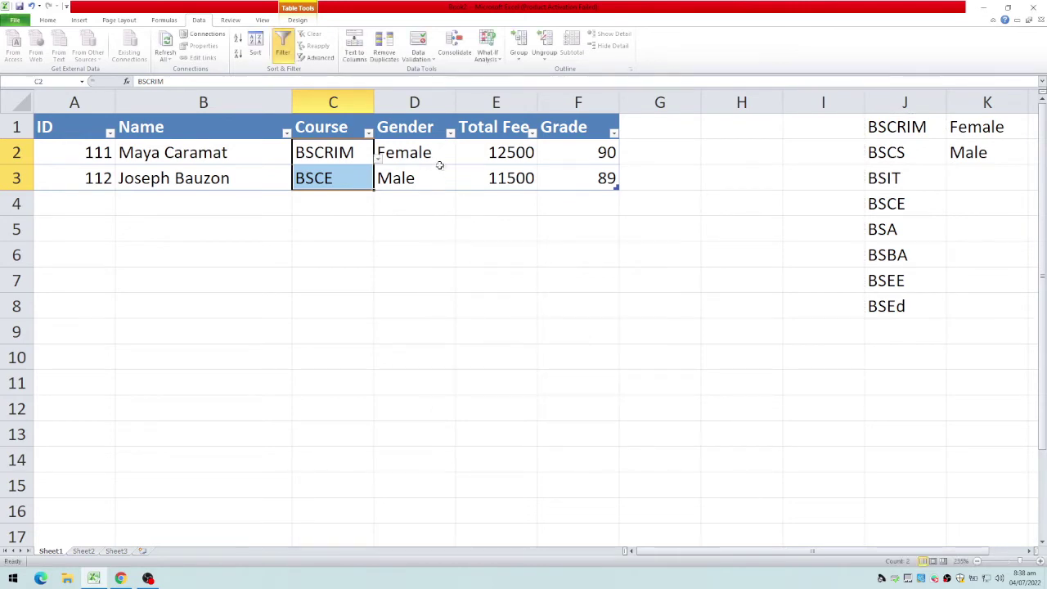
{"action": "left_click", "coordinate": [54, 79]}
{"action": "type", "text": "gender"}
{"action": "key", "text": "Escape"}
{"action": "left_click", "coordinate": [55, 81]}
{"action": "type", "text": "ge"}
{"action": "key", "text": "Escape"}
Add a List data validation rule to the Gender named range, using cells K1:K2 as the source
{"action": "left_click", "coordinate": [434, 148]}
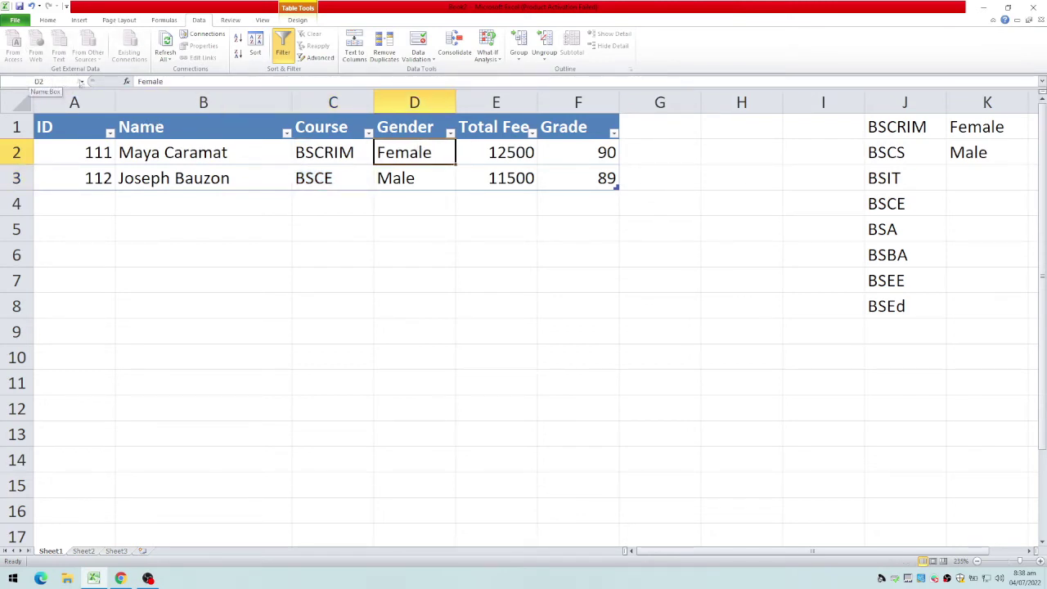
{"action": "left_click", "coordinate": [81, 82]}
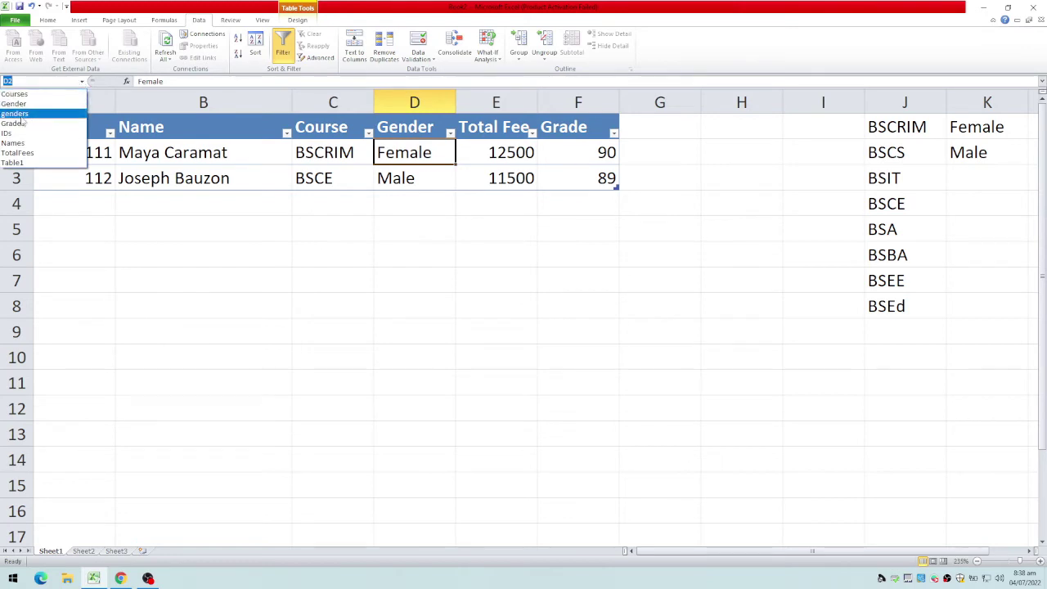
{"action": "left_click", "coordinate": [14, 103]}
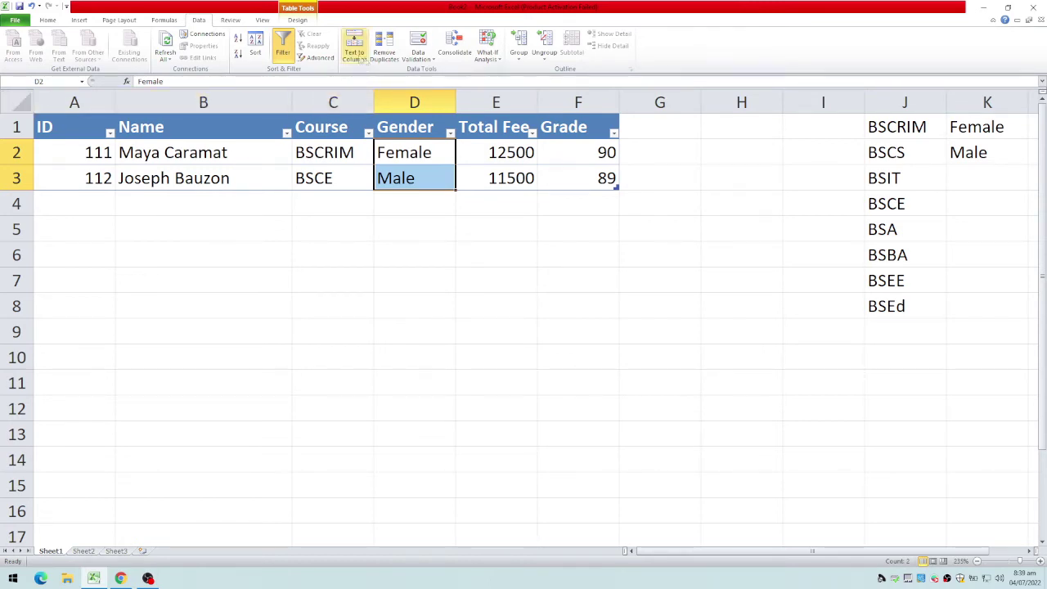
{"action": "left_click", "coordinate": [432, 60]}
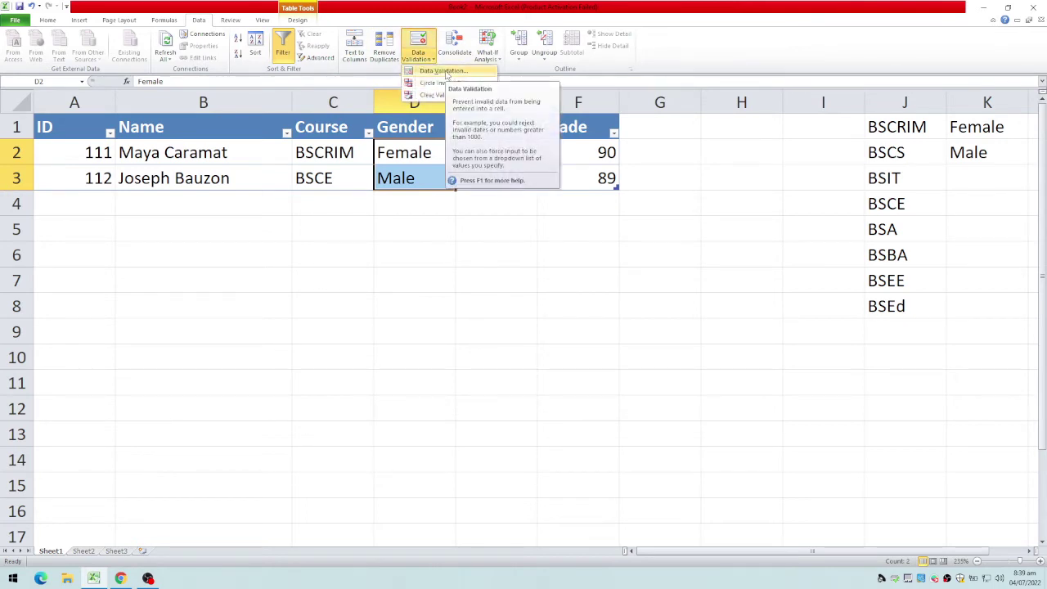
{"action": "left_click", "coordinate": [442, 71]}
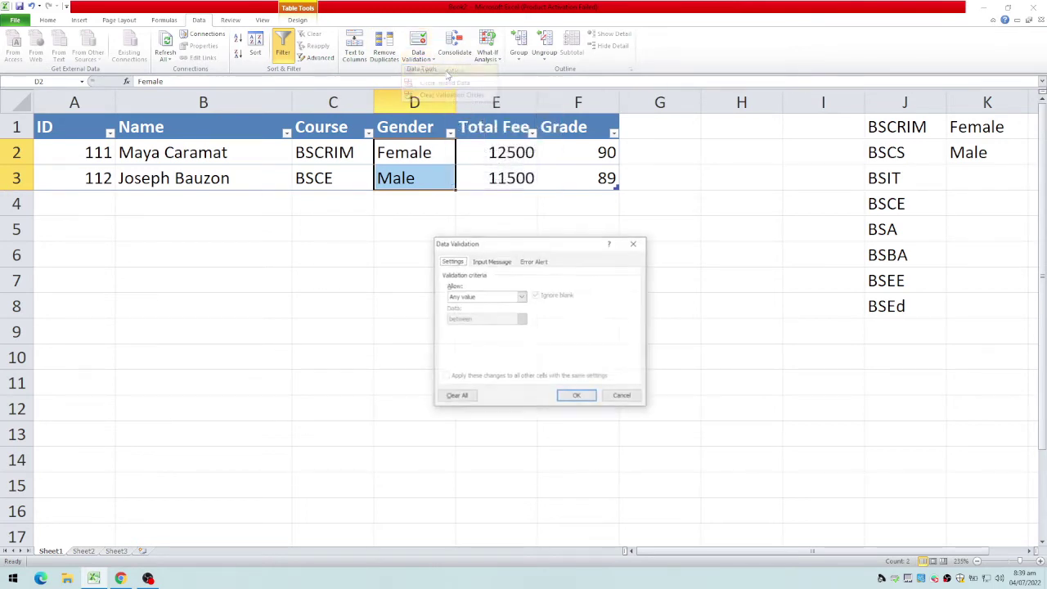
{"action": "left_click", "coordinate": [521, 296]}
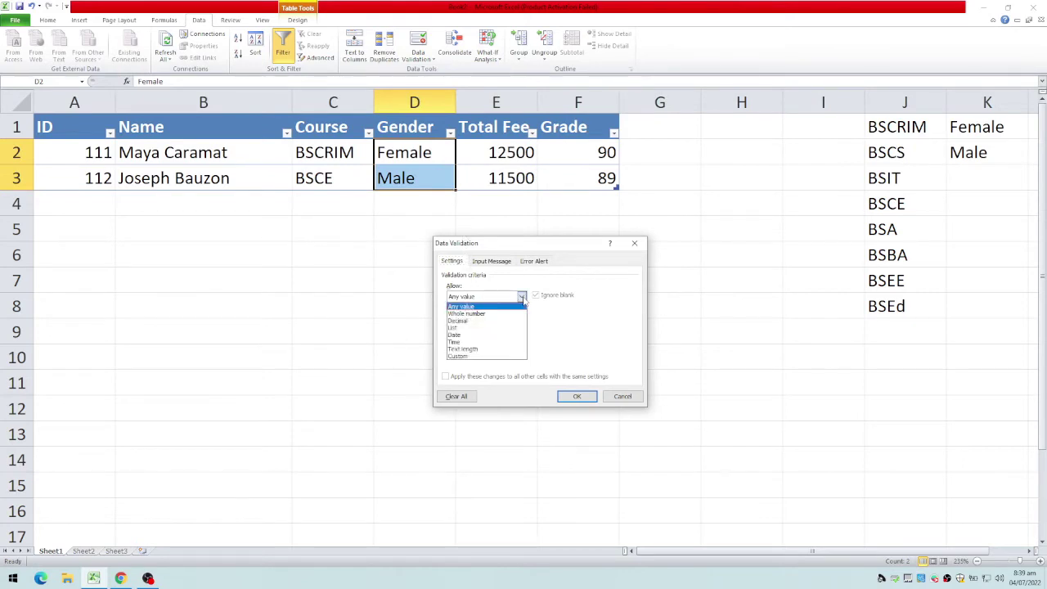
{"action": "left_click", "coordinate": [452, 327]}
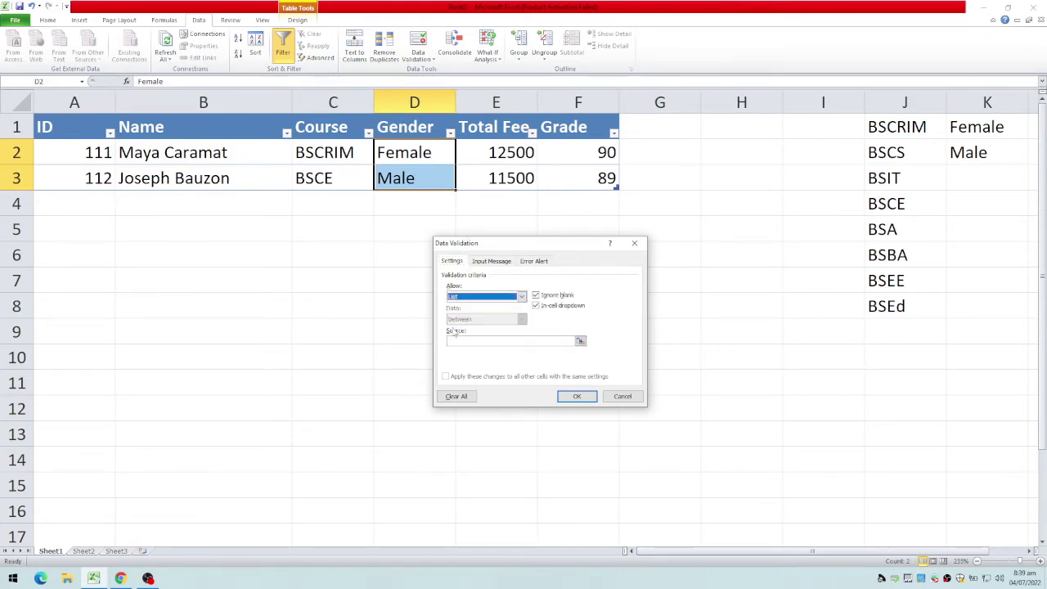
{"action": "left_click", "coordinate": [568, 341]}
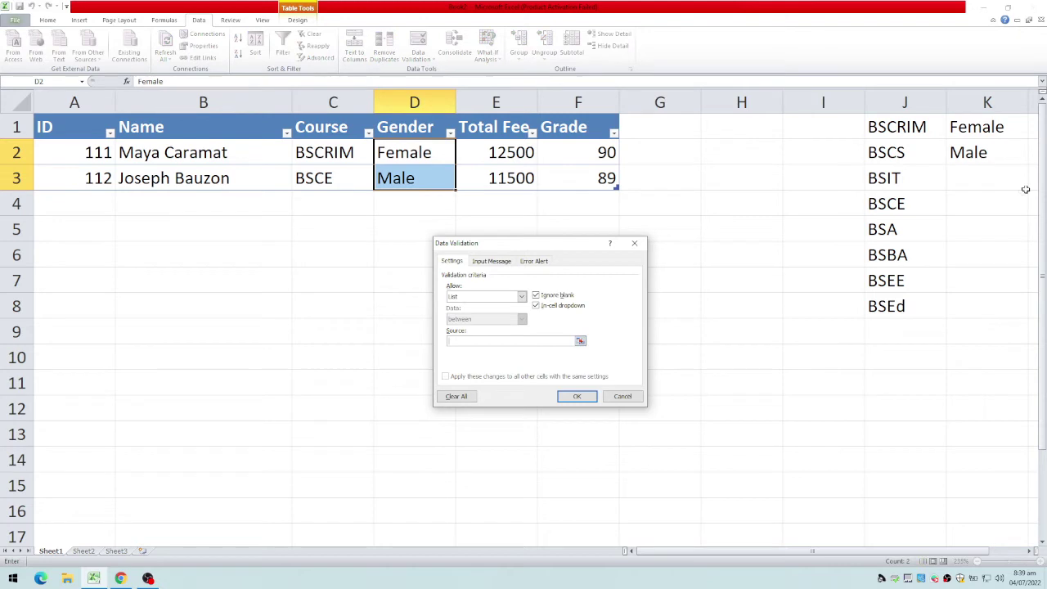
{"action": "left_click_drag", "start_coordinate": [976, 133], "coordinate": [975, 154]}
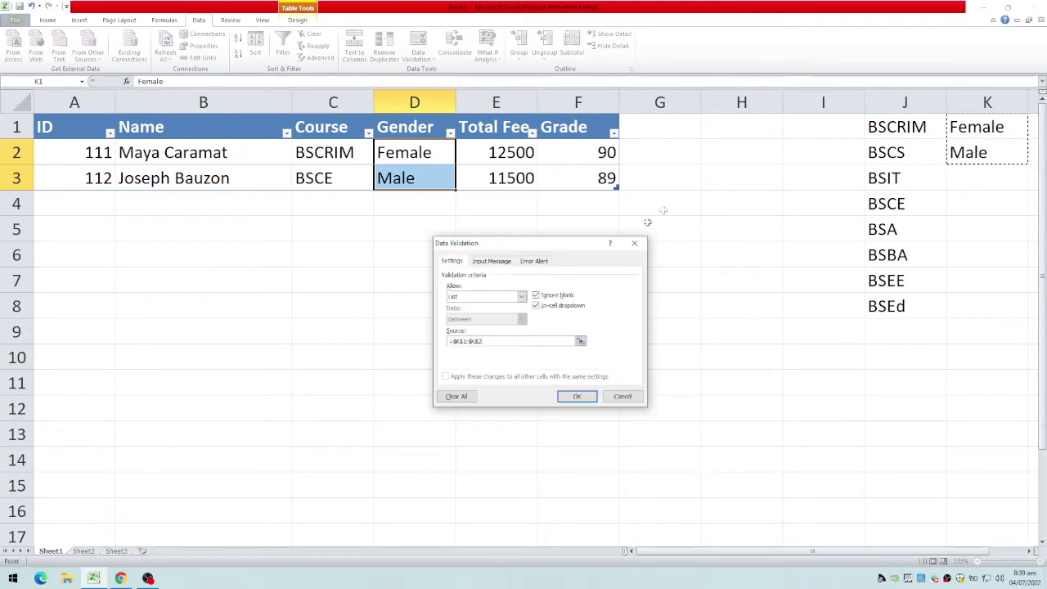
{"action": "left_click", "coordinate": [576, 397]}
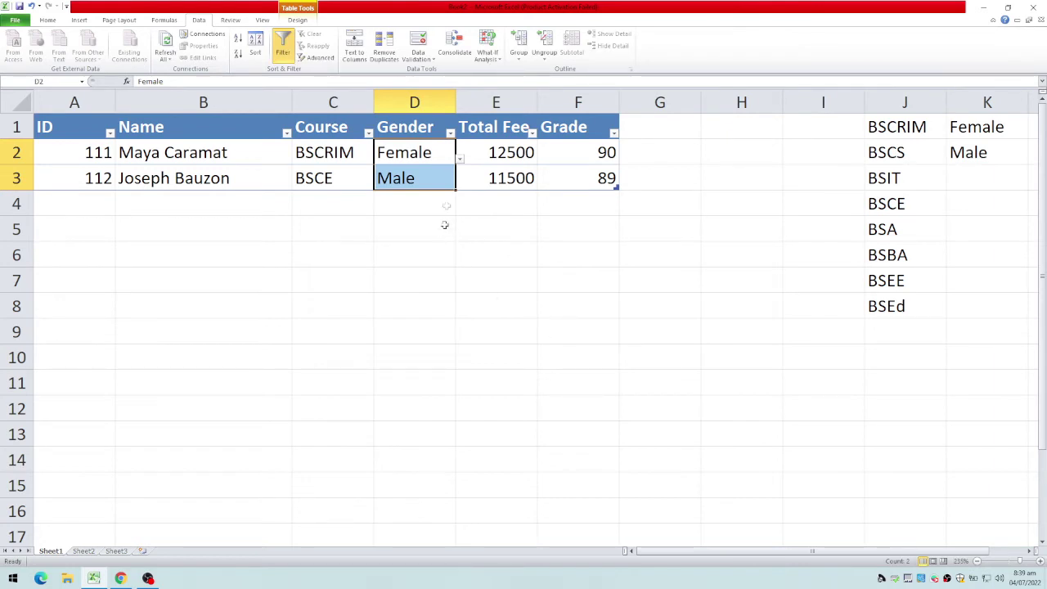
Restrict the TotalFees named range to decimal values between 0 and 50000 with data validation
{"action": "left_click", "coordinate": [505, 156]}
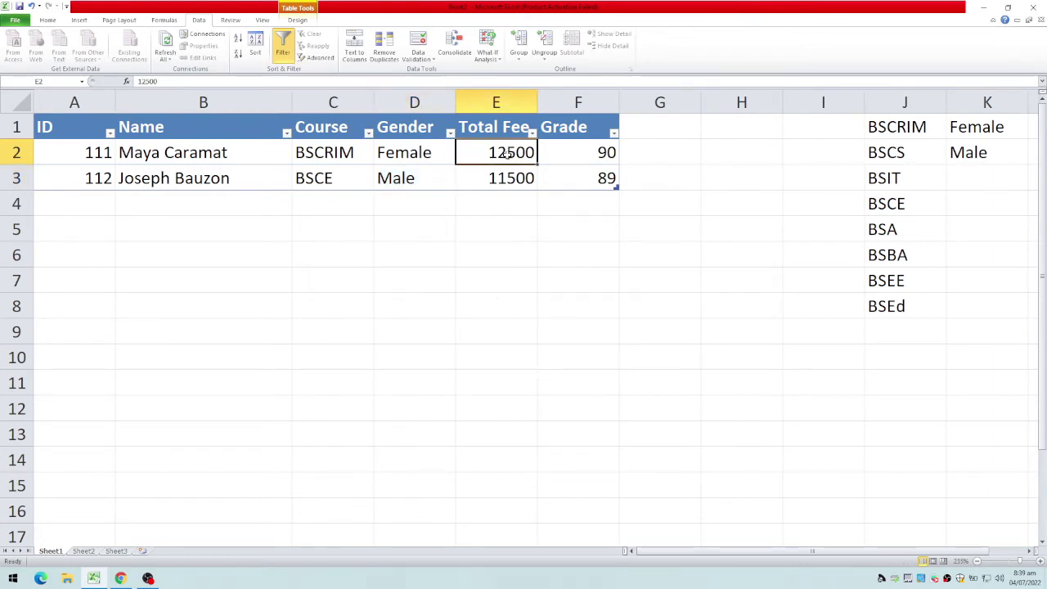
{"action": "left_click", "coordinate": [82, 81]}
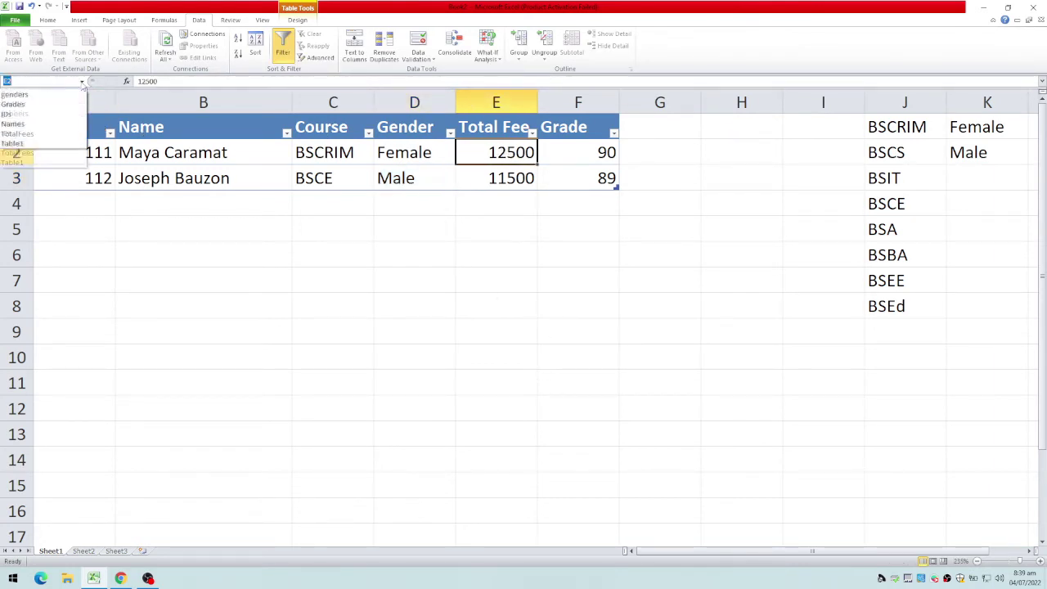
{"action": "left_click", "coordinate": [36, 155]}
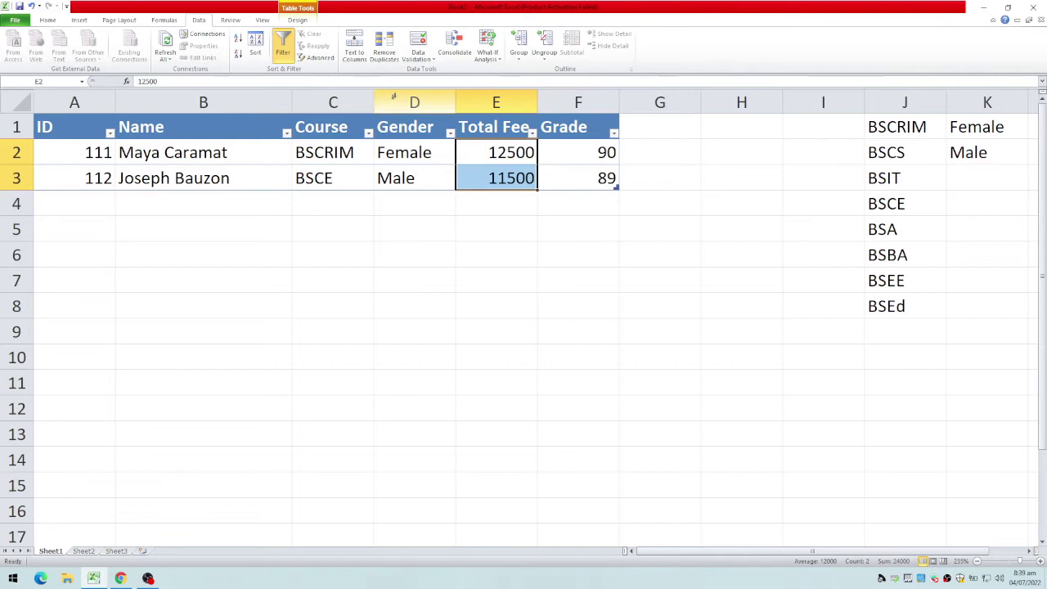
{"action": "left_click", "coordinate": [419, 59]}
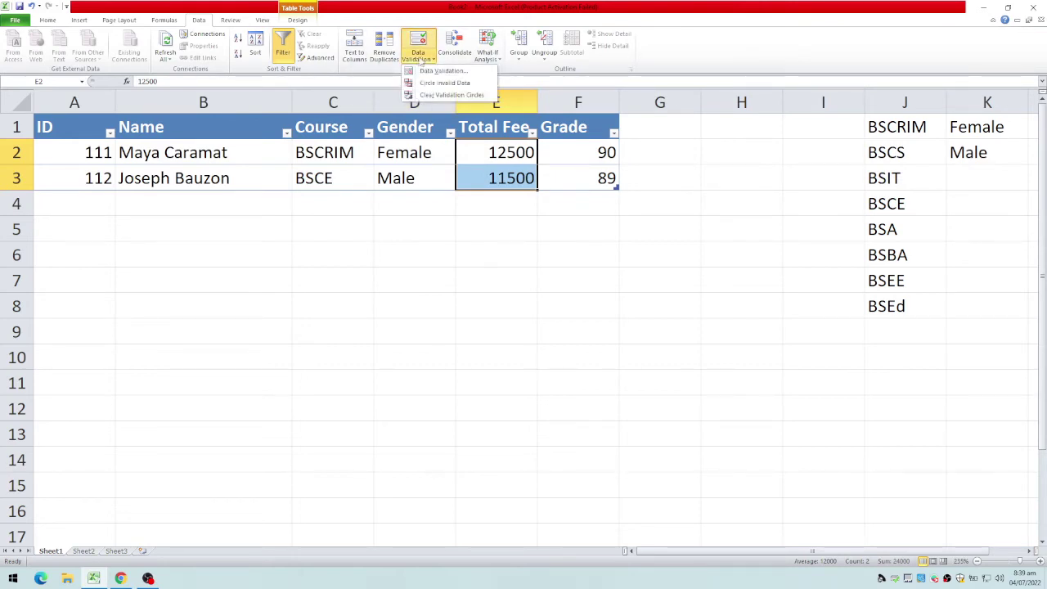
{"action": "left_click", "coordinate": [441, 71]}
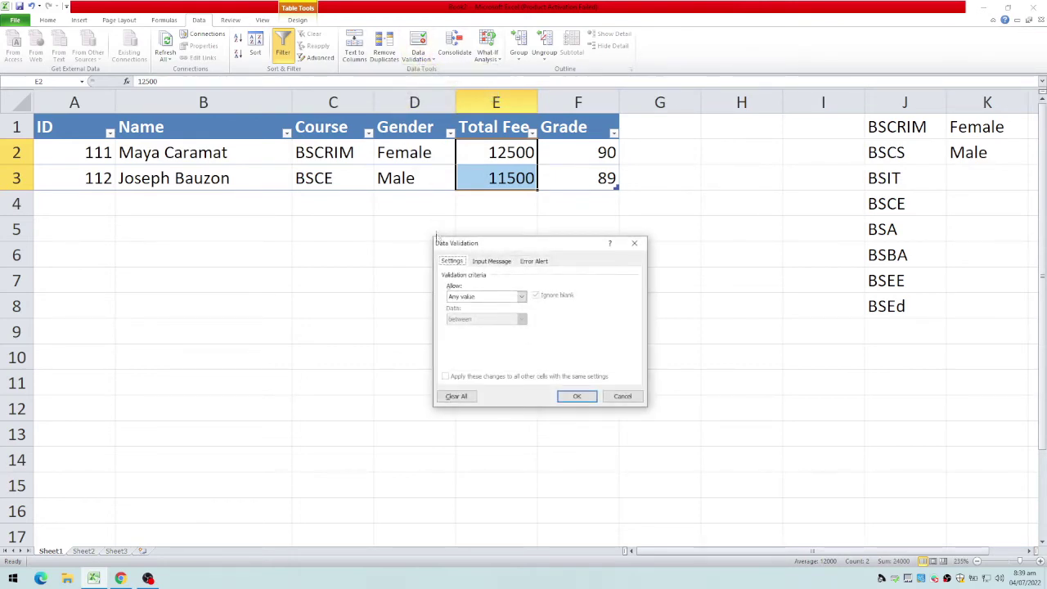
{"action": "left_click", "coordinate": [521, 296]}
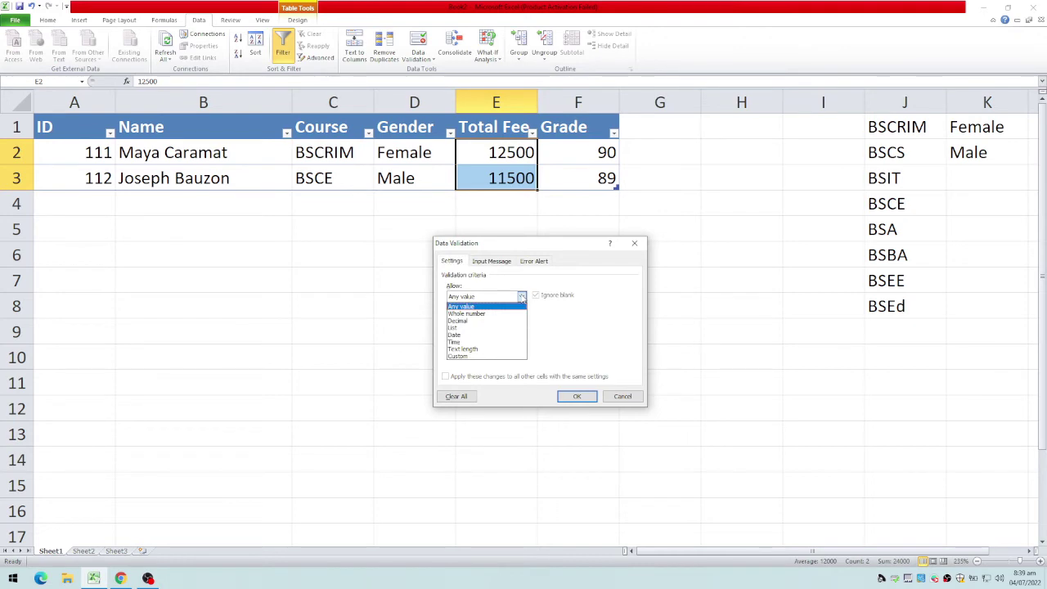
{"action": "left_click", "coordinate": [472, 321]}
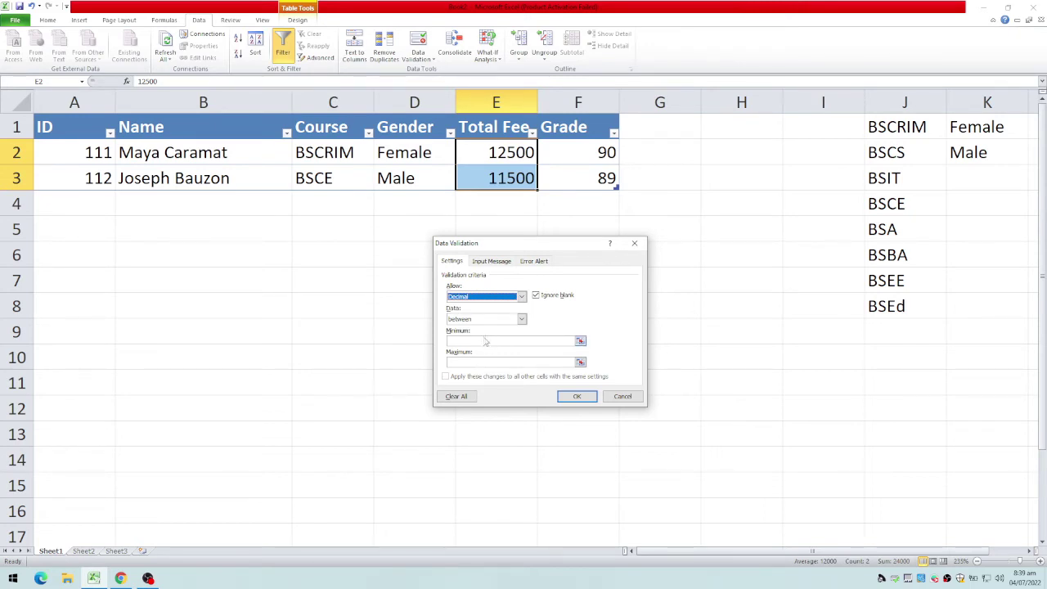
{"action": "left_click", "coordinate": [472, 342]}
{"action": "type", "text": "10"}
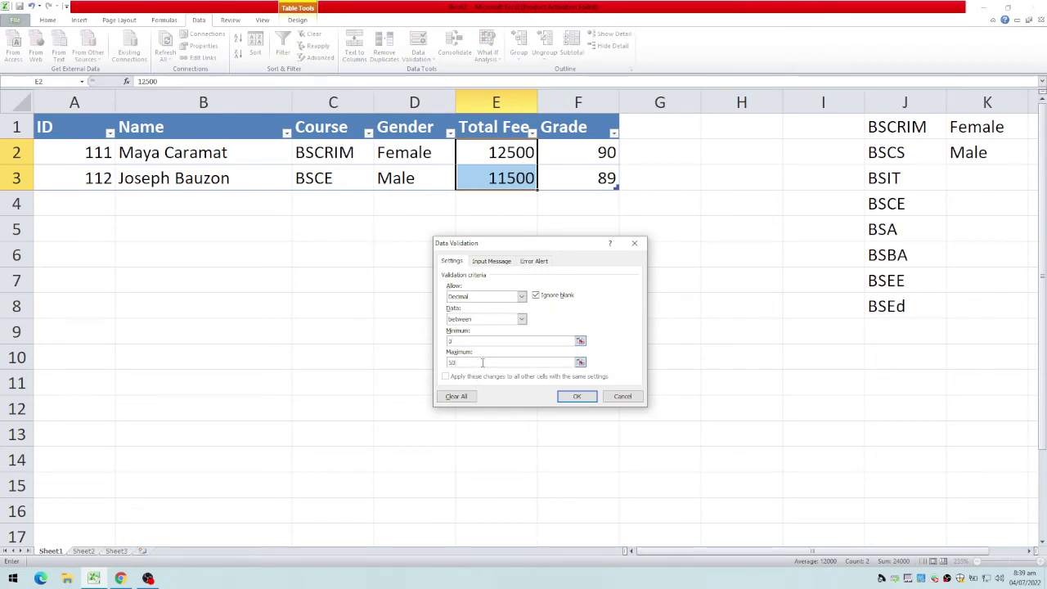
{"action": "left_click", "coordinate": [482, 362]}
{"action": "type", "text": "50000"}
Set the rule's error message to "Invalid Total Fee, range should only be from 0 to 50000" and apply the validation
{"action": "left_click", "coordinate": [532, 262]}
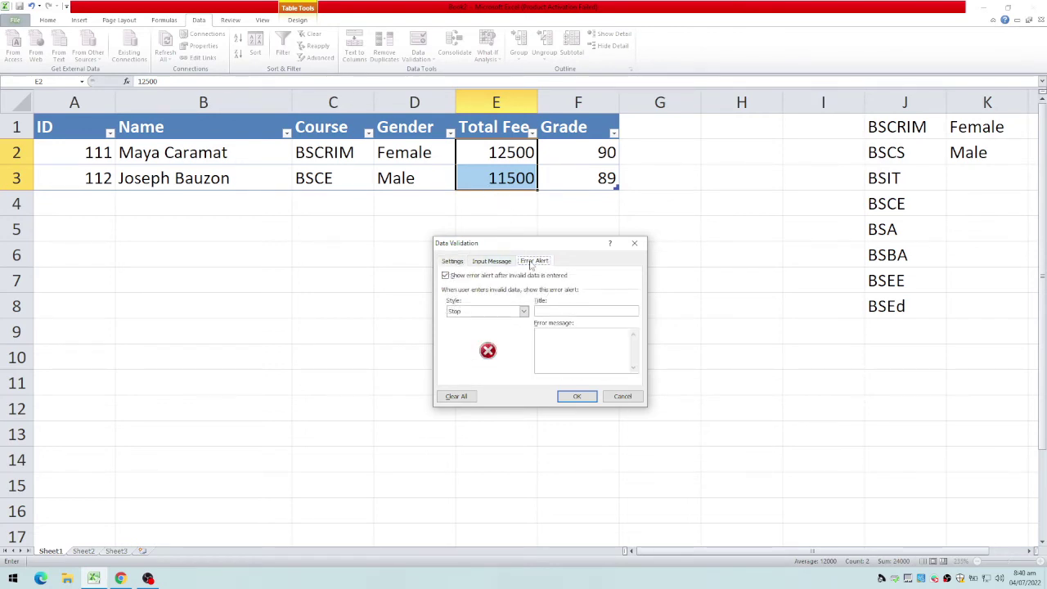
{"action": "left_click", "coordinate": [585, 330]}
{"action": "type", "text": "Invalid Total Fee, range should only be from 0 to 50000"}
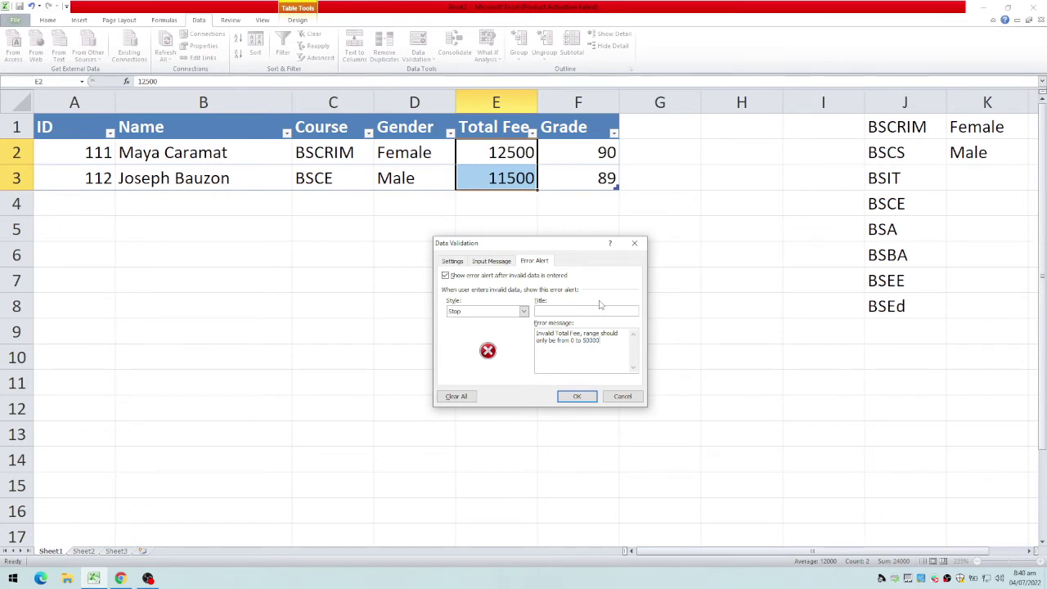
{"action": "left_click", "coordinate": [576, 398]}
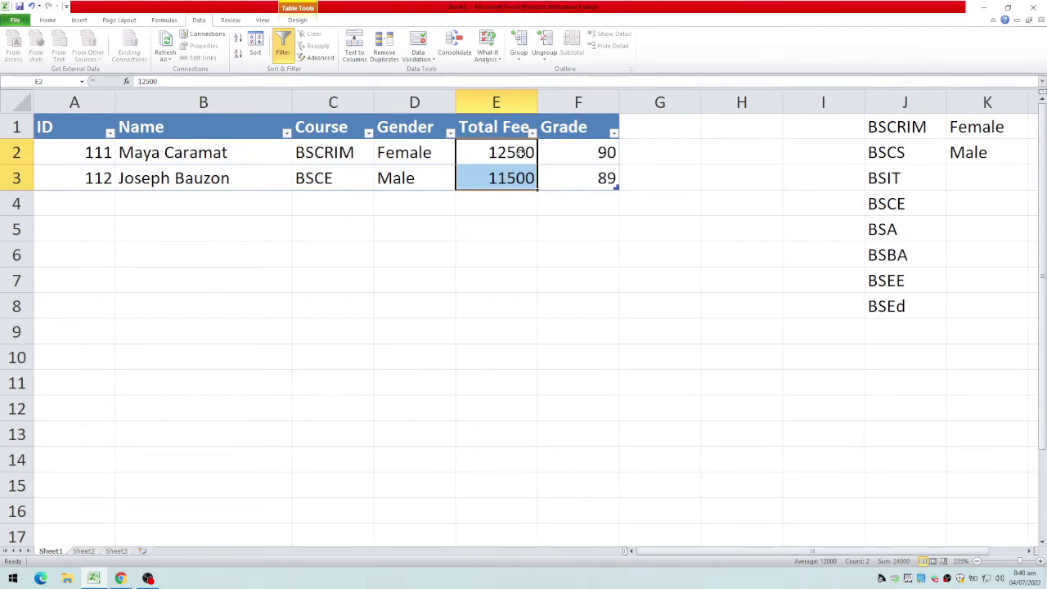
Restrict the Grades named range to whole numbers between 65 and 99 with data validation
{"action": "left_click", "coordinate": [82, 82]}
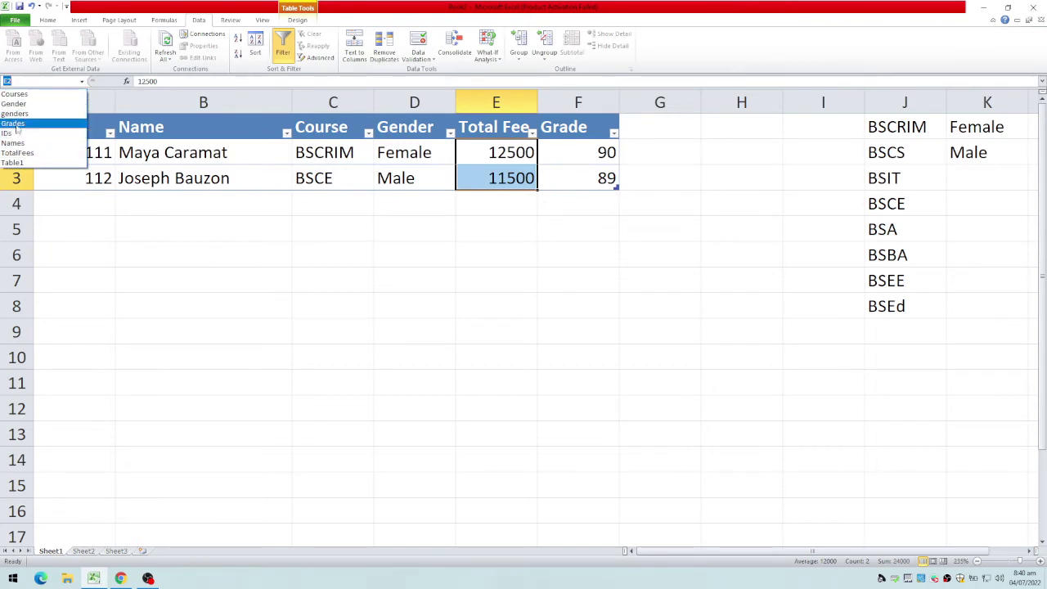
{"action": "left_click", "coordinate": [14, 124]}
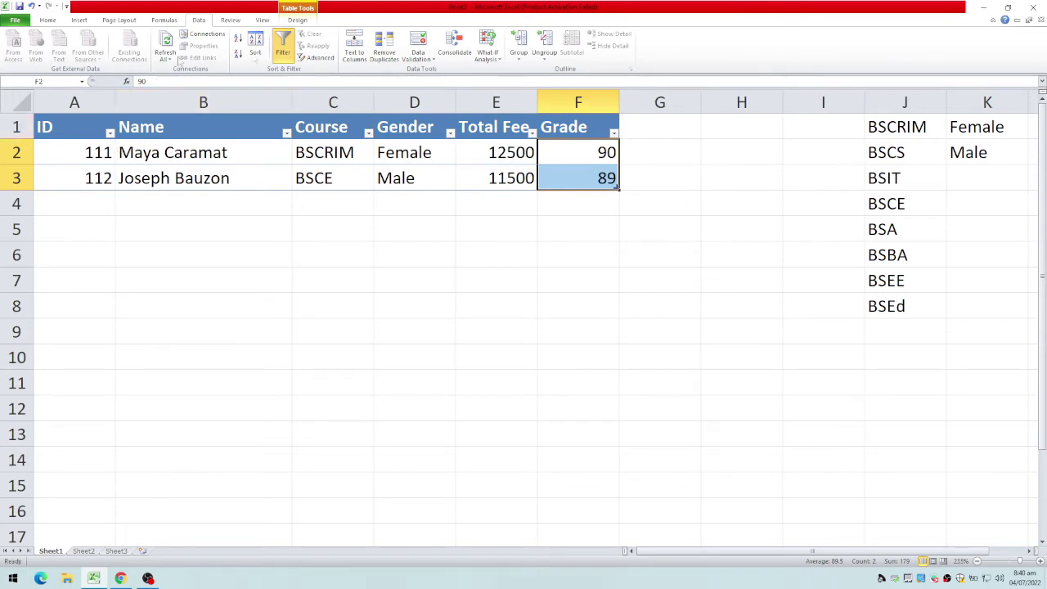
{"action": "left_click", "coordinate": [422, 66]}
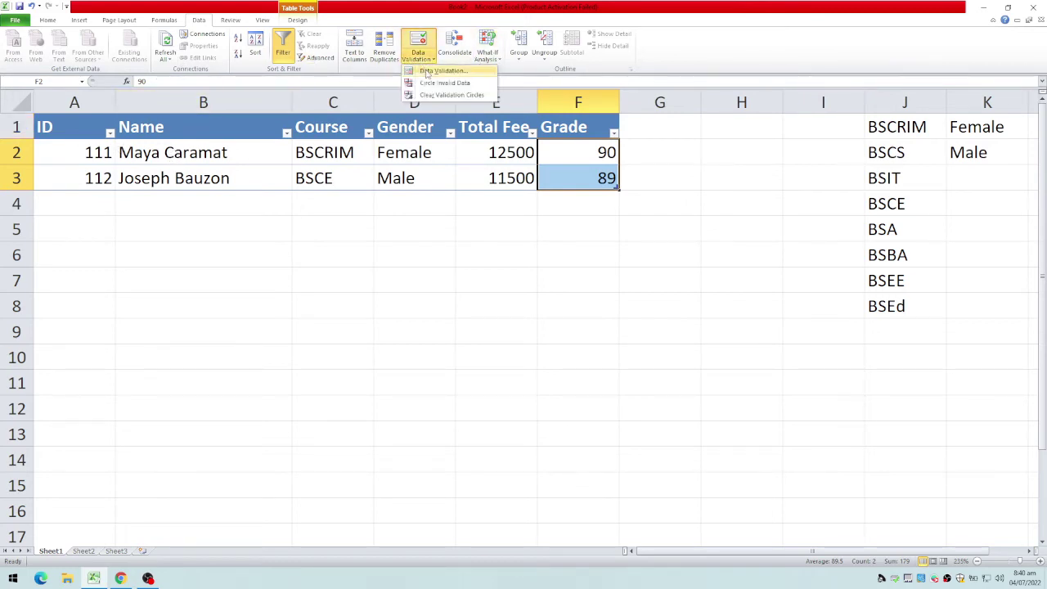
{"action": "left_click", "coordinate": [433, 71]}
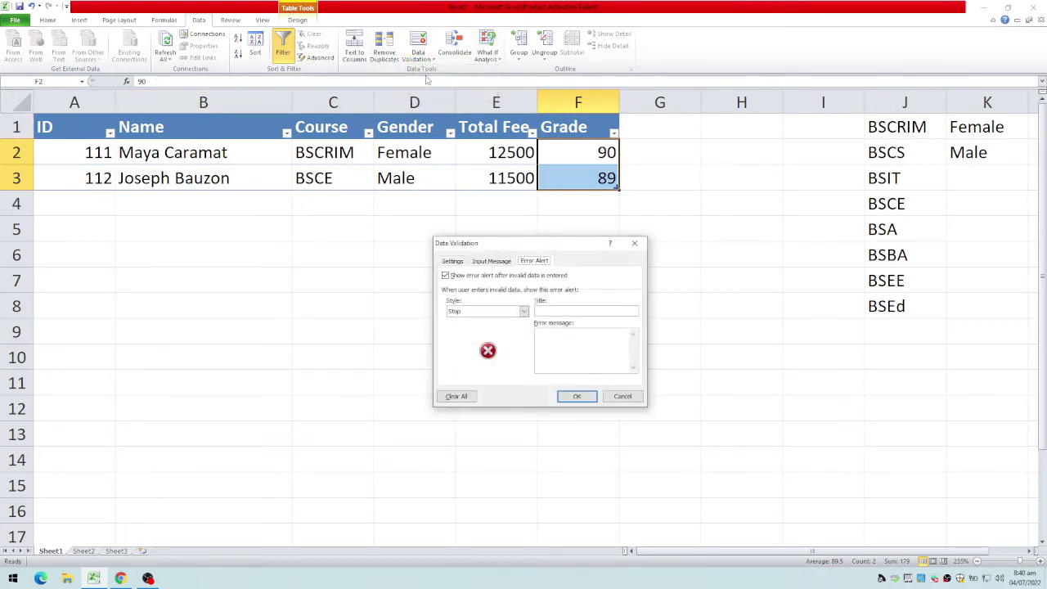
{"action": "left_click", "coordinate": [451, 261]}
{"action": "left_click", "coordinate": [520, 296]}
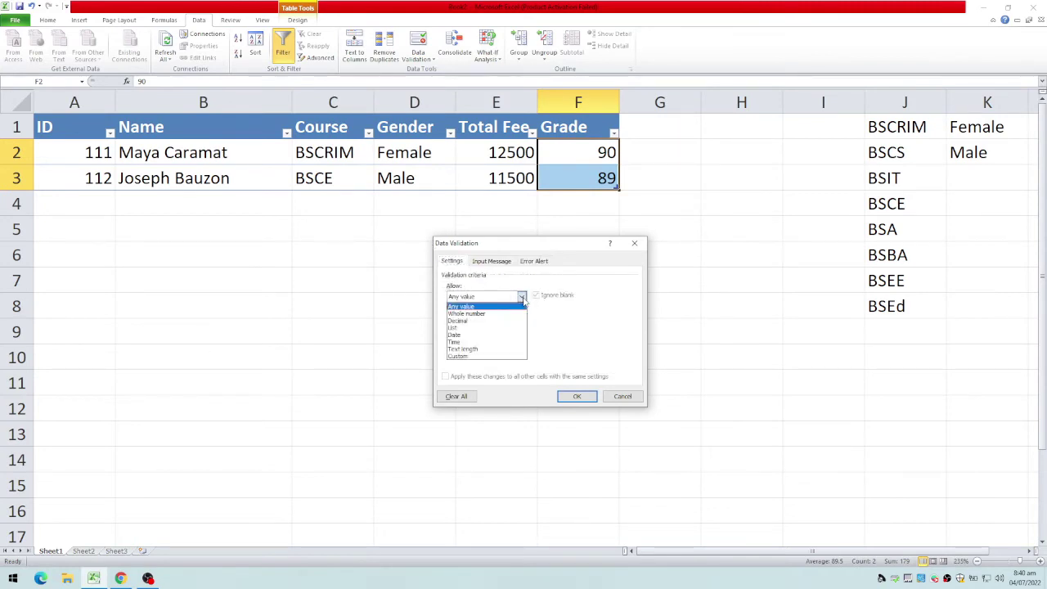
{"action": "left_click", "coordinate": [475, 315]}
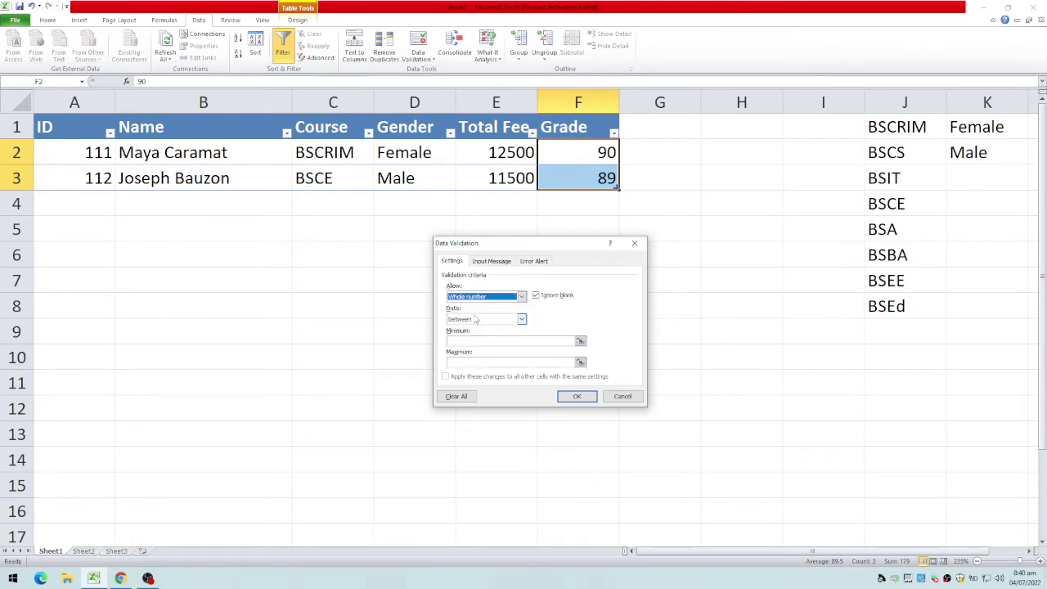
{"action": "left_click", "coordinate": [561, 342]}
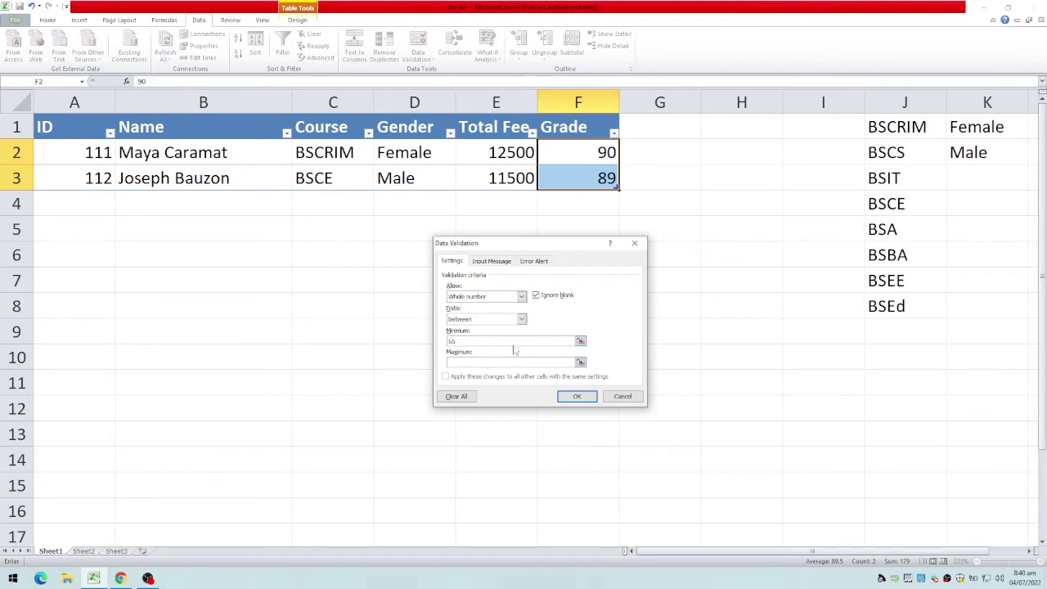
{"action": "left_click", "coordinate": [509, 361]}
{"action": "type", "text": "99"}
Set the grade rule's error message to "Invalid Grade" and apply the validation
{"action": "left_click", "coordinate": [533, 260]}
{"action": "left_click", "coordinate": [560, 334]}
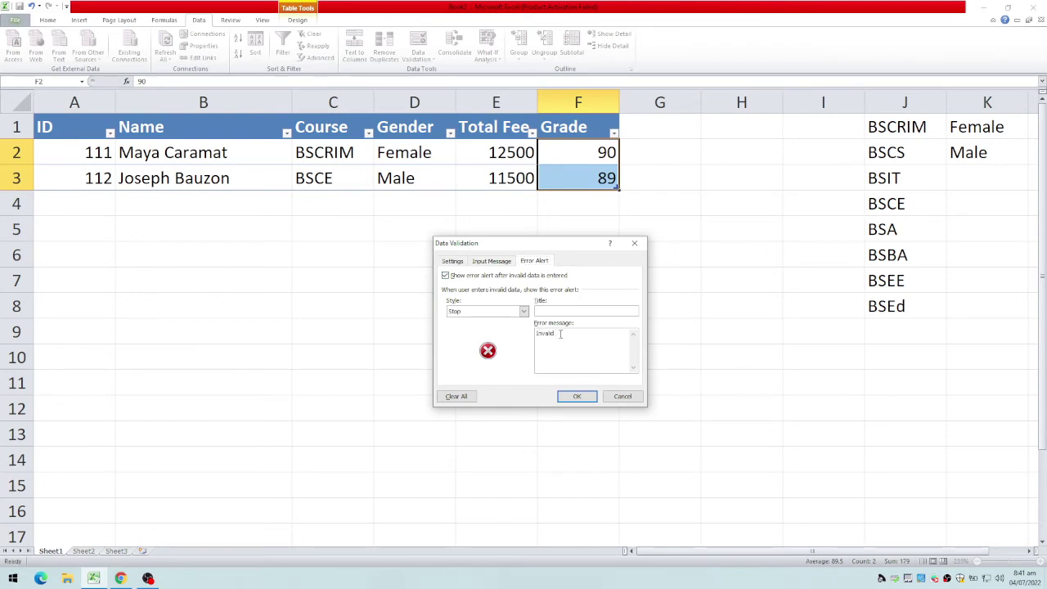
{"action": "type", "text": "Invalid Grade."}
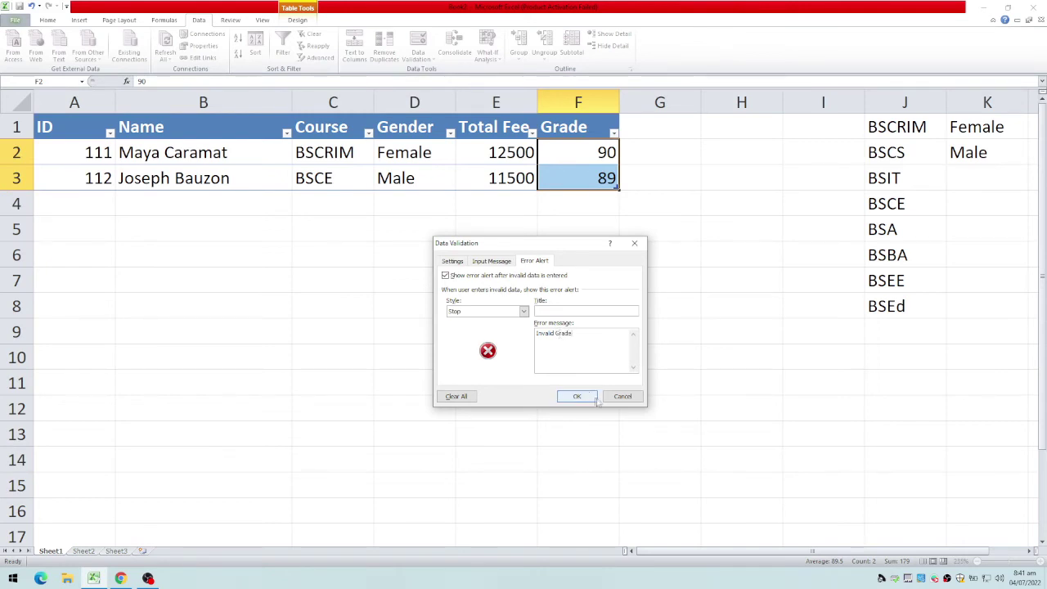
{"action": "left_click", "coordinate": [584, 396]}
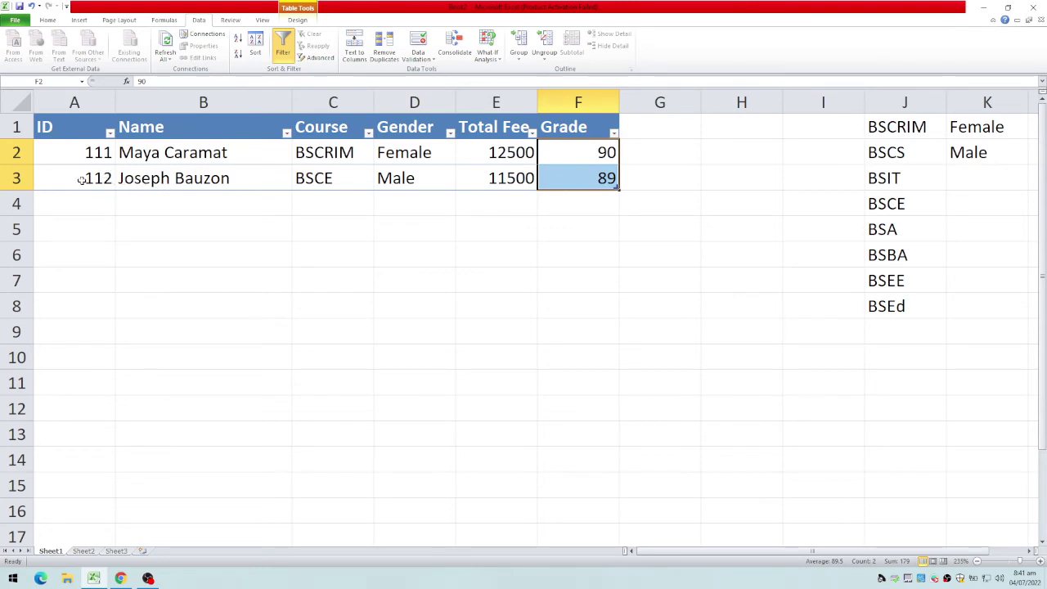
Start a new student record in row 4 by entering the next consecutive student ID
{"action": "left_click", "coordinate": [577, 192]}
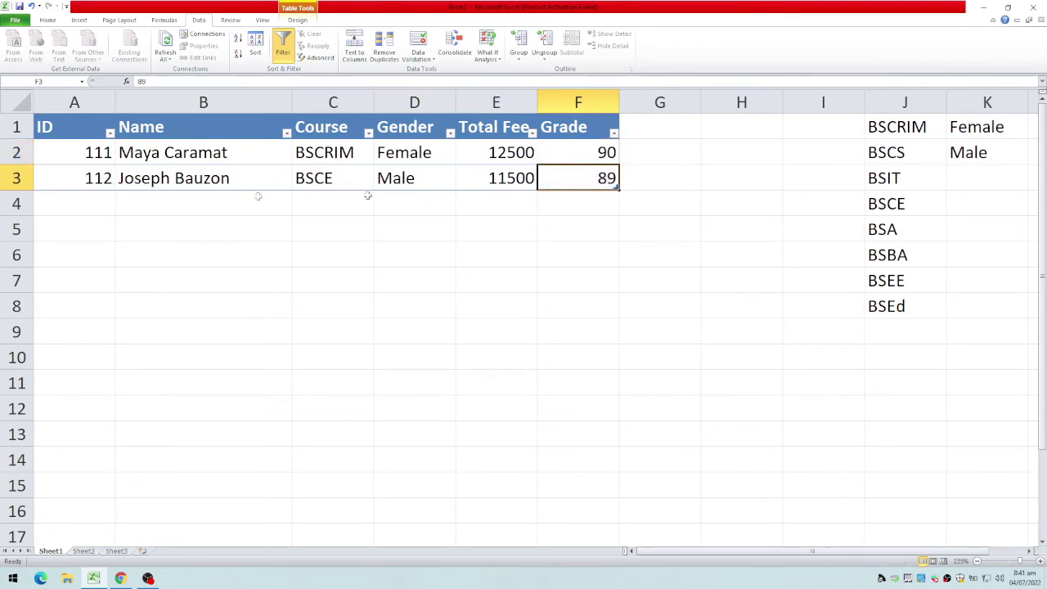
{"action": "left_click", "coordinate": [75, 205]}
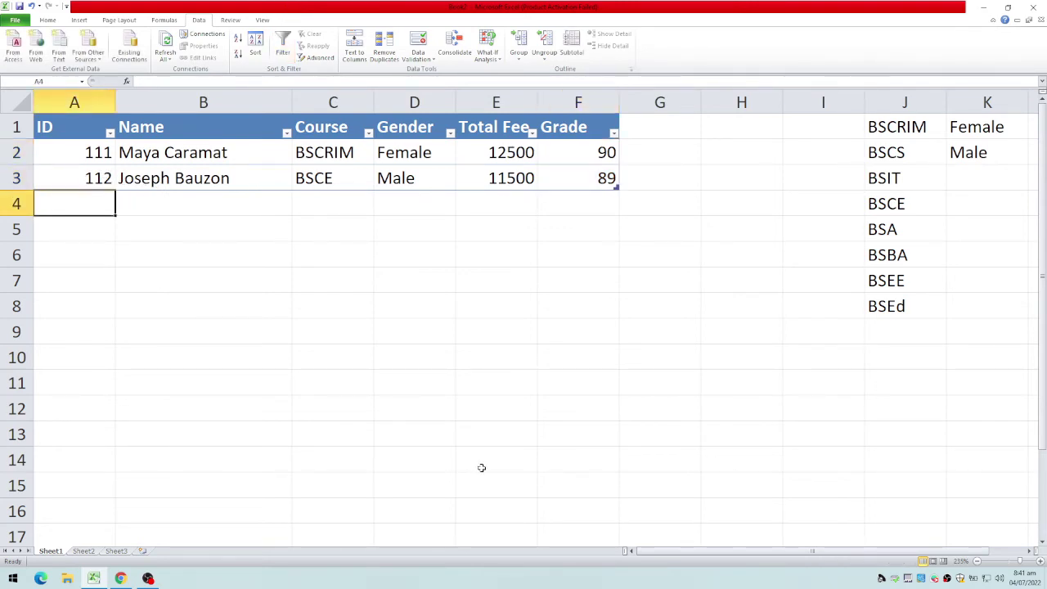
{"action": "type", "text": "113"}
{"action": "key", "text": "Return"}
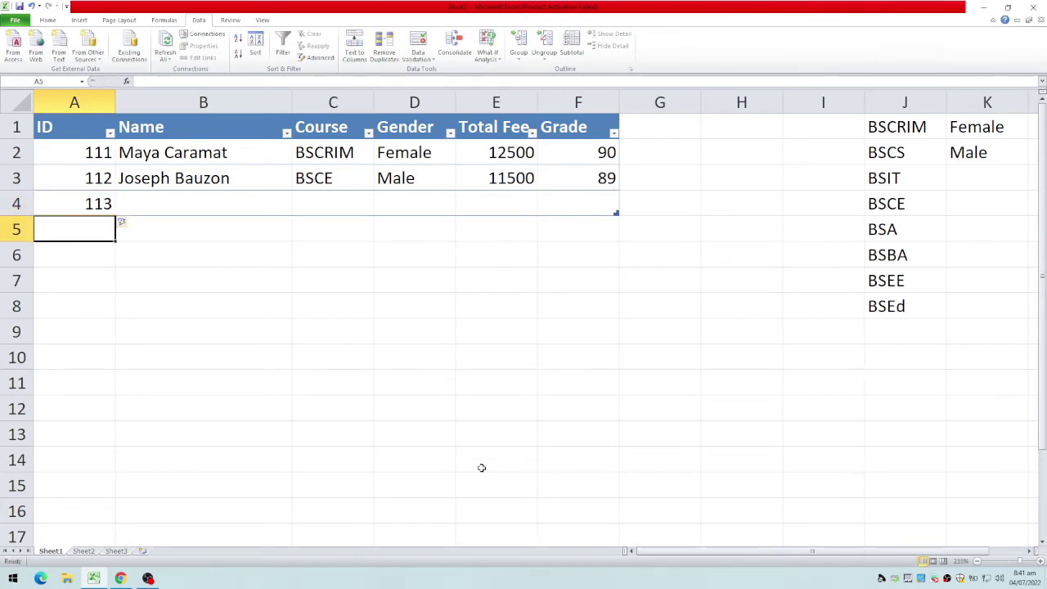
{"action": "key", "text": "Up"}
{"action": "key", "text": "Tab"}
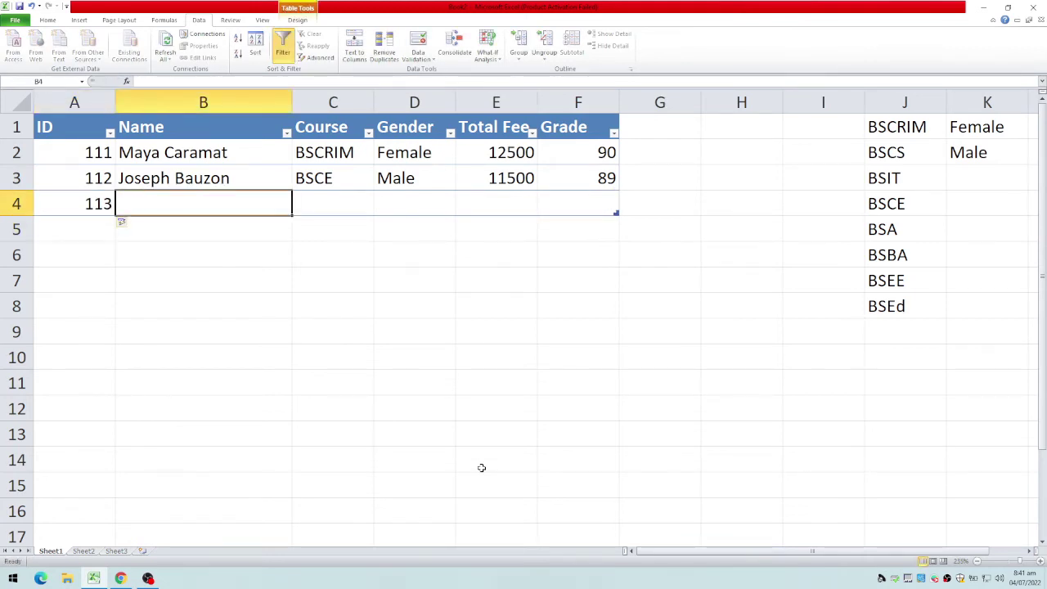
Test the name length rule by entering only the letter S in cell B4
{"action": "type", "text": "S"}
{"action": "key", "text": "Return"}
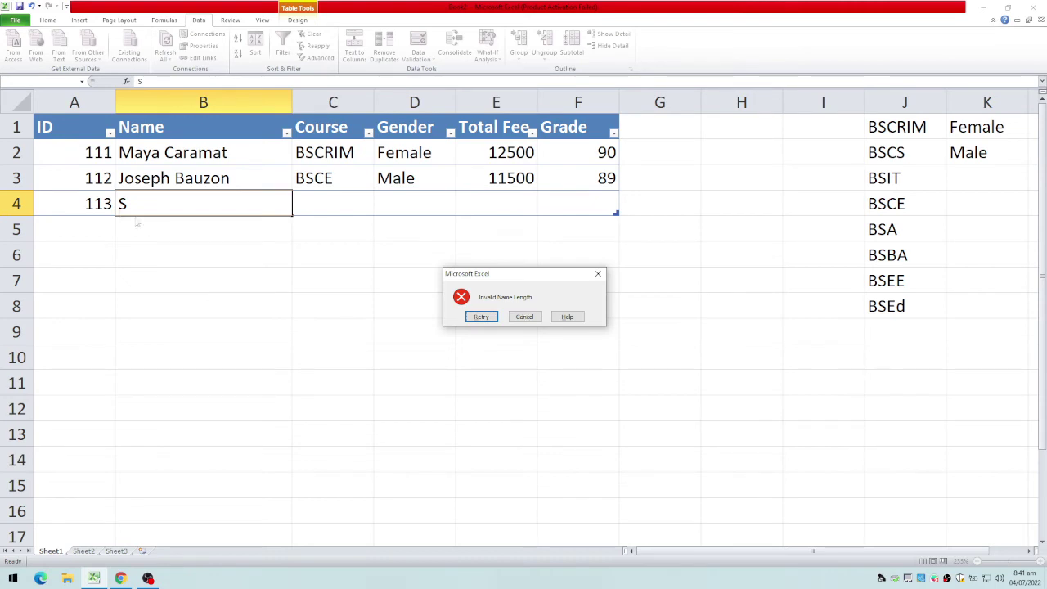
{"action": "left_click", "coordinate": [481, 316]}
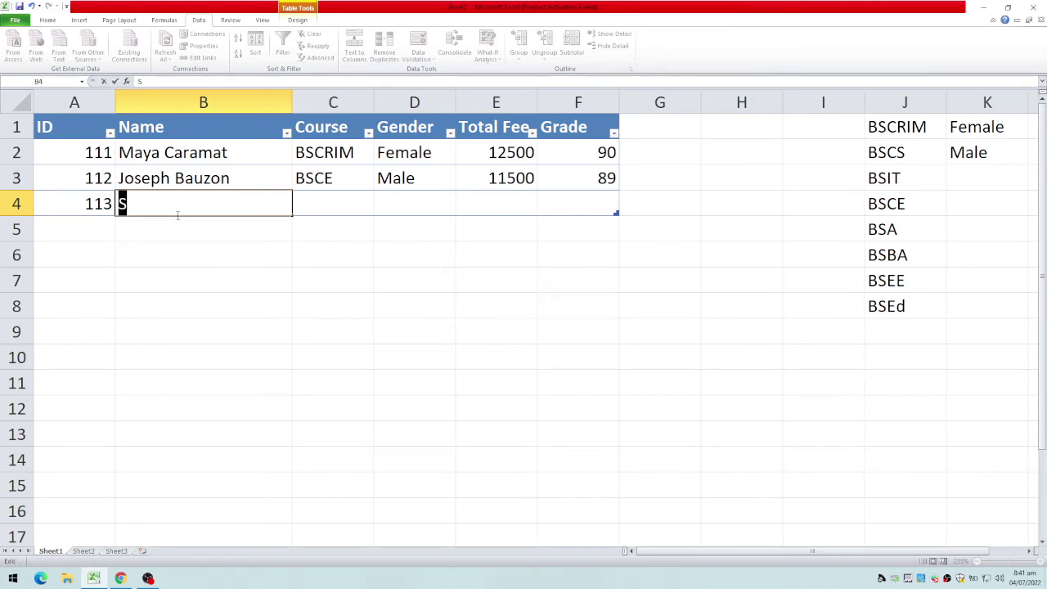
Enter the student's full name in cell B4 and choose BSCS as the course in C4
{"action": "type", "text": "Ma"}
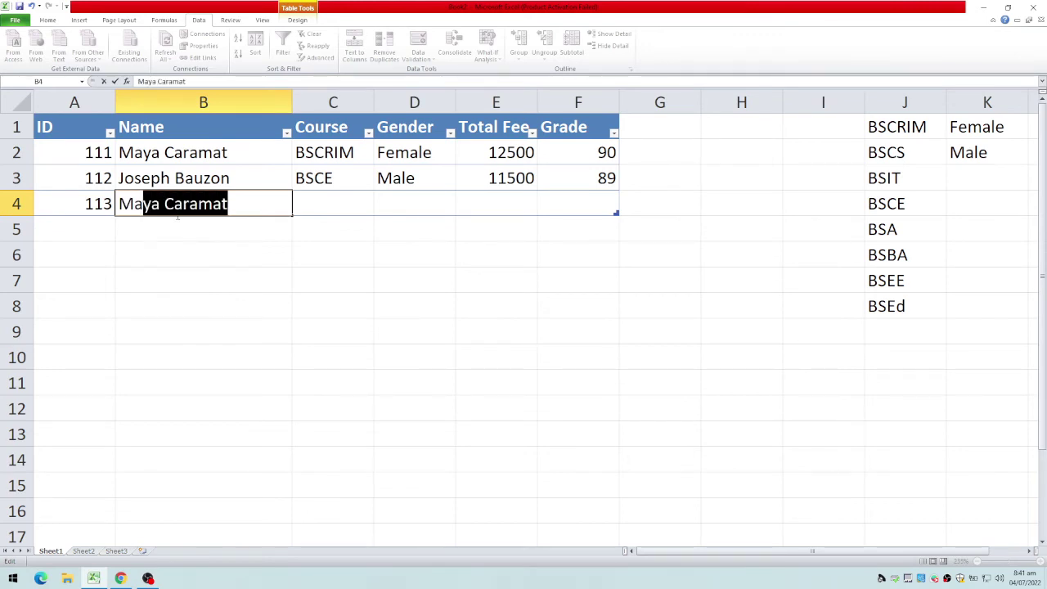
{"action": "type", "text": "rk Macanlalay"}
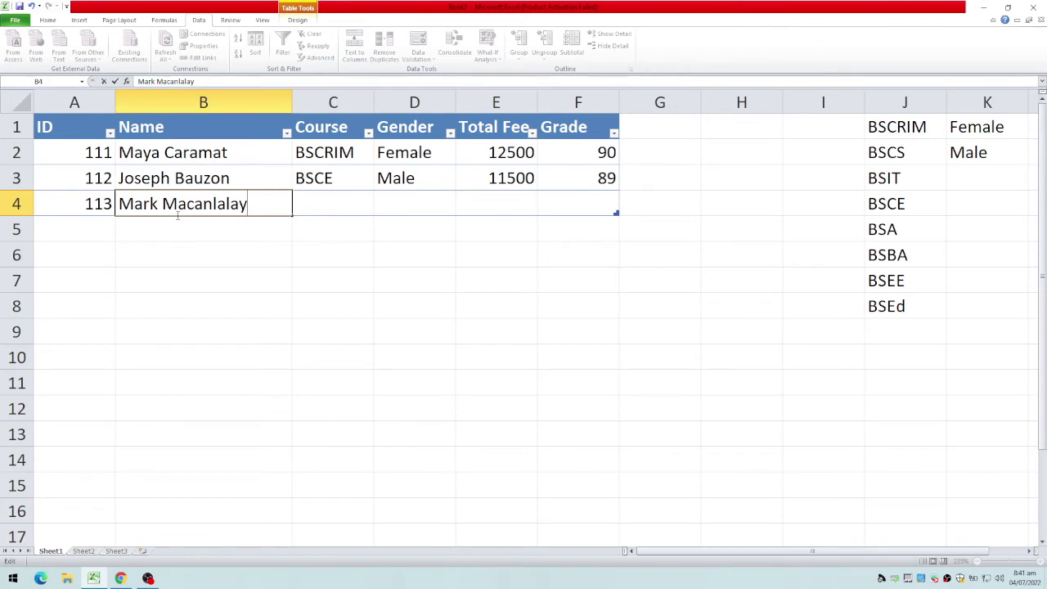
{"action": "left_click", "coordinate": [318, 202]}
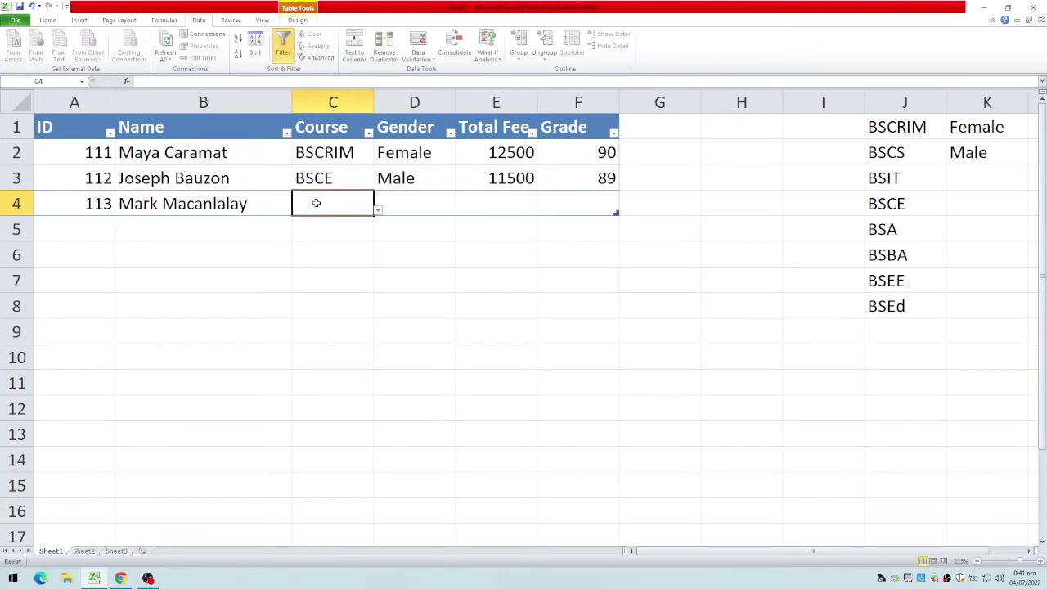
{"action": "left_click", "coordinate": [378, 211]}
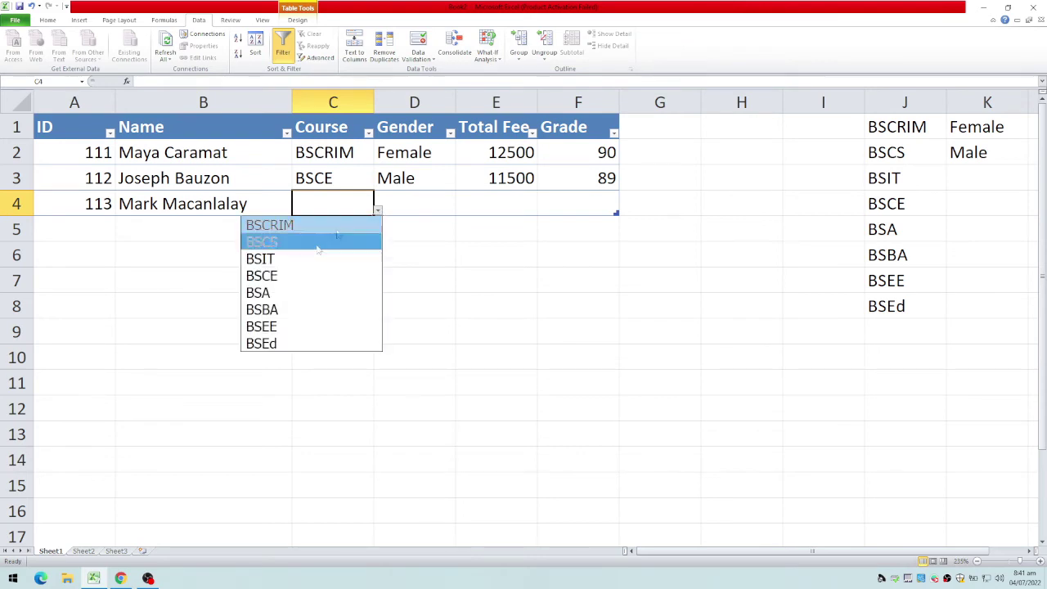
{"action": "left_click", "coordinate": [263, 244]}
Choose Male as the gender for the new record in cell D4
{"action": "left_click", "coordinate": [417, 208]}
{"action": "left_click", "coordinate": [460, 211]}
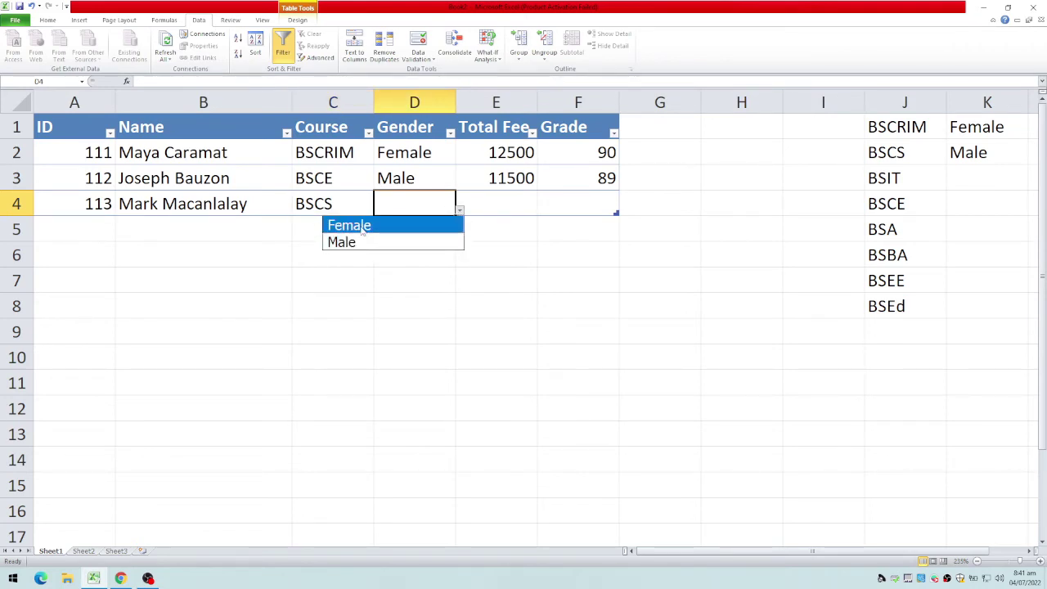
{"action": "left_click", "coordinate": [331, 242]}
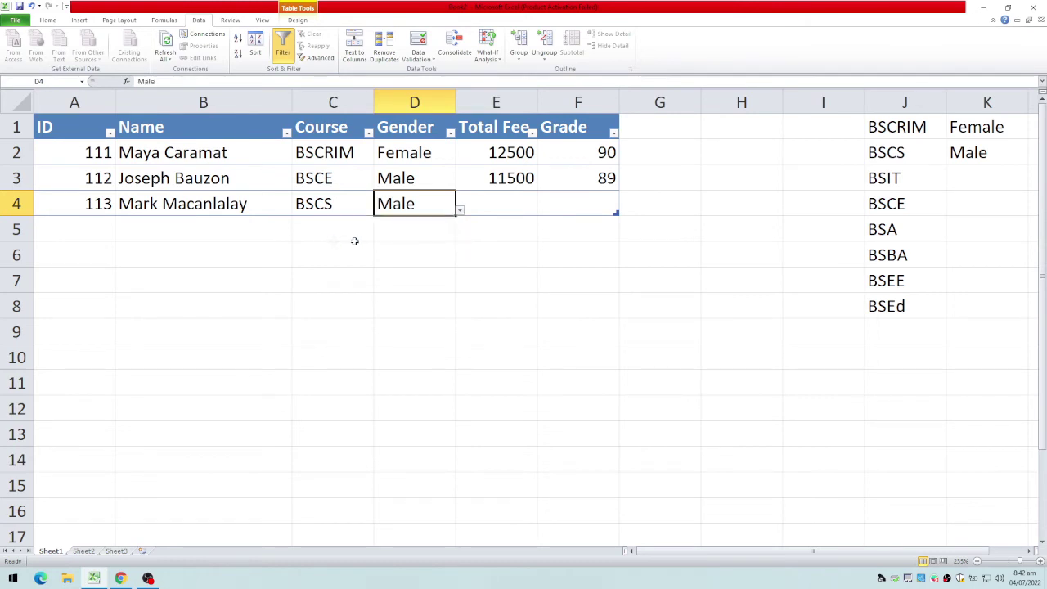
Test the total fee rule by entering the out-of-range value 55000 in cell E4
{"action": "left_click", "coordinate": [506, 209]}
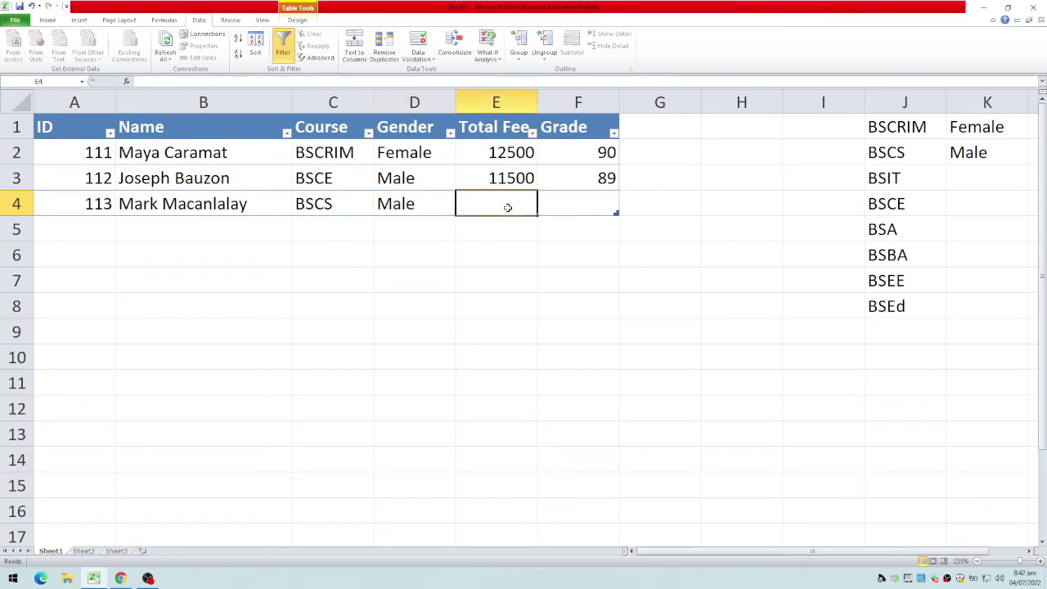
{"action": "type", "text": "55000"}
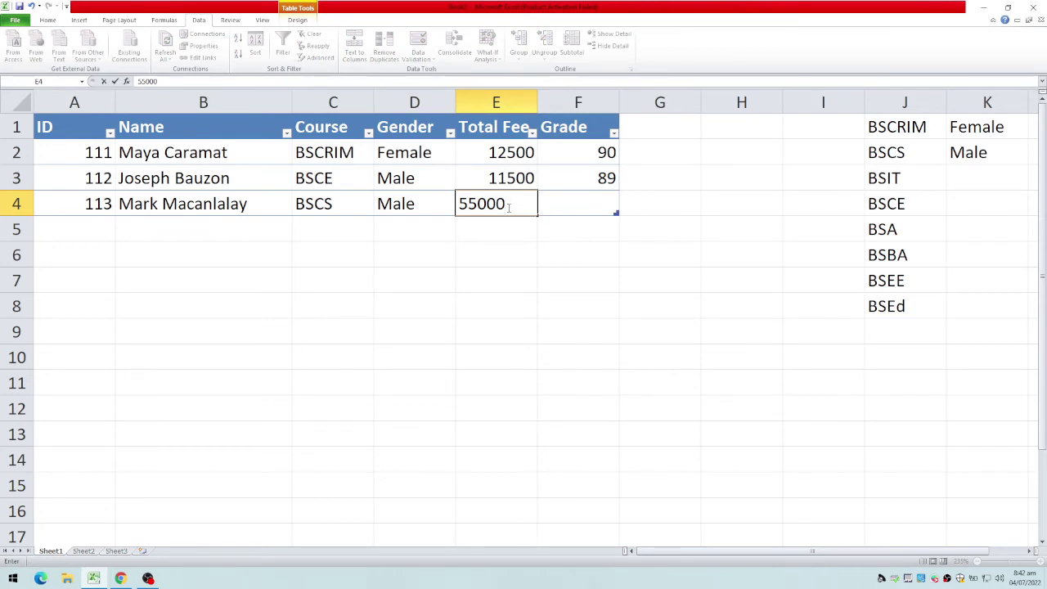
{"action": "key", "text": "Return"}
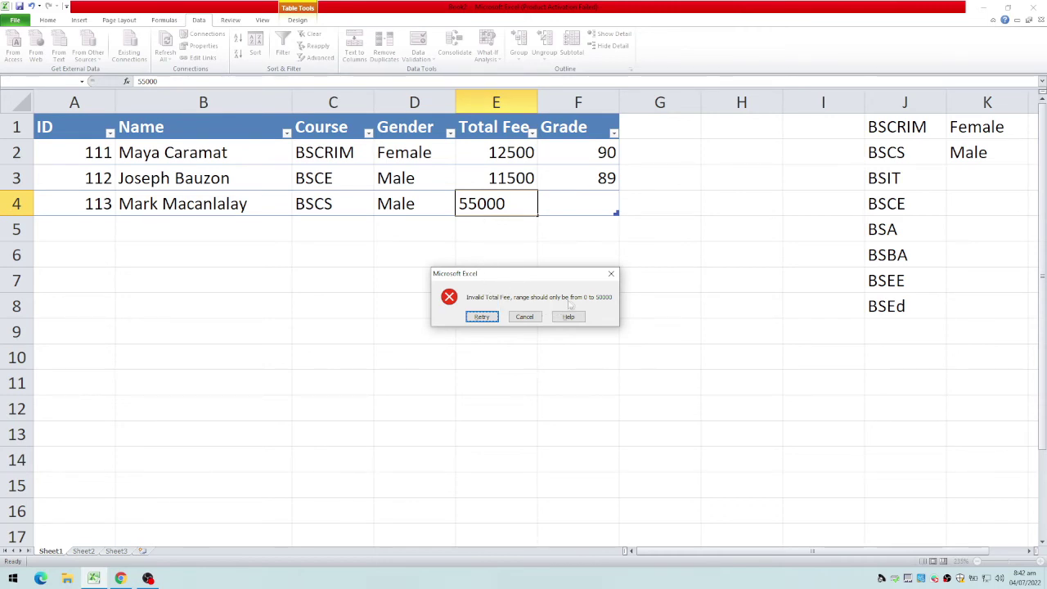
{"action": "left_click", "coordinate": [482, 316]}
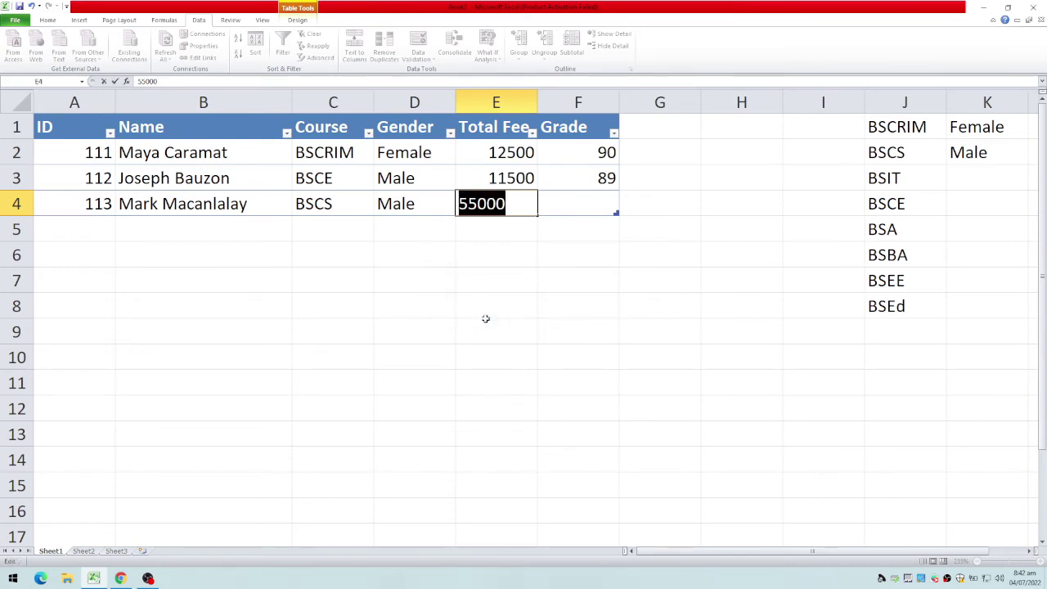
Set the new record's total fee in cell E4 to 35000
{"action": "type", "text": "68"}
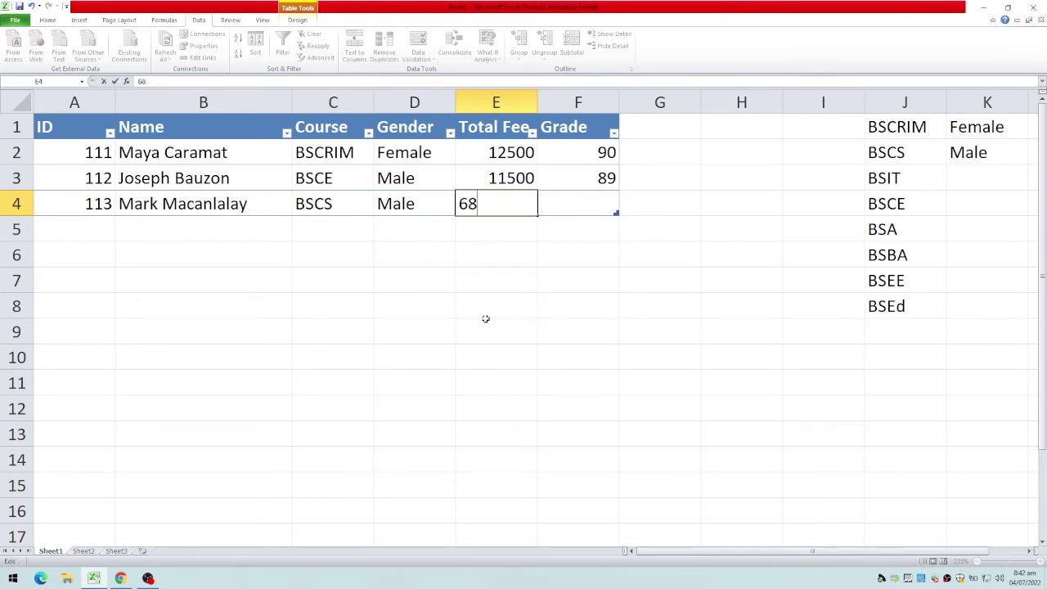
{"action": "key", "text": "BackSpace"}
{"action": "key", "text": "BackSpace"}
{"action": "type", "text": "35000"}
{"action": "key", "text": "Return"}
Test the grade rule by trying the out-of-range values 100 and 60 in cell F4
{"action": "key", "text": "Up"}
{"action": "key", "text": "Right"}
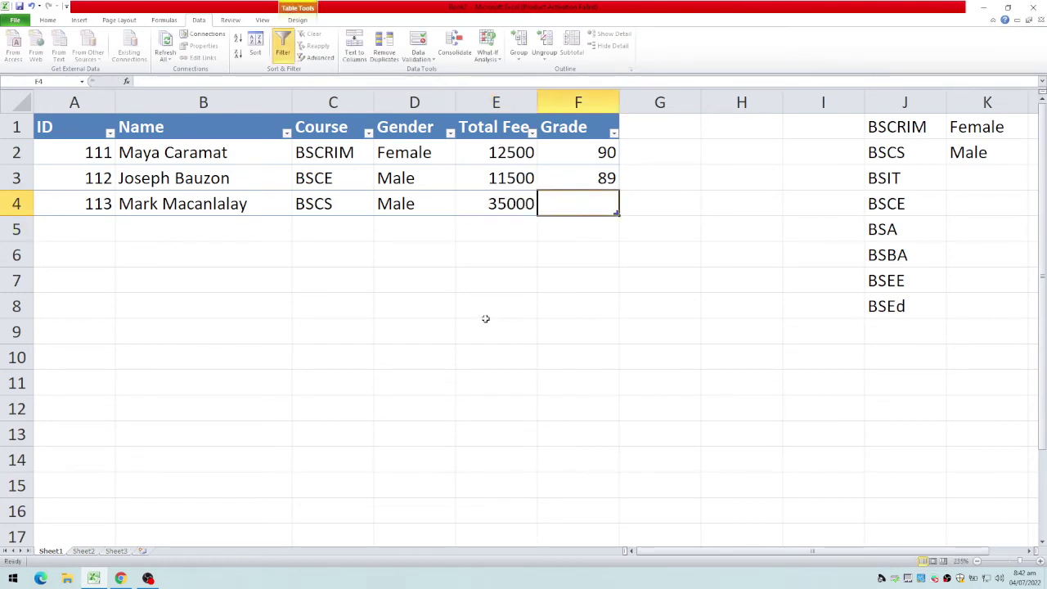
{"action": "type", "text": "100"}
{"action": "key", "text": "Return"}
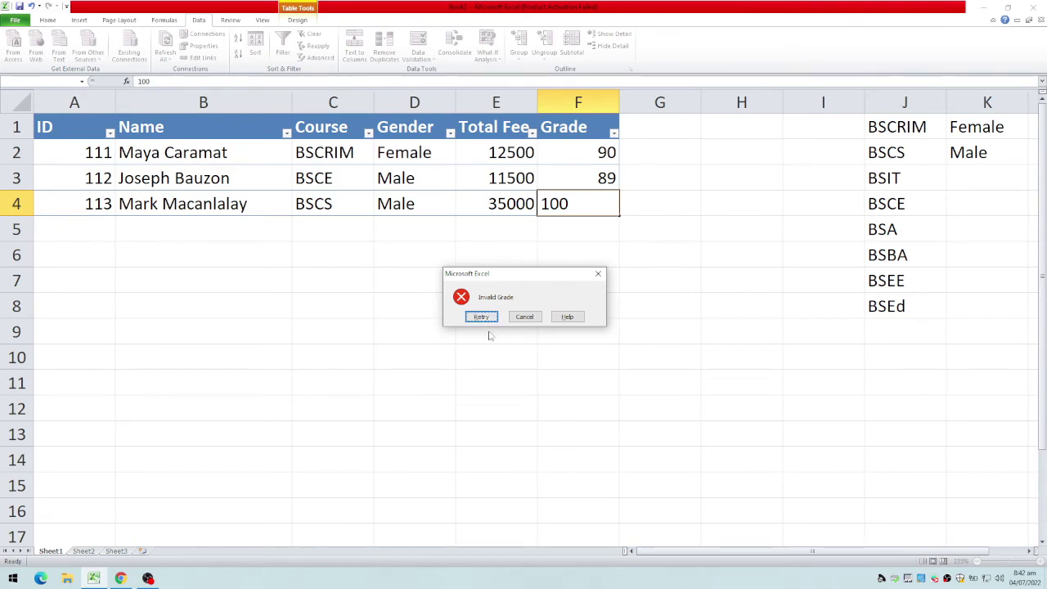
{"action": "left_click", "coordinate": [481, 318]}
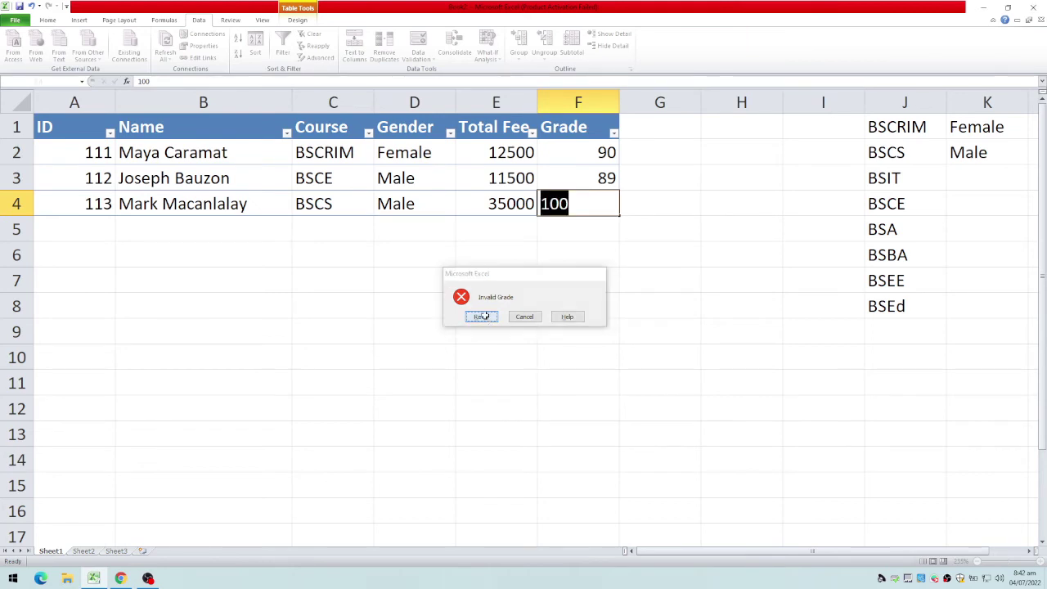
{"action": "type", "text": "60"}
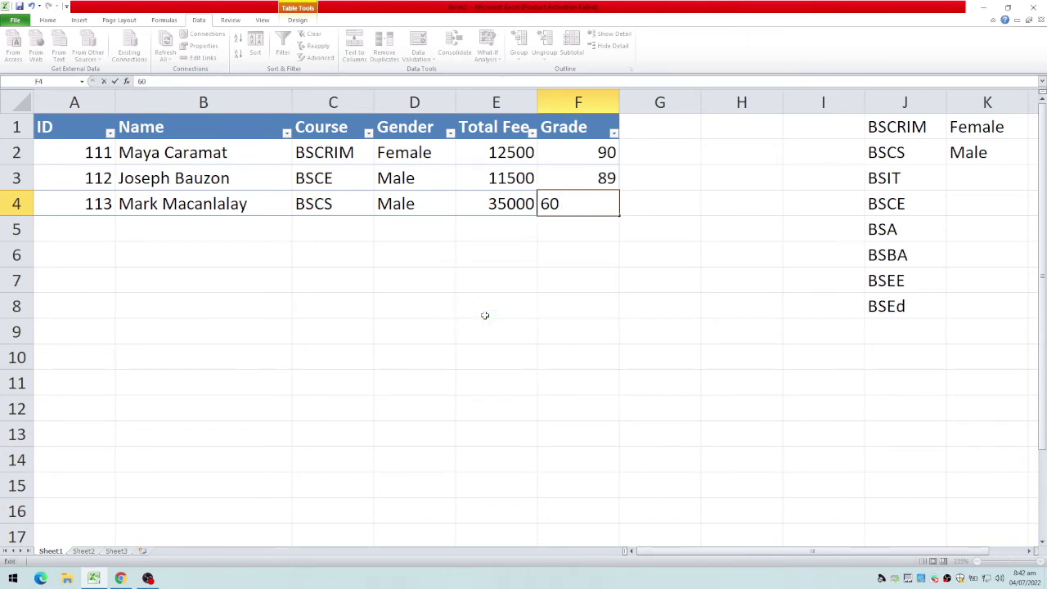
{"action": "key", "text": "Return"}
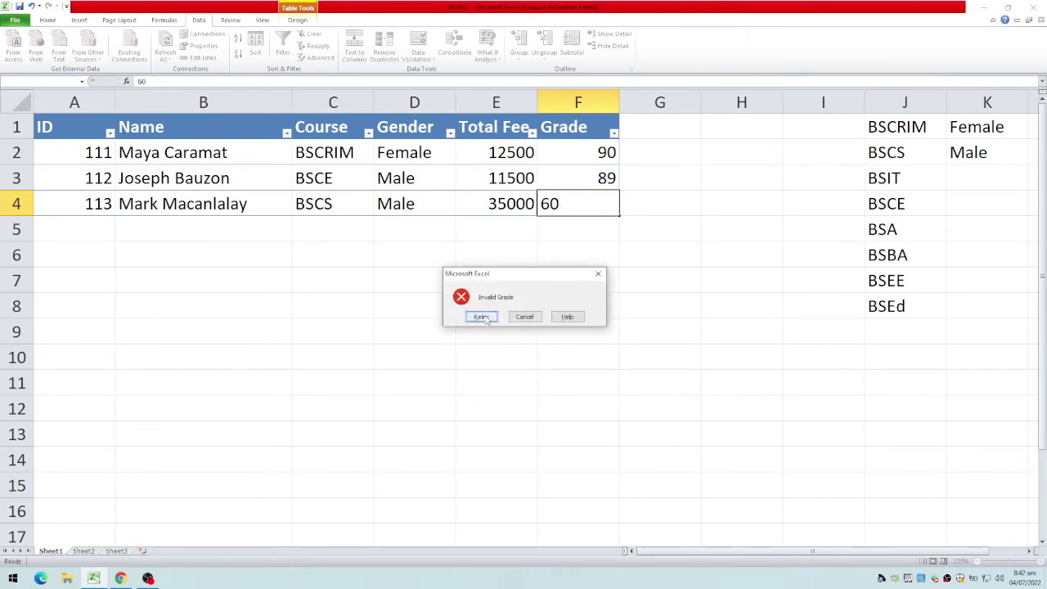
{"action": "left_click", "coordinate": [481, 317]}
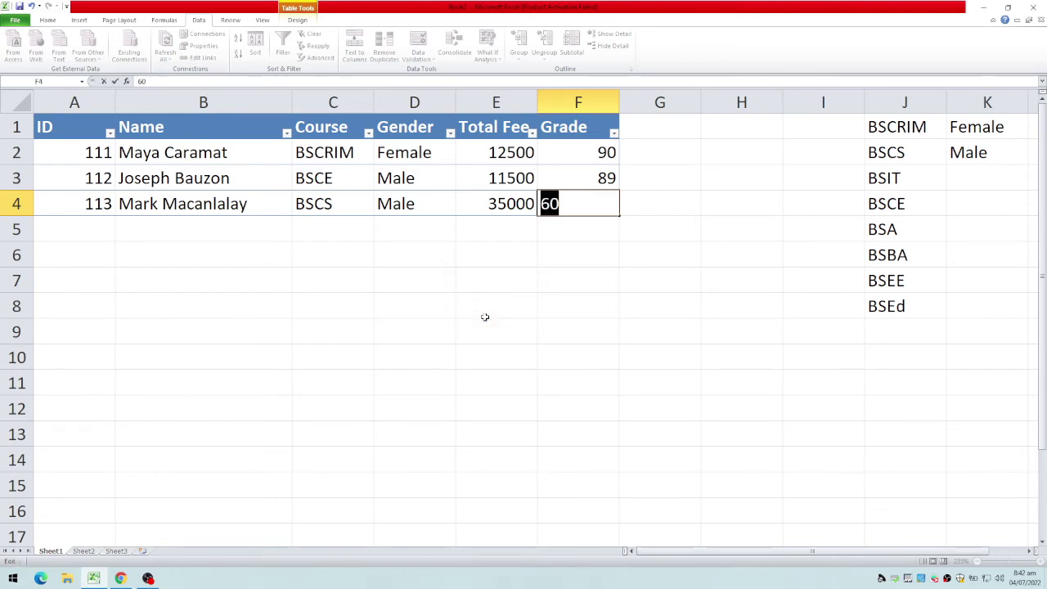
Set the new record's grade in cell F4 to 88
{"action": "type", "text": "88"}
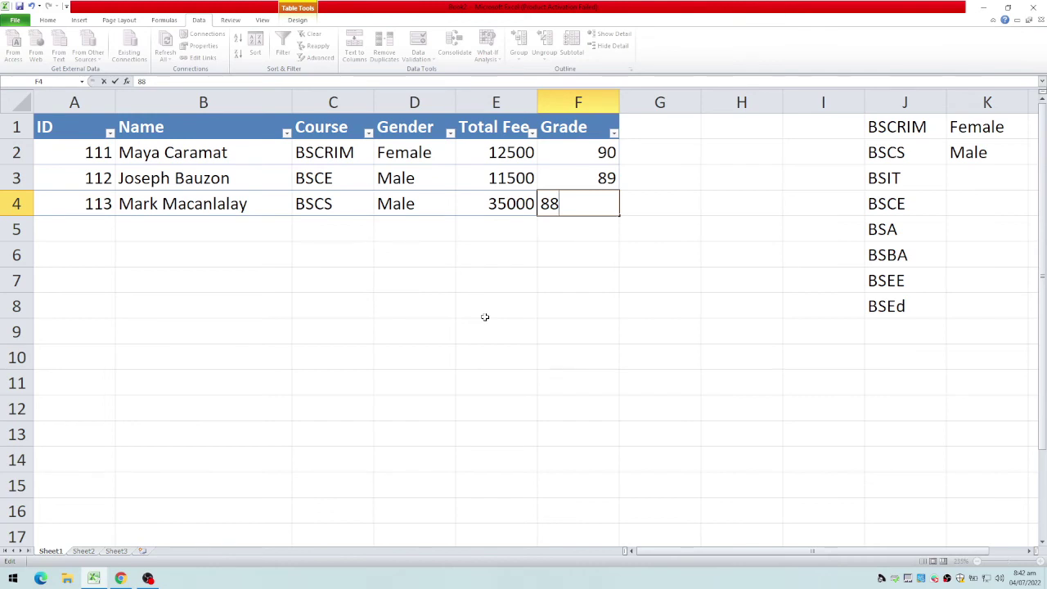
{"action": "key", "text": "Return"}
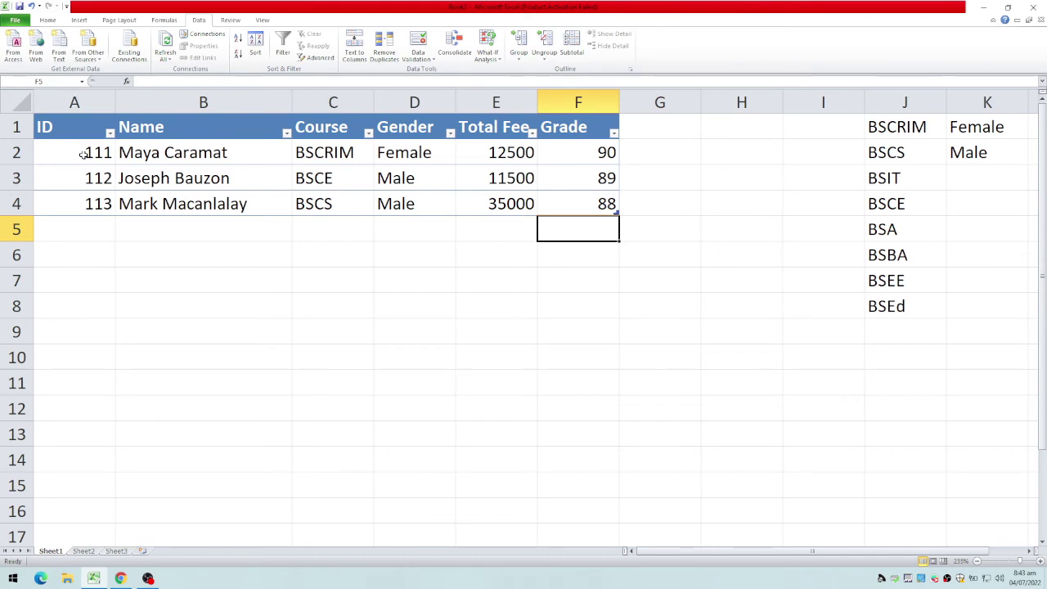
Apply a custom data validation rule to the IDs named range with the formula =countif(ids,A2) <= 1
{"action": "left_click", "coordinate": [82, 81]}
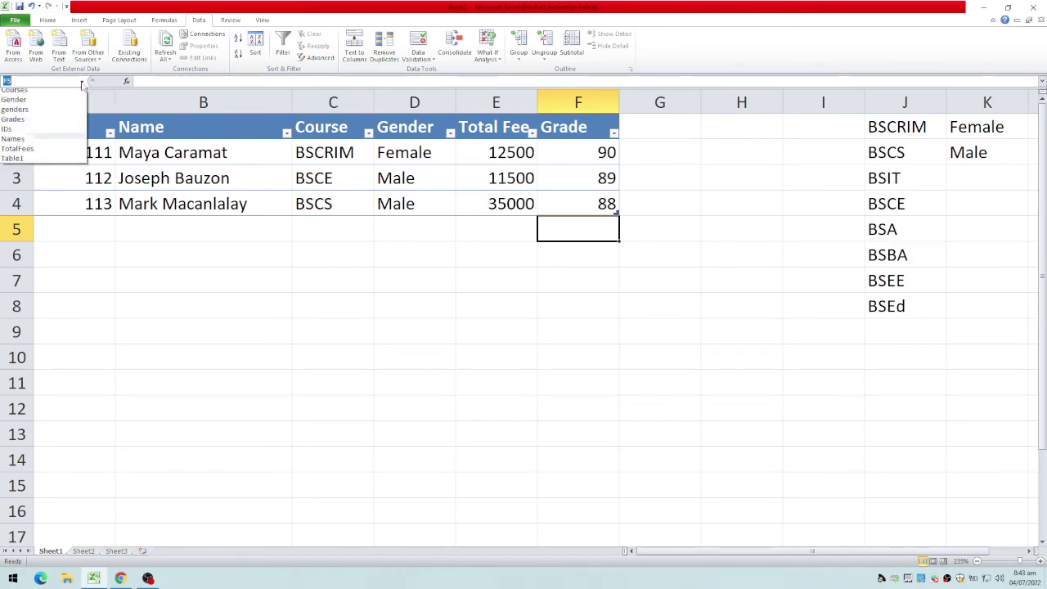
{"action": "left_click", "coordinate": [12, 132]}
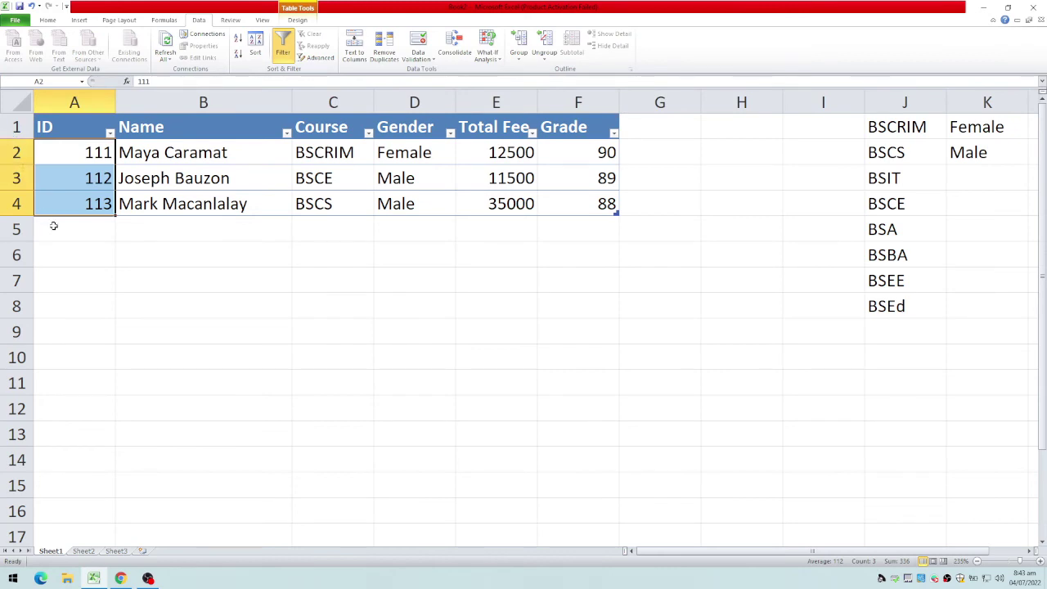
{"action": "left_click", "coordinate": [431, 64]}
{"action": "left_click", "coordinate": [434, 72]}
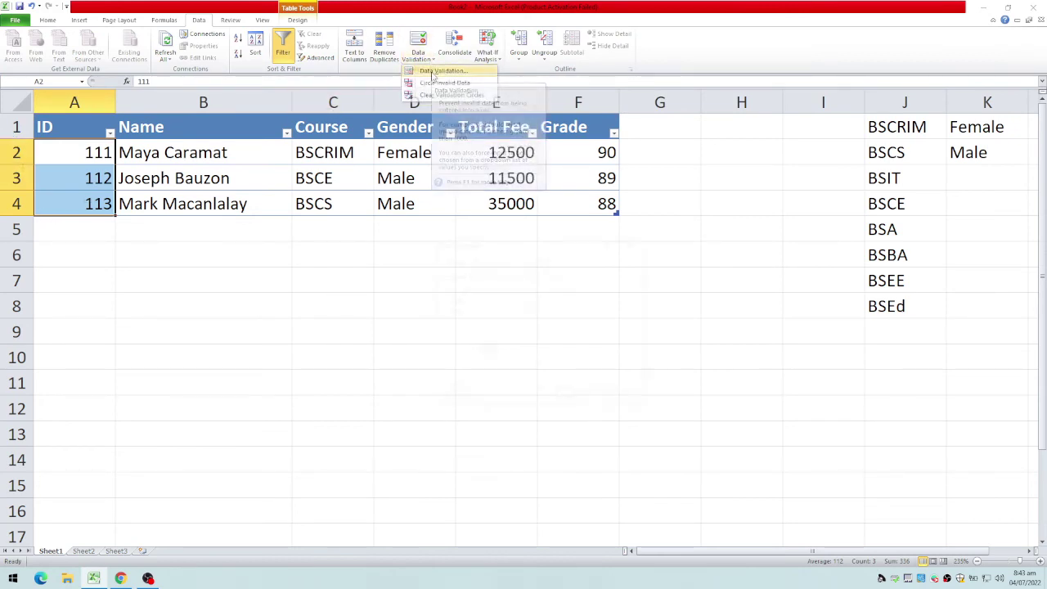
{"action": "left_click", "coordinate": [451, 262]}
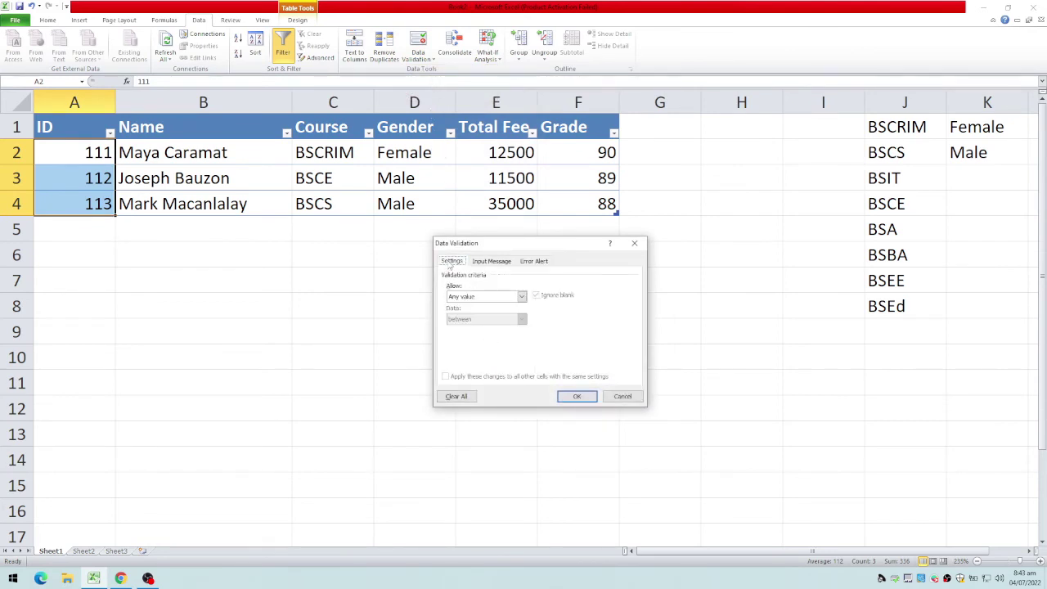
{"action": "left_click", "coordinate": [521, 298]}
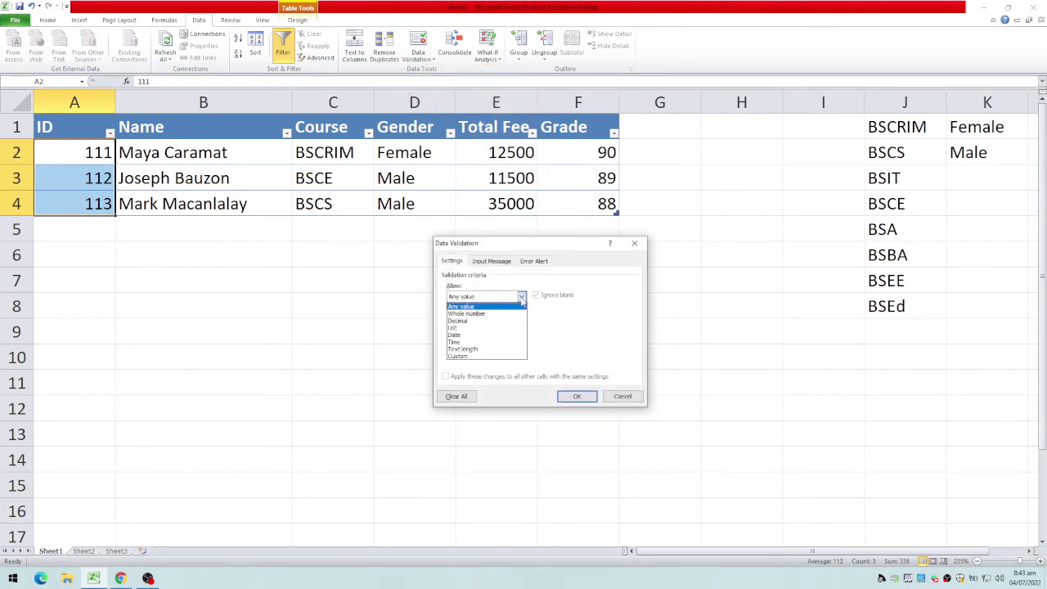
{"action": "left_click", "coordinate": [458, 356]}
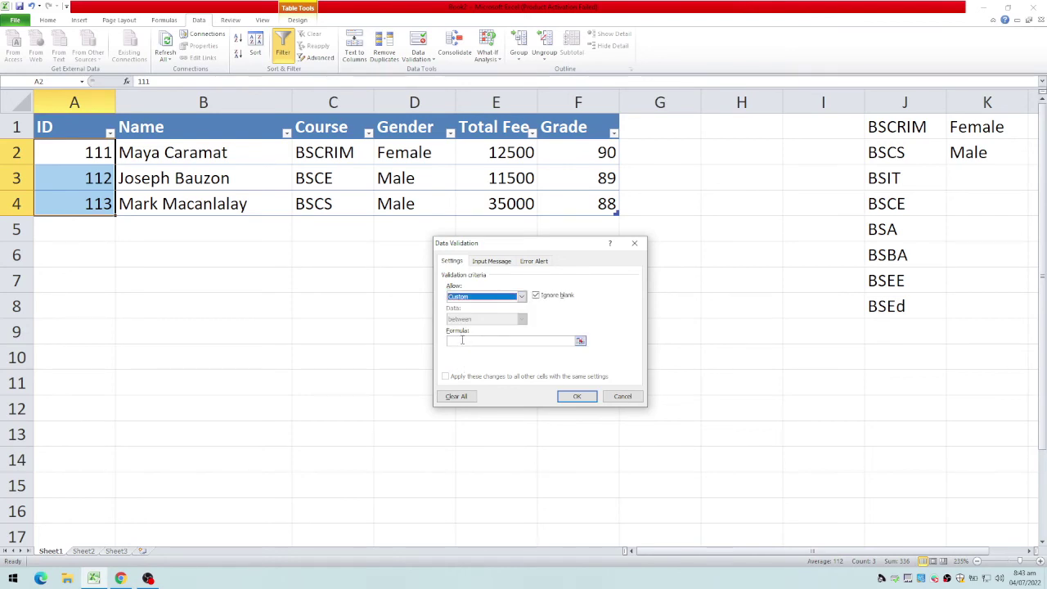
{"action": "left_click", "coordinate": [466, 342]}
{"action": "type", "text": "="}
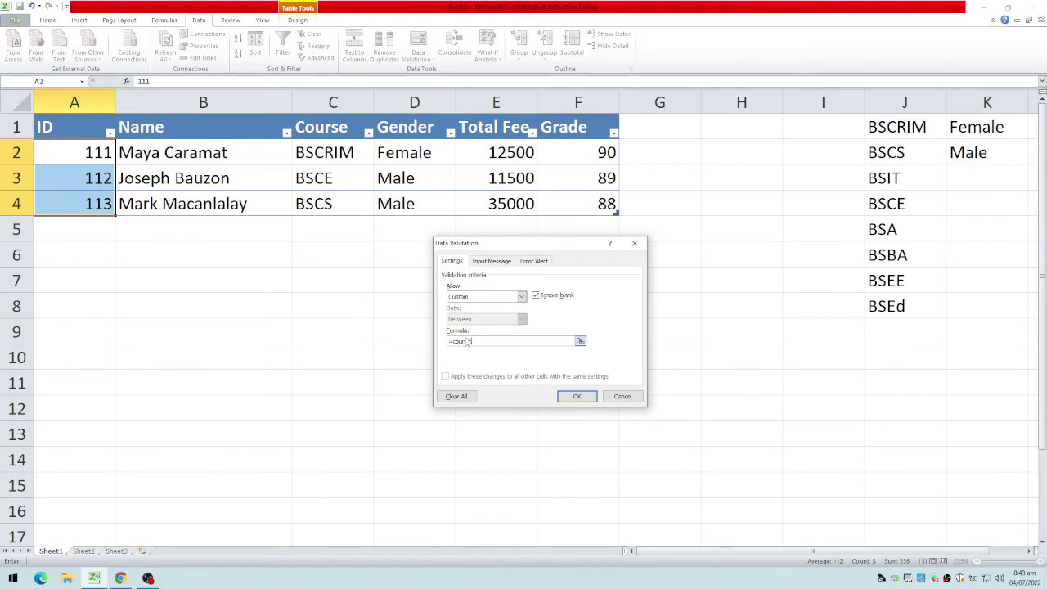
{"action": "type", "text": "countif($"}
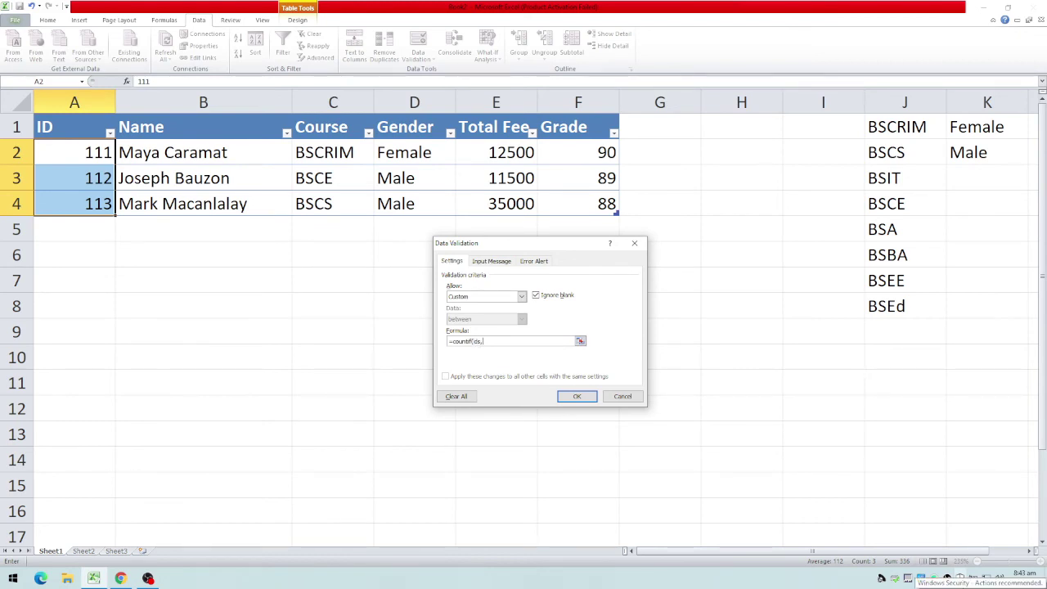
{"action": "type", "text": "s,A2) <= 1"}
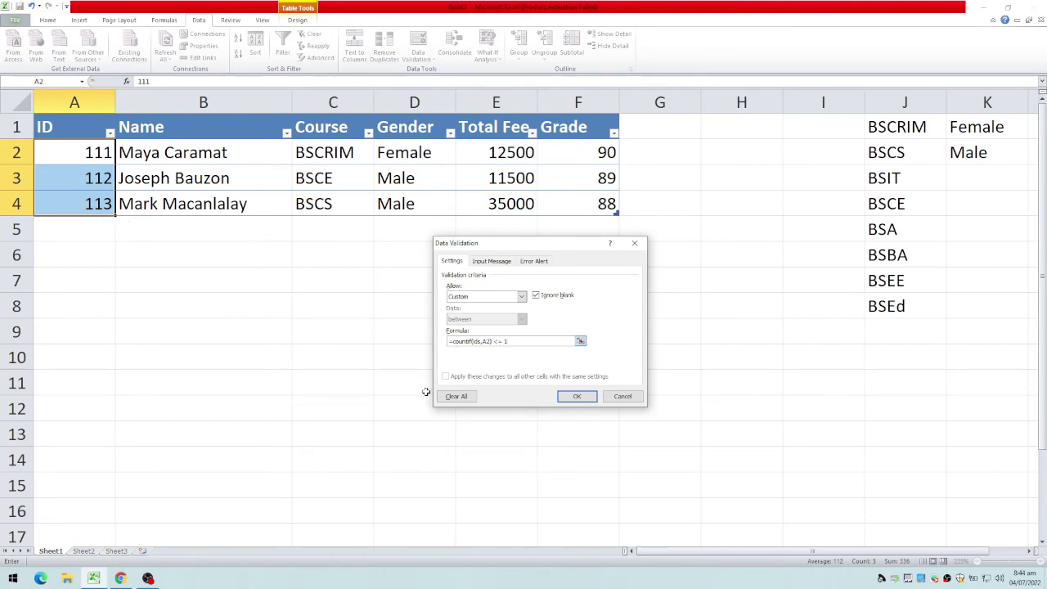
{"action": "left_click", "coordinate": [577, 396]}
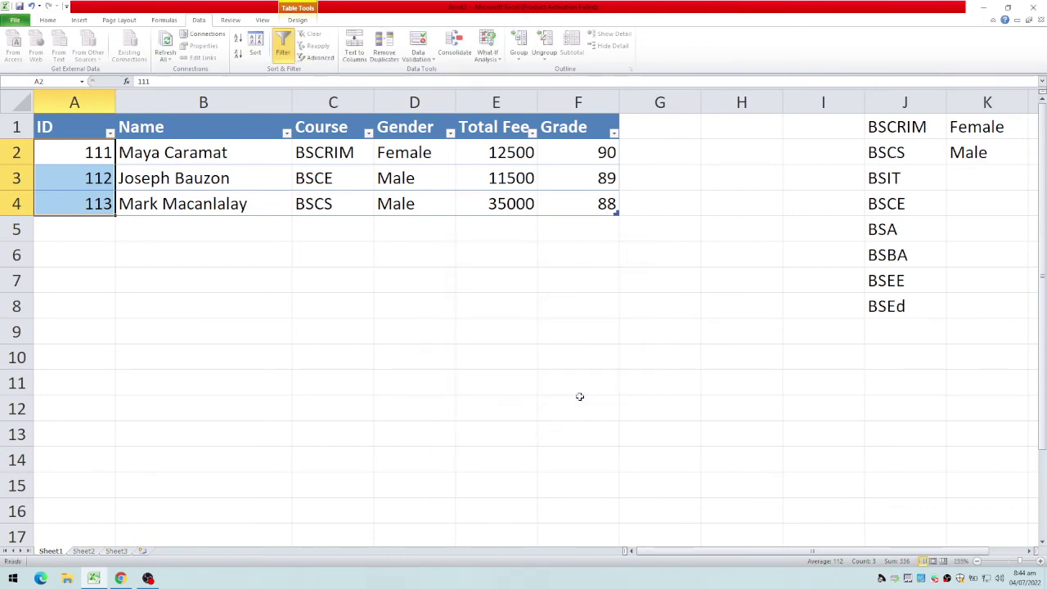
Test the unique ID rule by entering the first record's ID again in cell A5 and cancel the entry
{"action": "left_click", "coordinate": [69, 225]}
{"action": "type", "text": "111"}
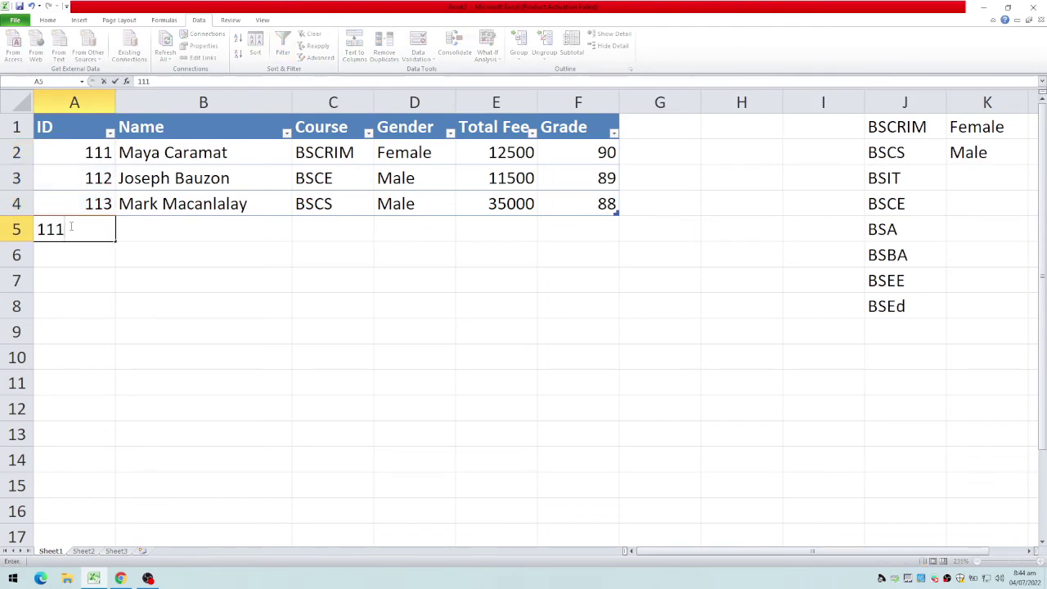
{"action": "key", "text": "Return"}
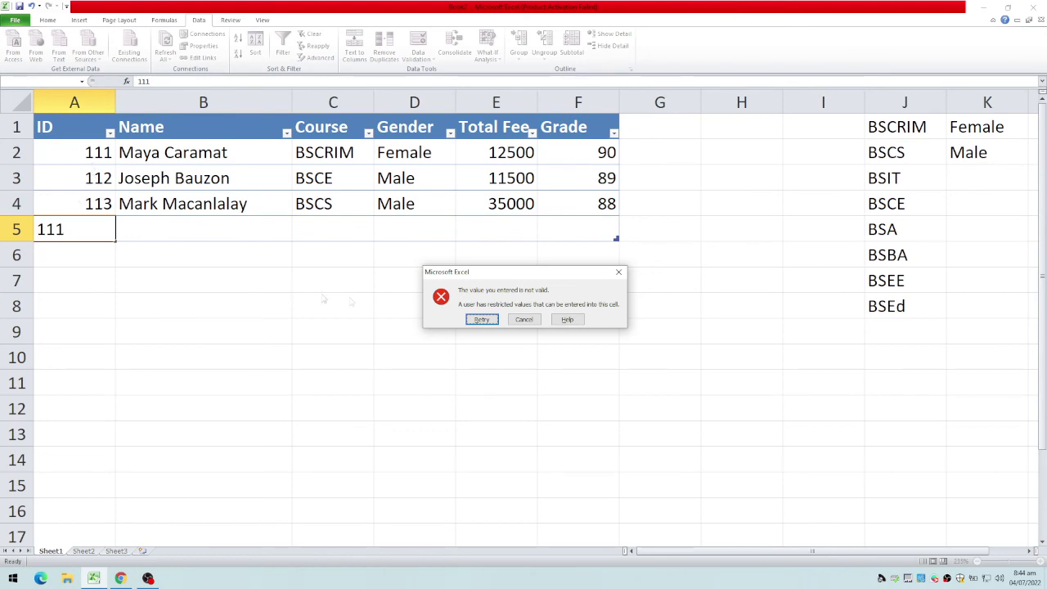
{"action": "left_click", "coordinate": [531, 323]}
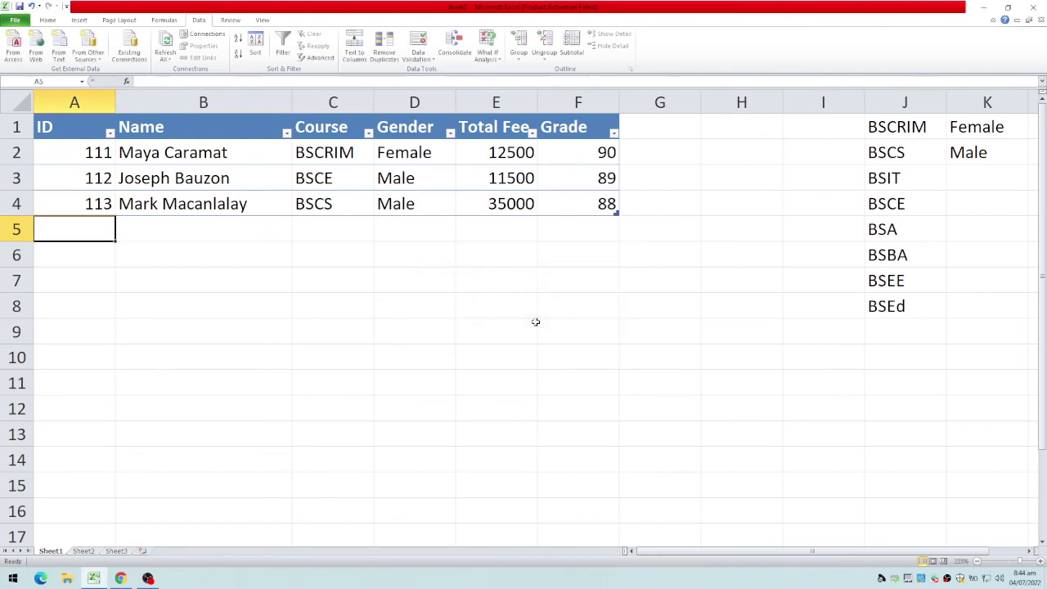